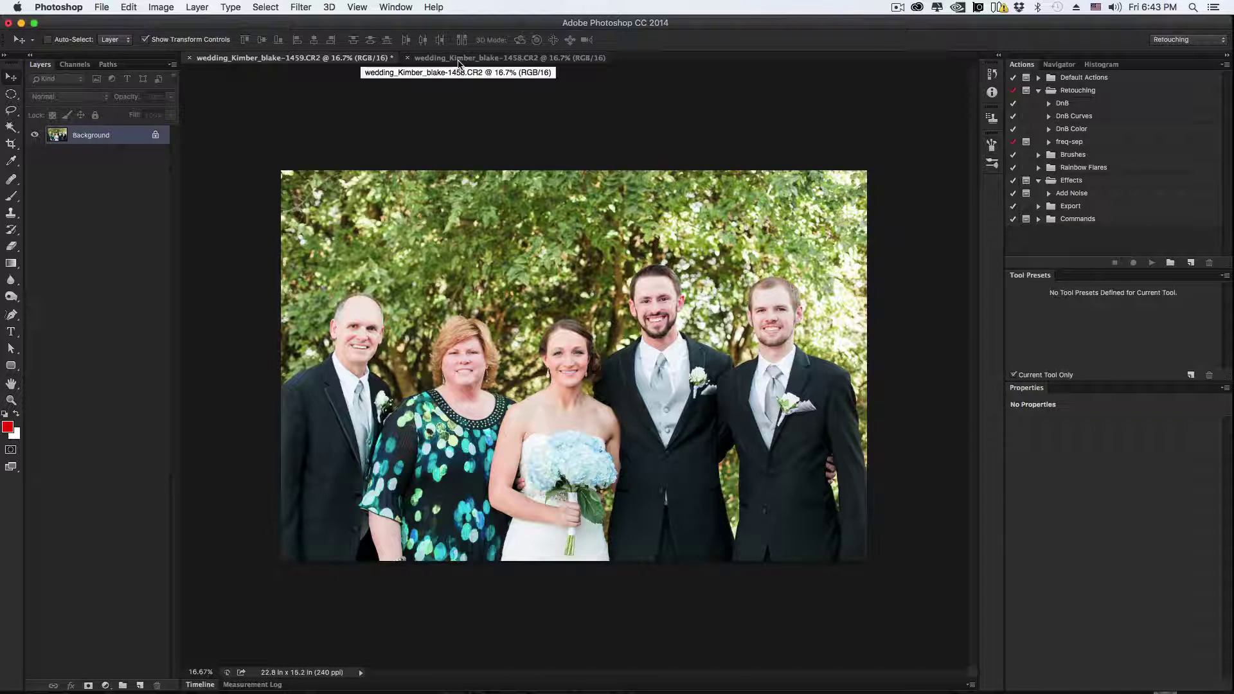
Flip repeatedly between the 1459 and 1458 shots to compare the bride's expression, finishing on 1458.
left_click(459, 62)
left_click(350, 59)
key("ctrl+Tab")
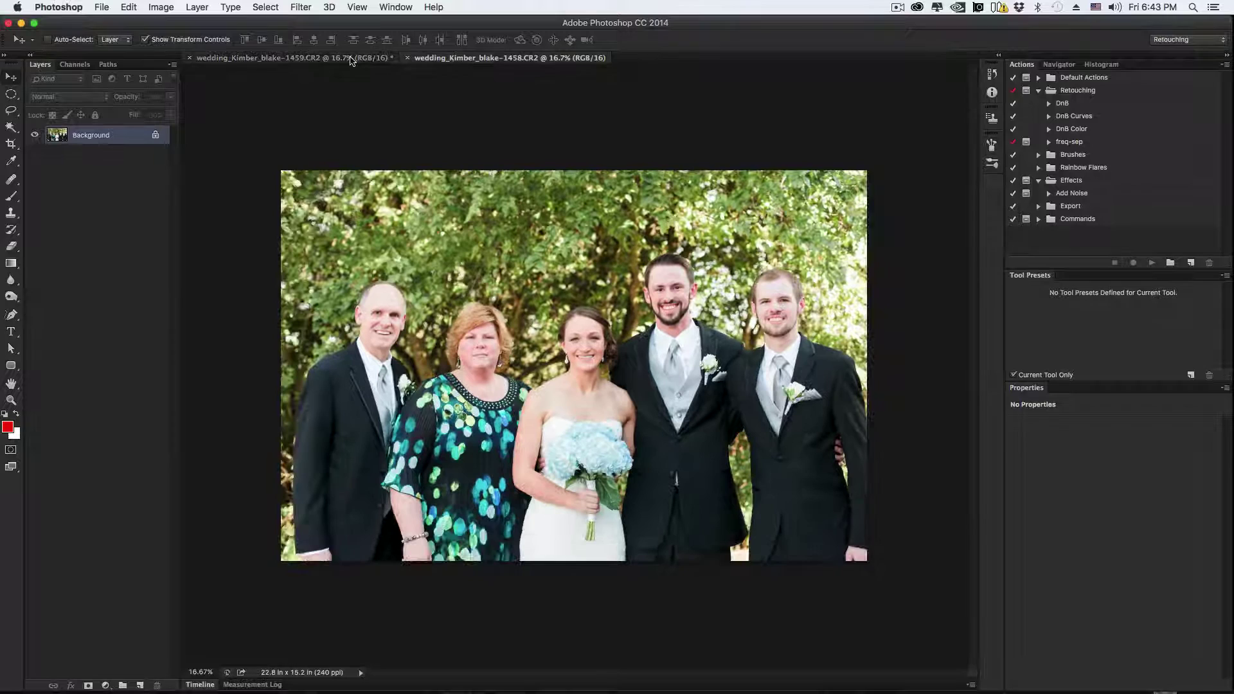
left_click(351, 59)
left_click(442, 61)
left_click(334, 59)
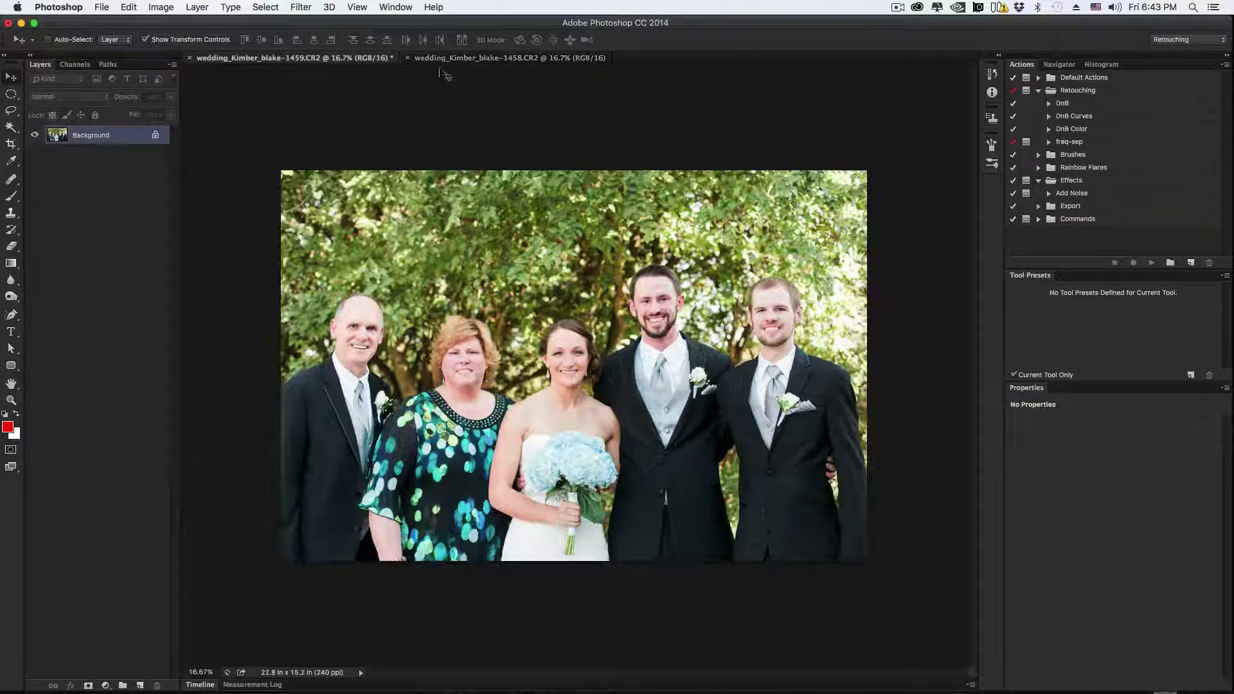
left_click(483, 58)
left_click(355, 58)
left_click(471, 58)
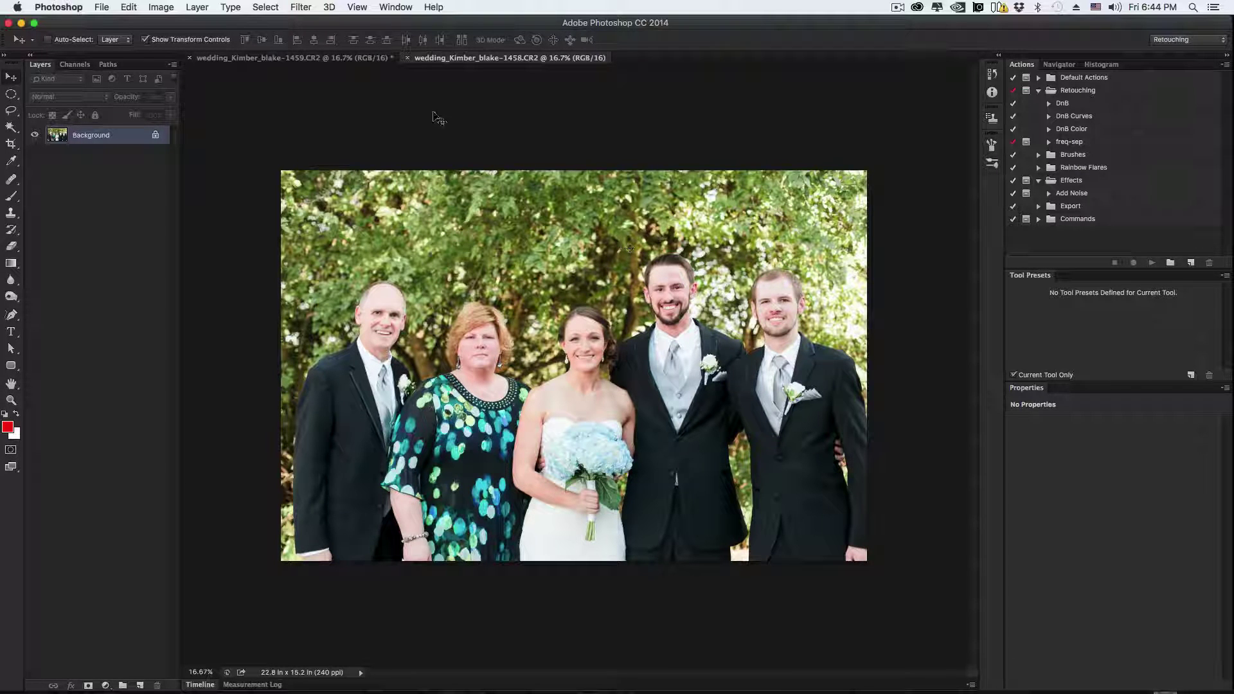
left_click(362, 60)
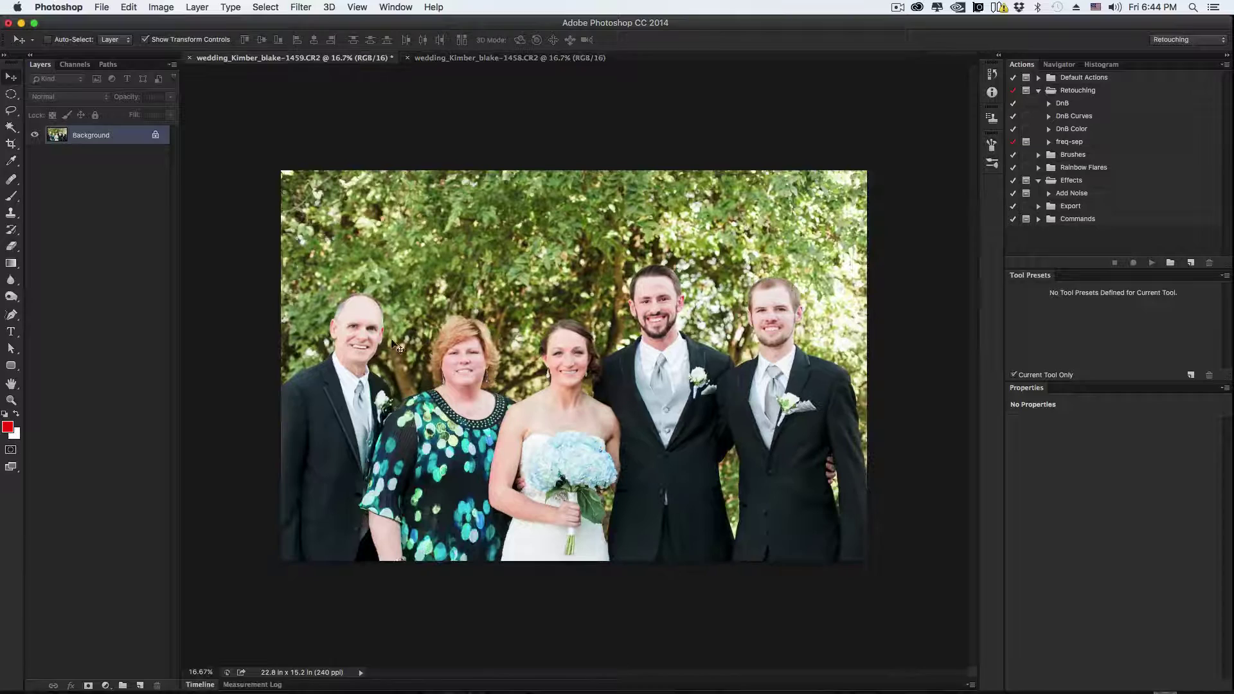
left_click(460, 59)
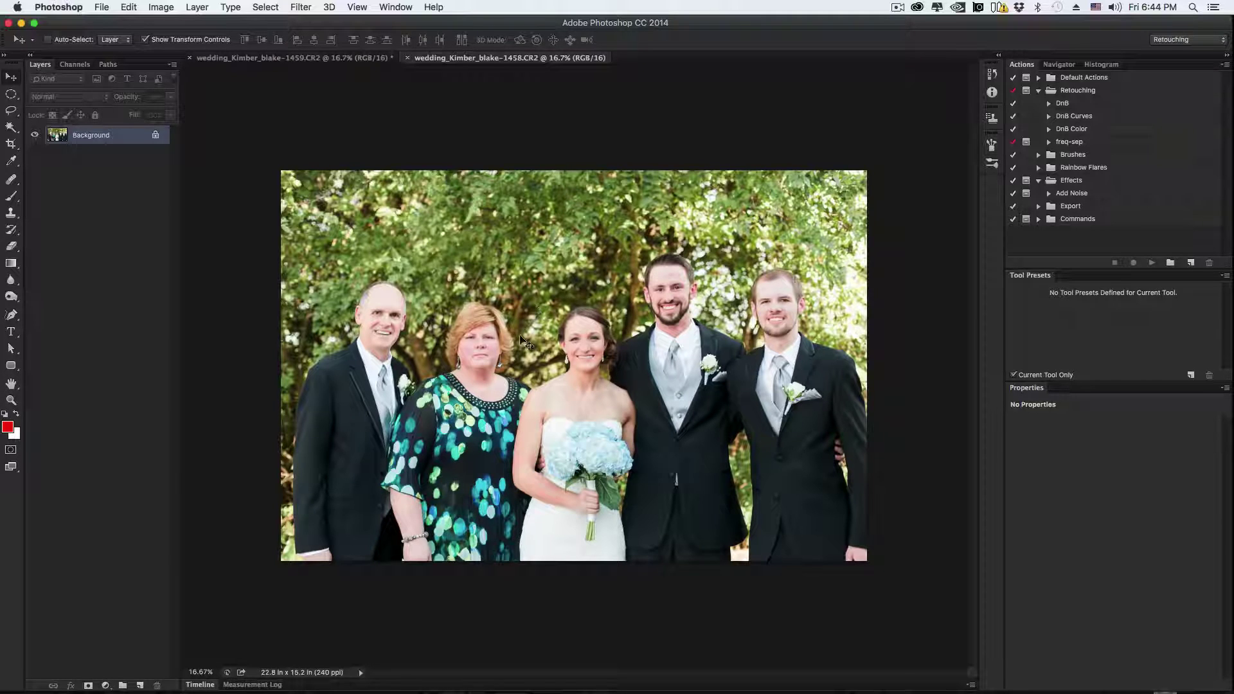
Dismiss the locked-layer alert and drag the 1458 photo onto the 1459 document as Layer 1.
left_click_drag(620, 321, 650, 364)
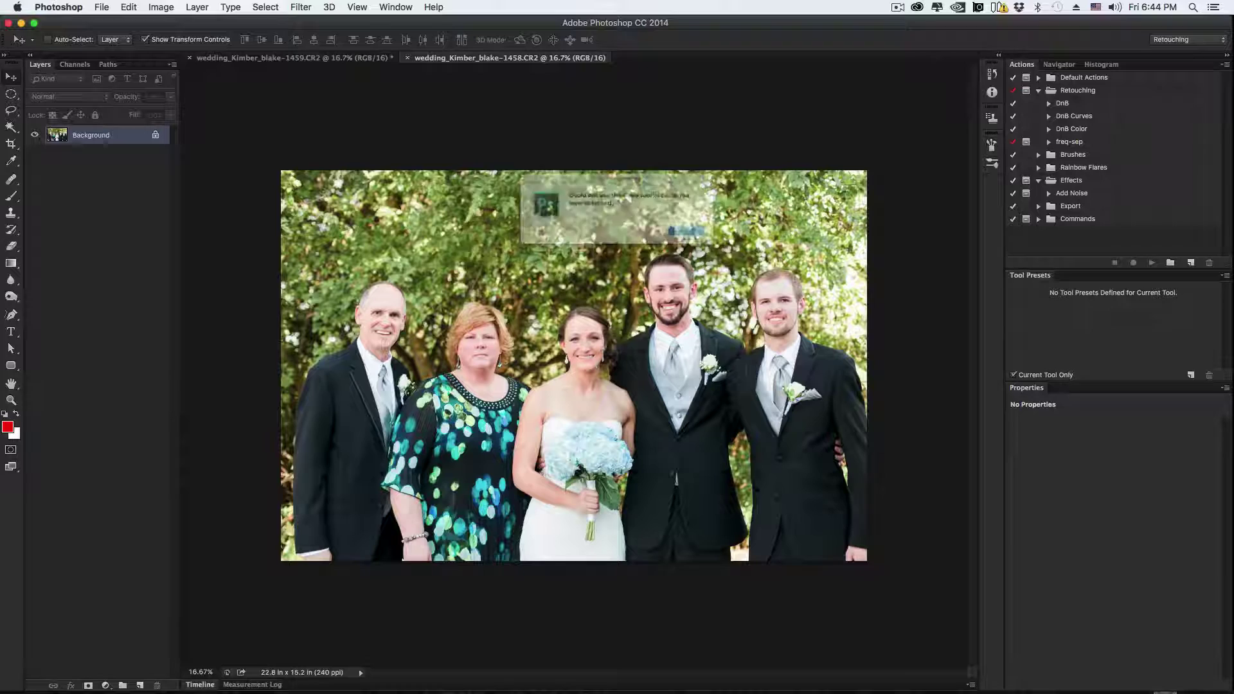
left_click(717, 240)
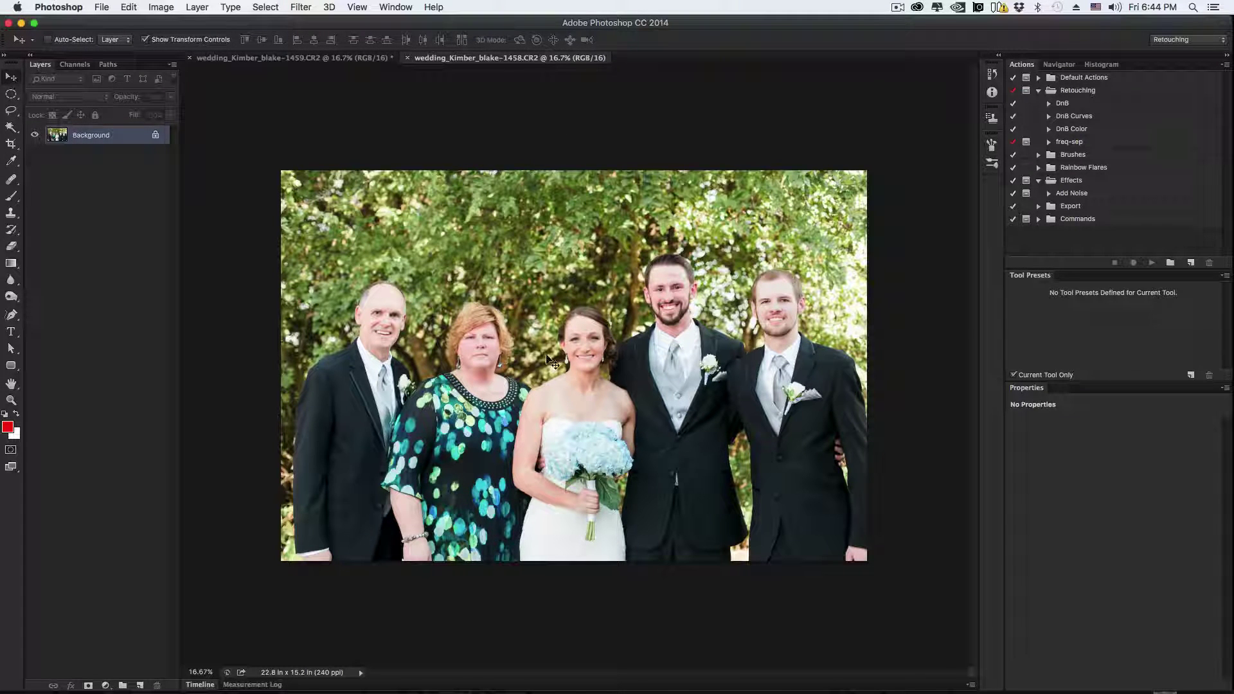
left_click_drag(551, 362, 513, 317)
left_click(275, 59)
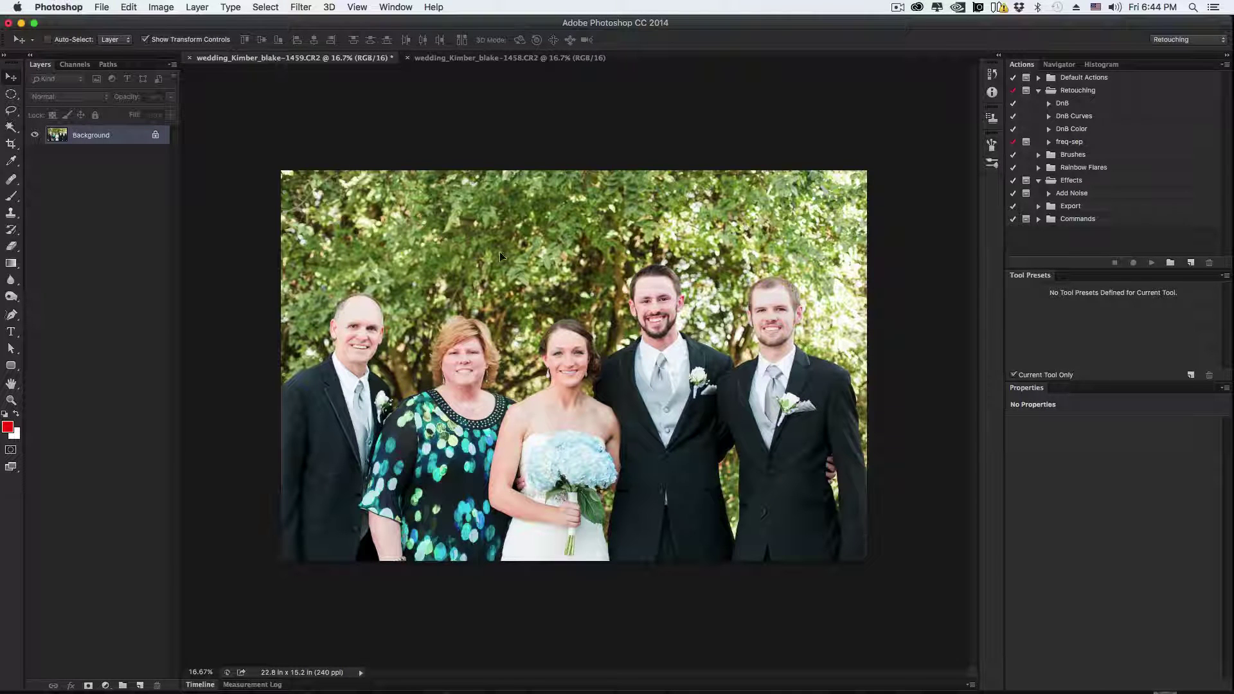
left_click_drag(562, 293, 563, 294)
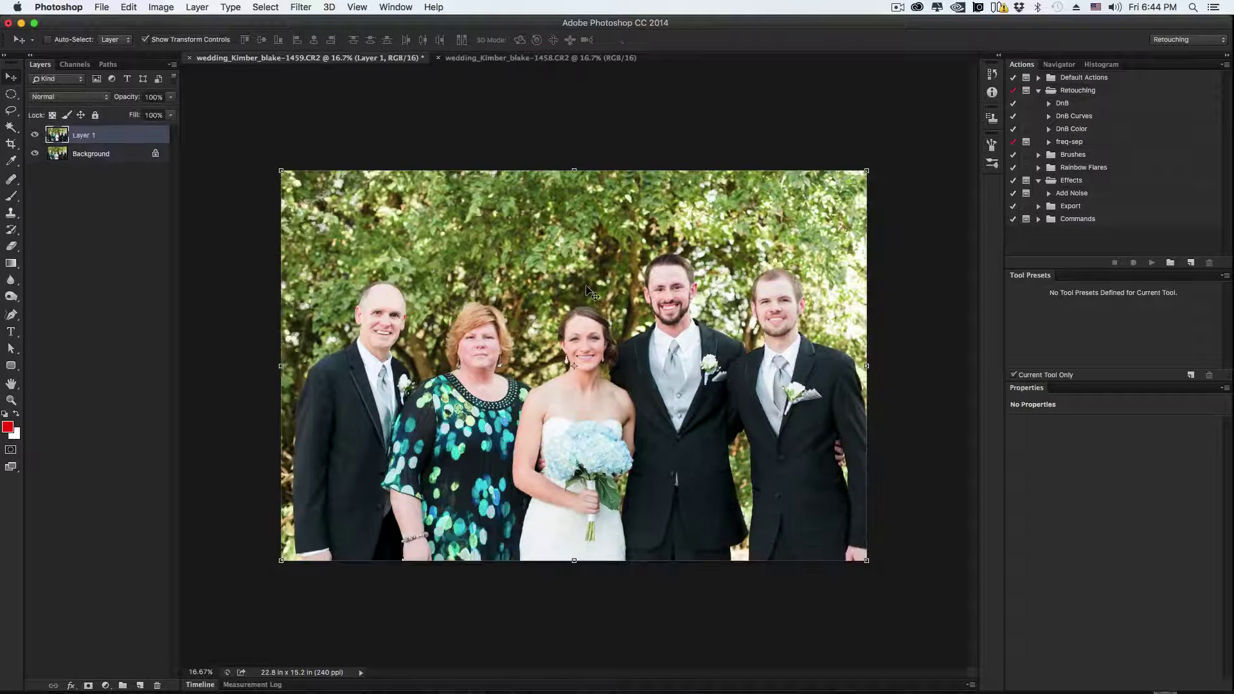
Toggle Layer 1's visibility to compare both shots, then get rid of Layer 1.
left_click(479, 58)
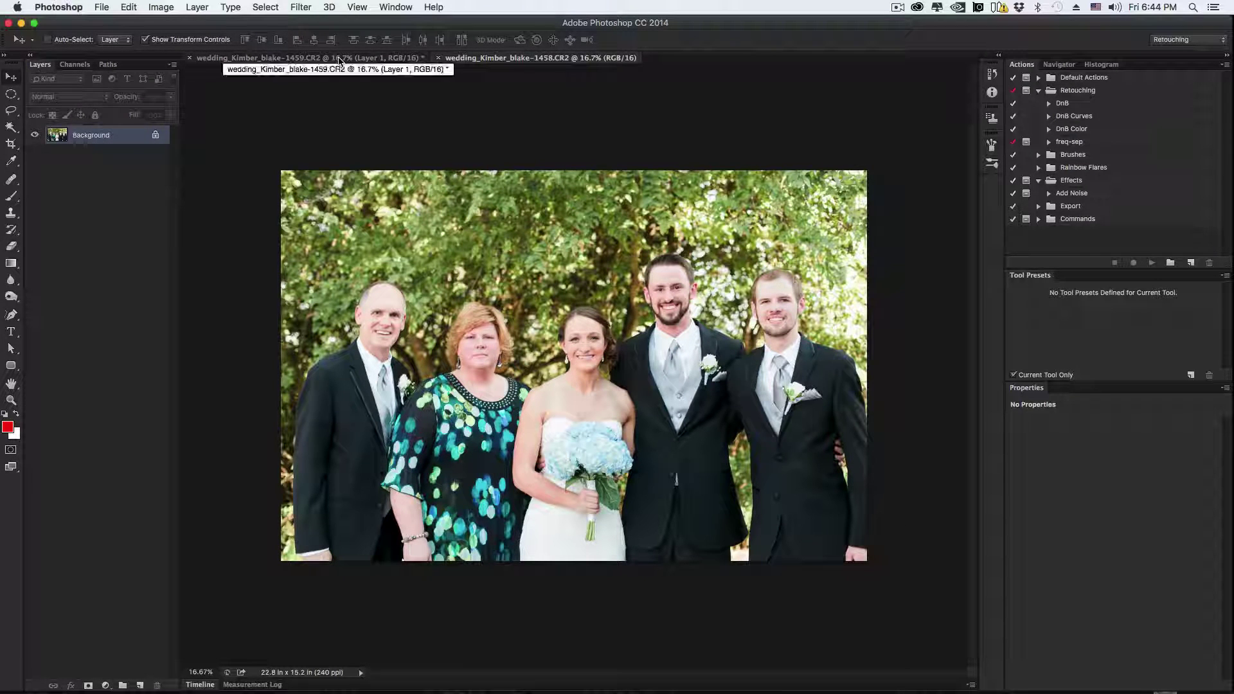
left_click(339, 59)
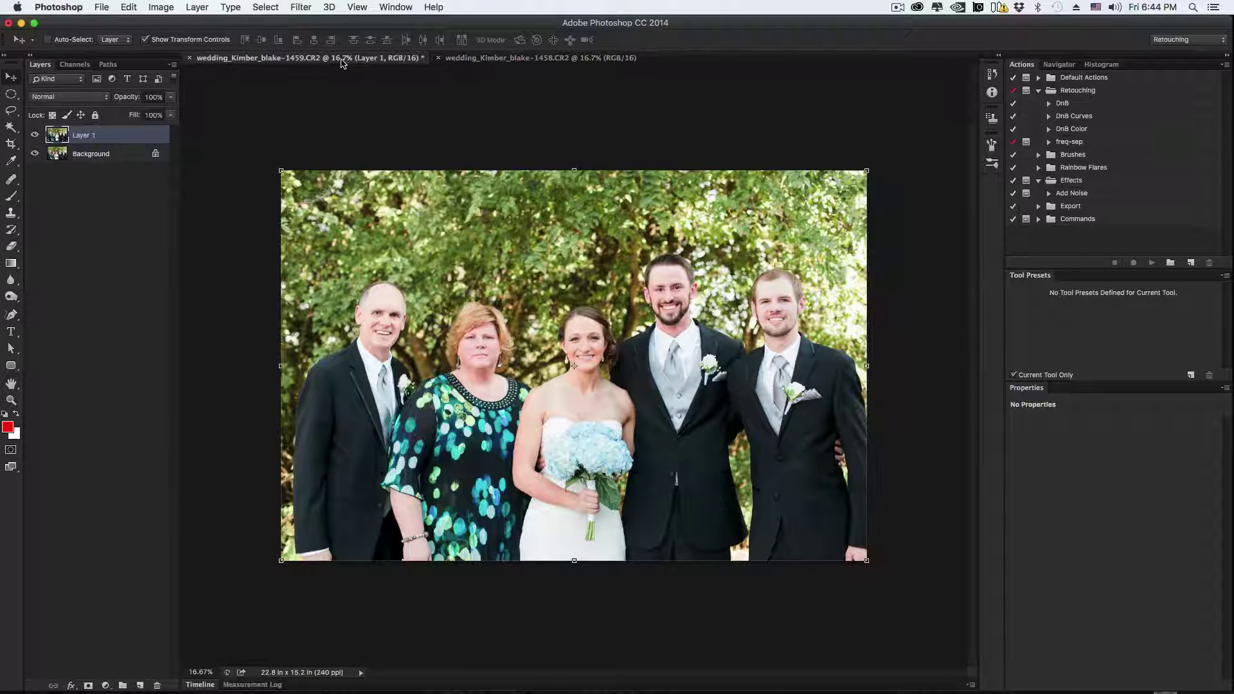
left_click(35, 135)
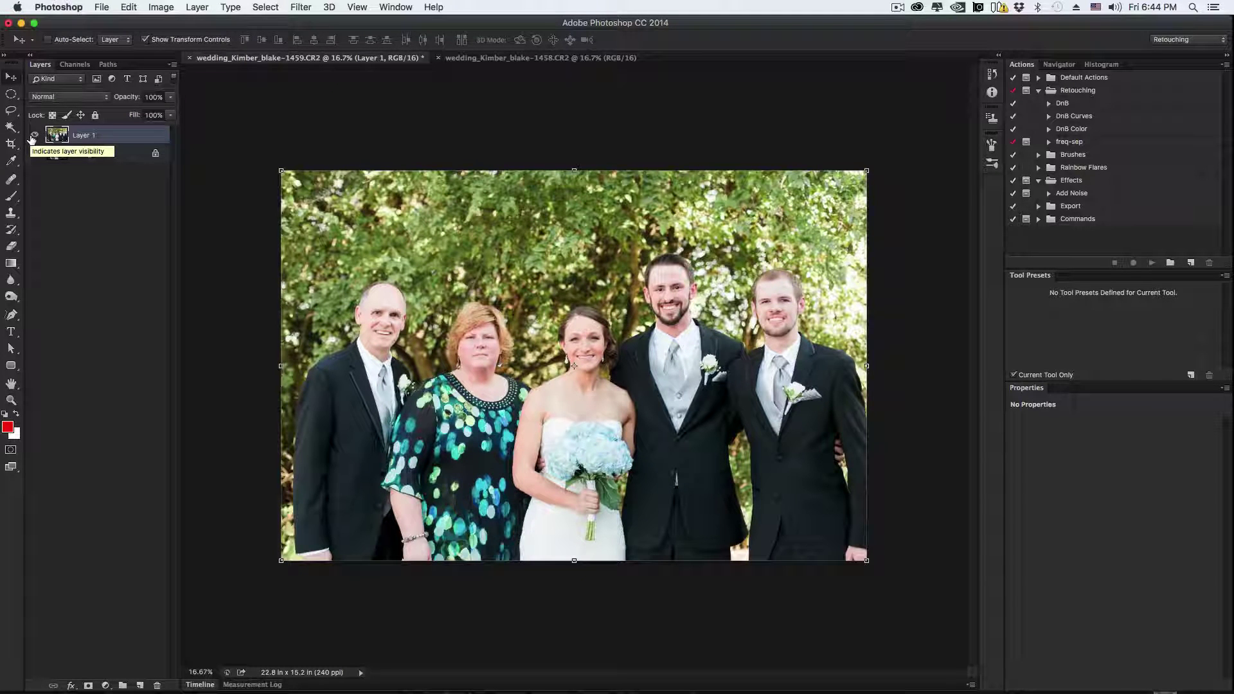
left_click(35, 136)
left_click(35, 135)
left_click(33, 138)
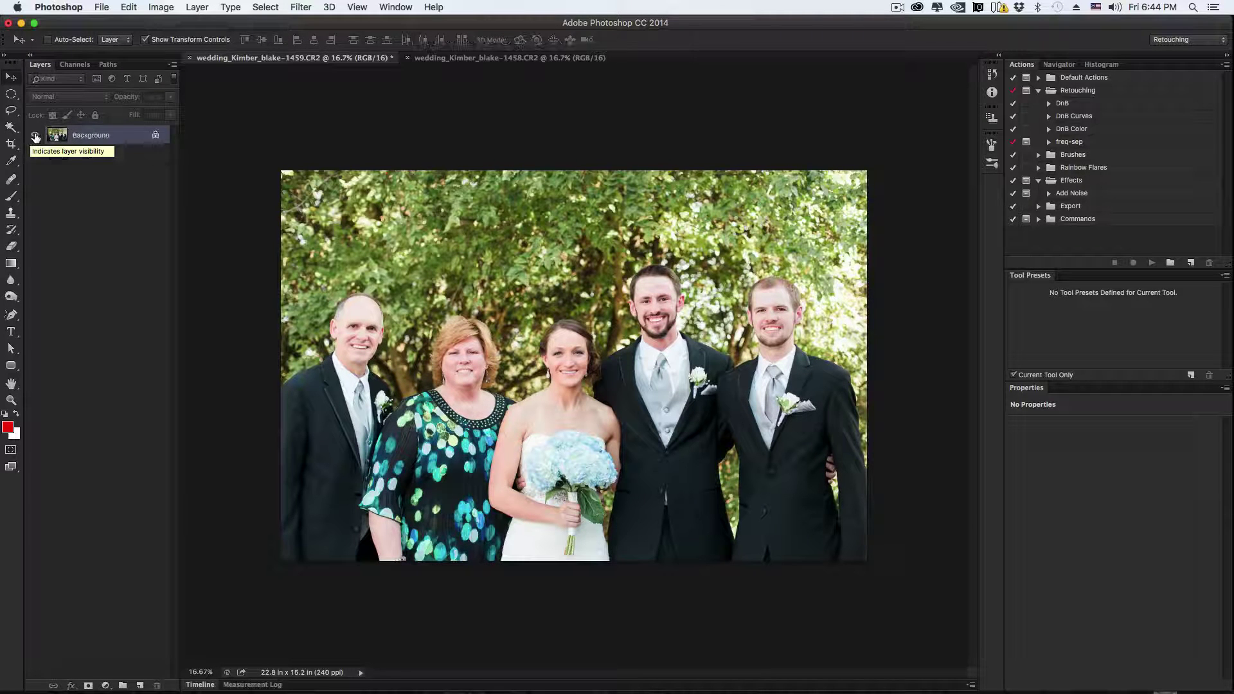
Duplicate the 1458 Background layer into wedding_Kimber_blake-1459.CR2 and view that document.
left_click(489, 58)
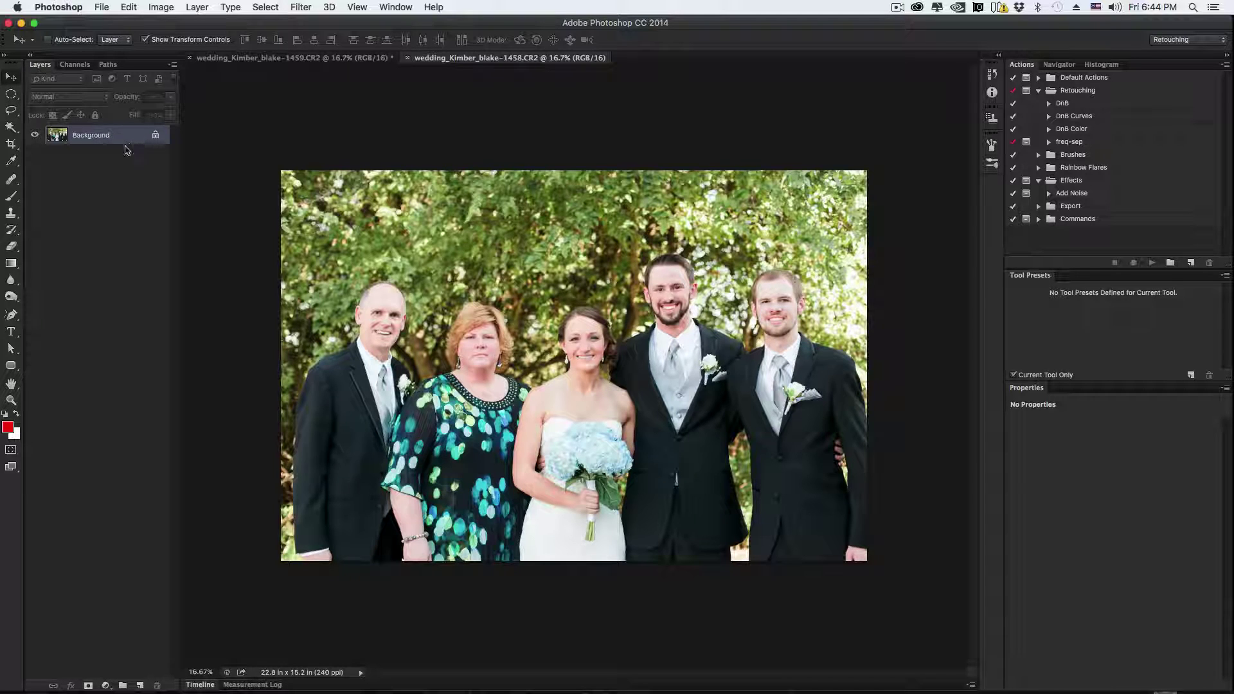
left_click_drag(117, 144, 140, 682)
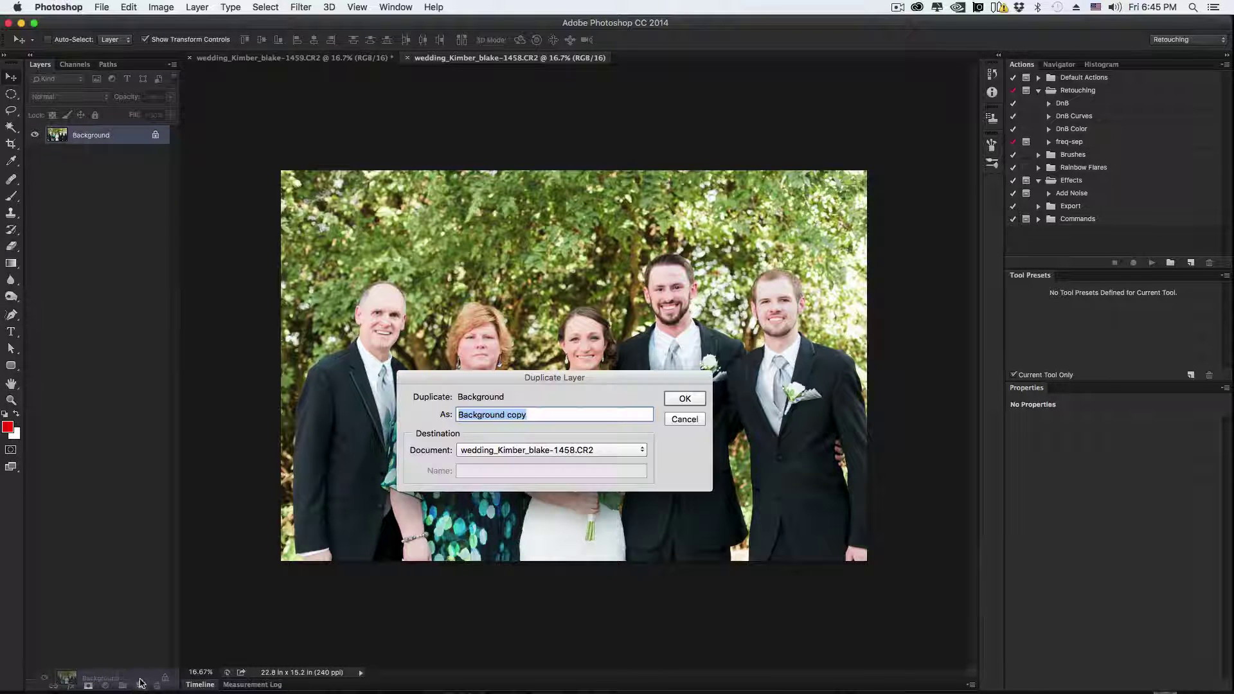
left_click_drag(532, 387, 521, 288)
left_click(570, 352)
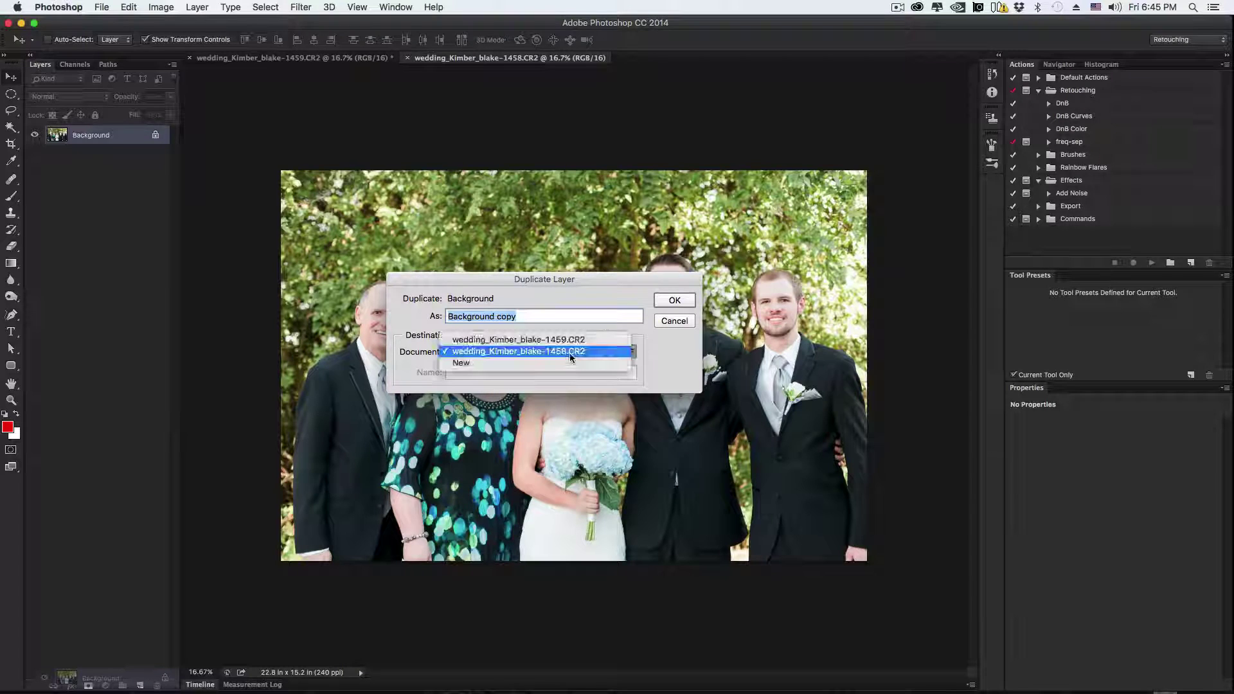
left_click(569, 340)
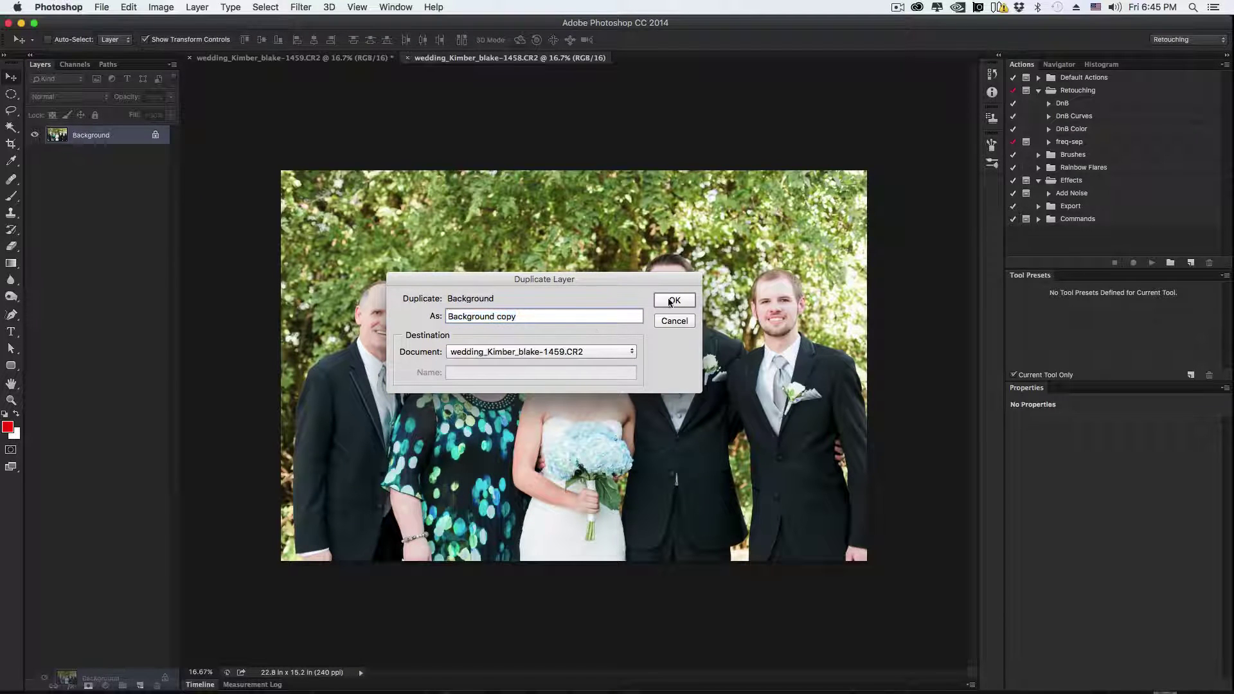
left_click(670, 302)
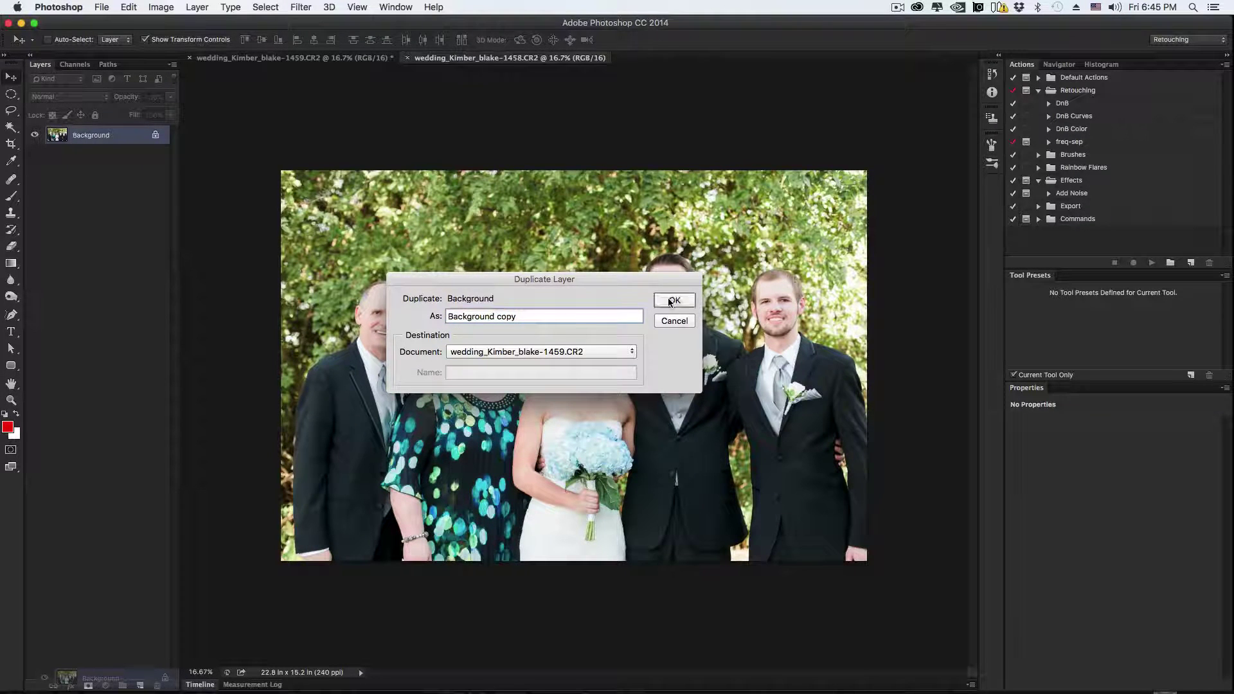
left_click(345, 59)
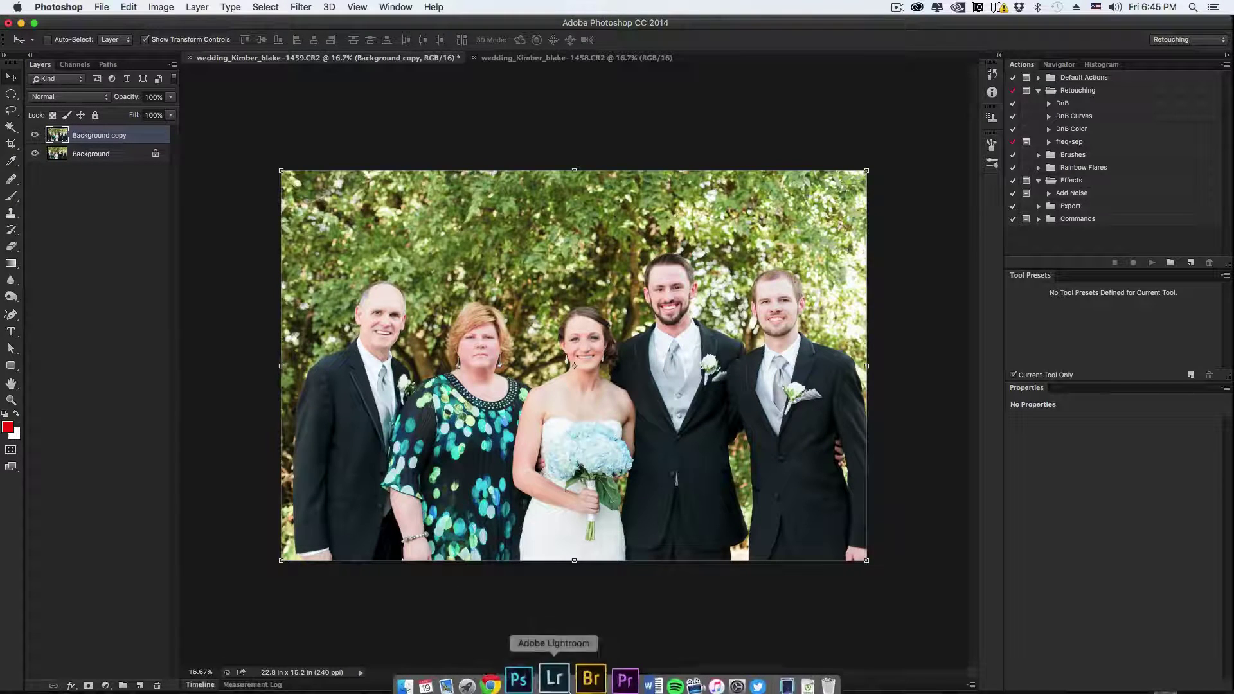
From Lightroom's compare view, use Edit In > Open as Layers in Photoshop, then return to Photoshop.
left_click(566, 687)
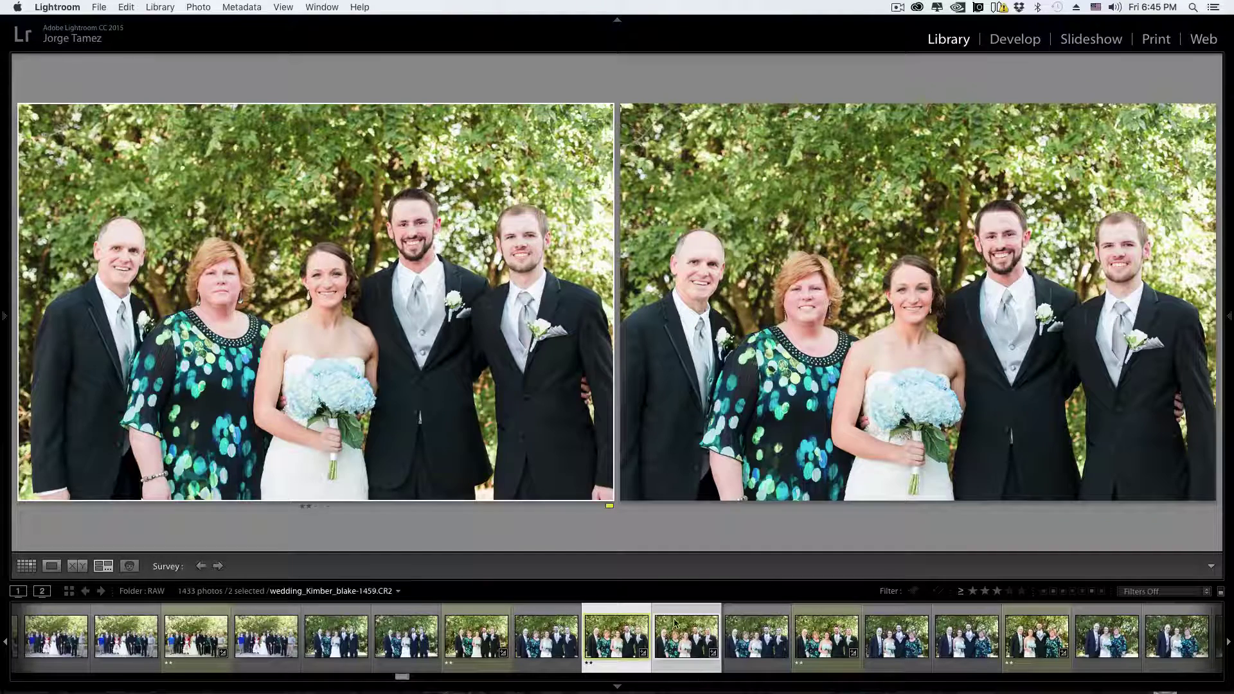
right_click(720, 270)
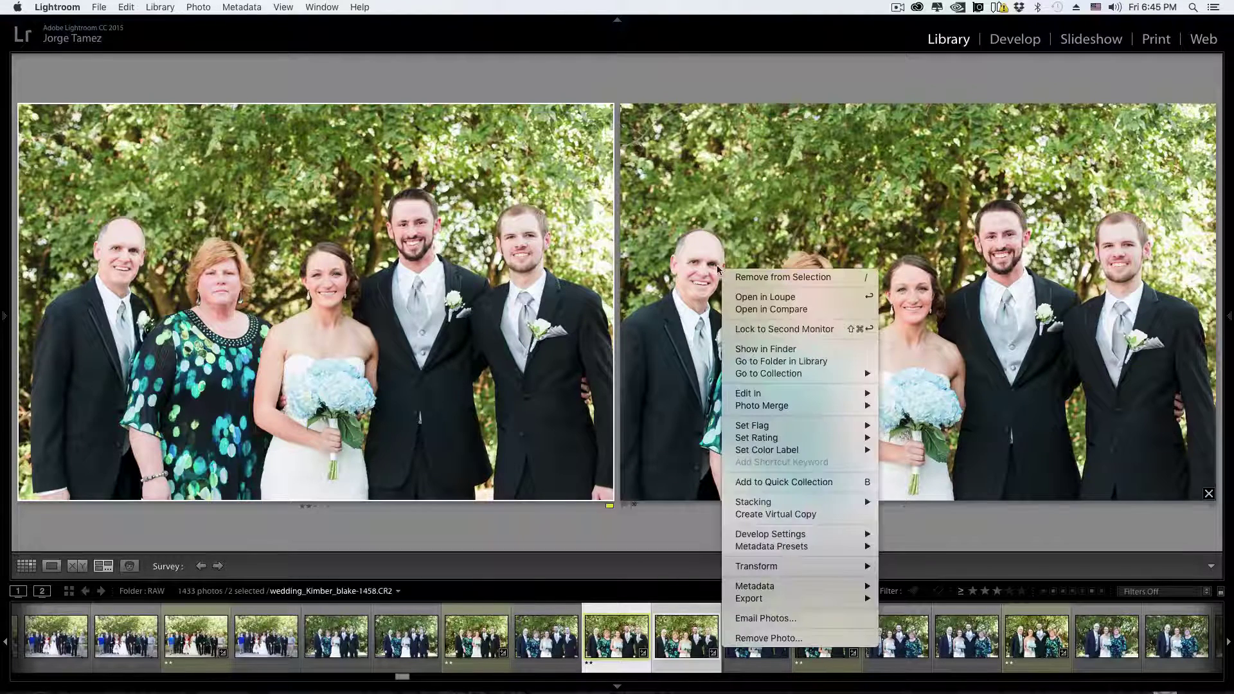
right_click(698, 172)
right_click(698, 172)
mouse_move(792, 297)
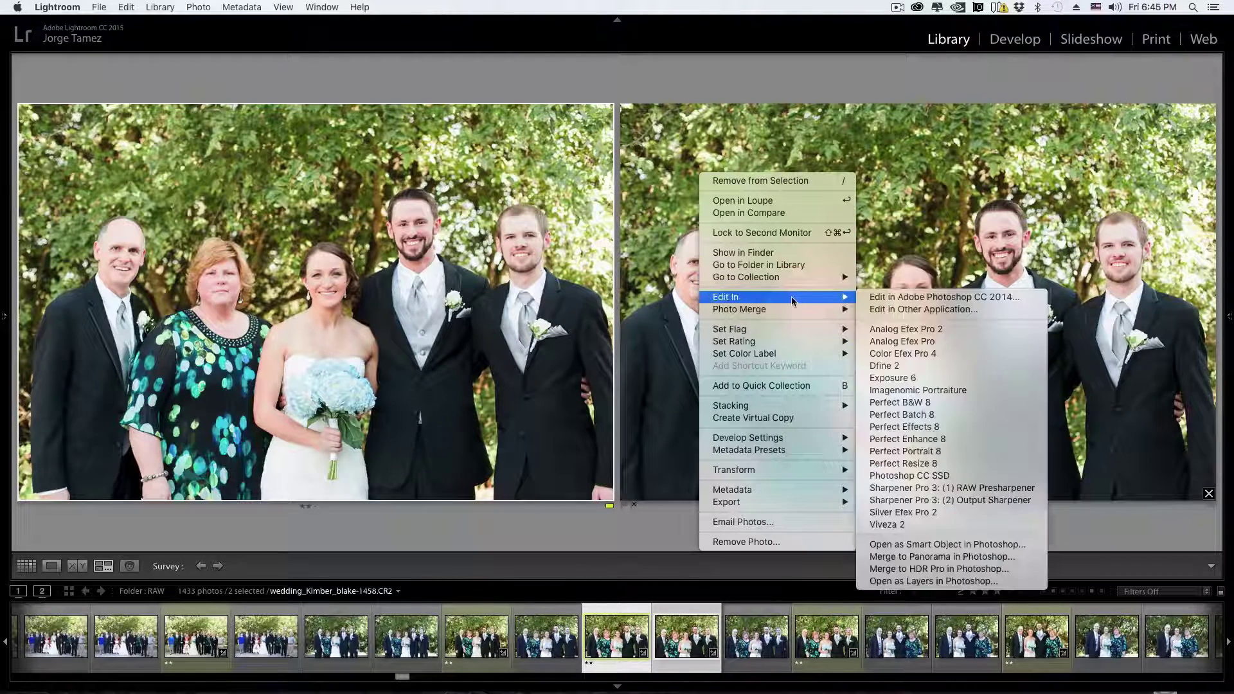
left_click(973, 582)
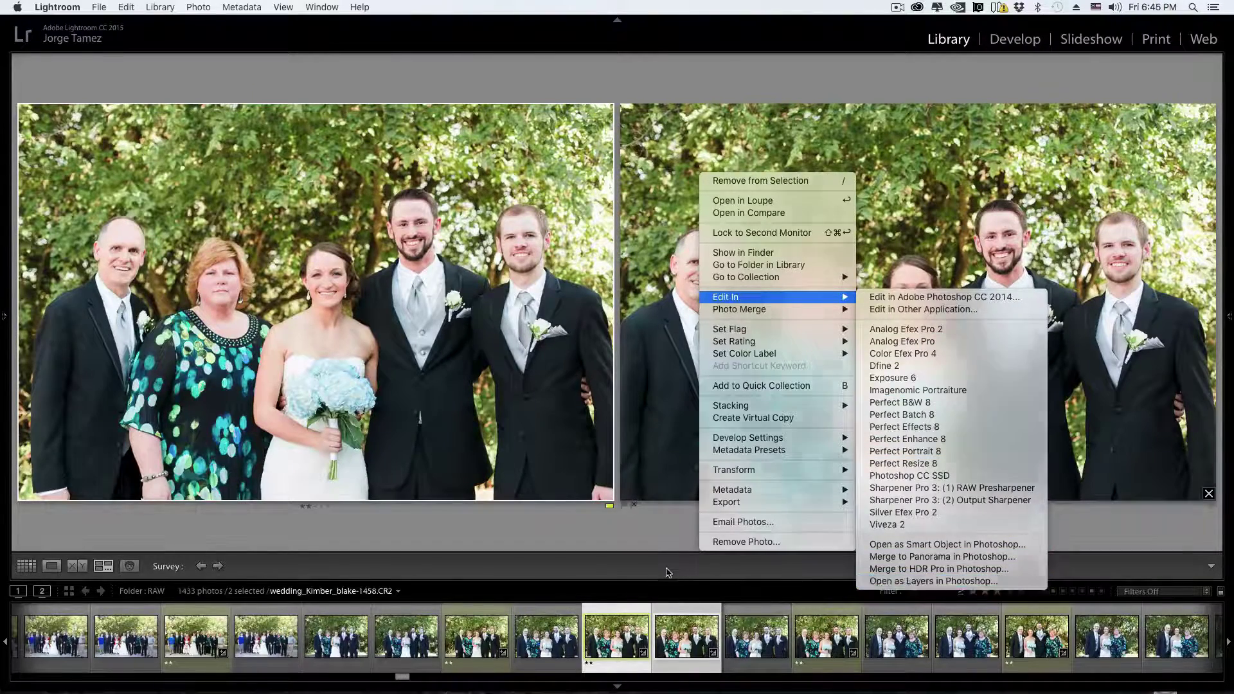
left_click(555, 689)
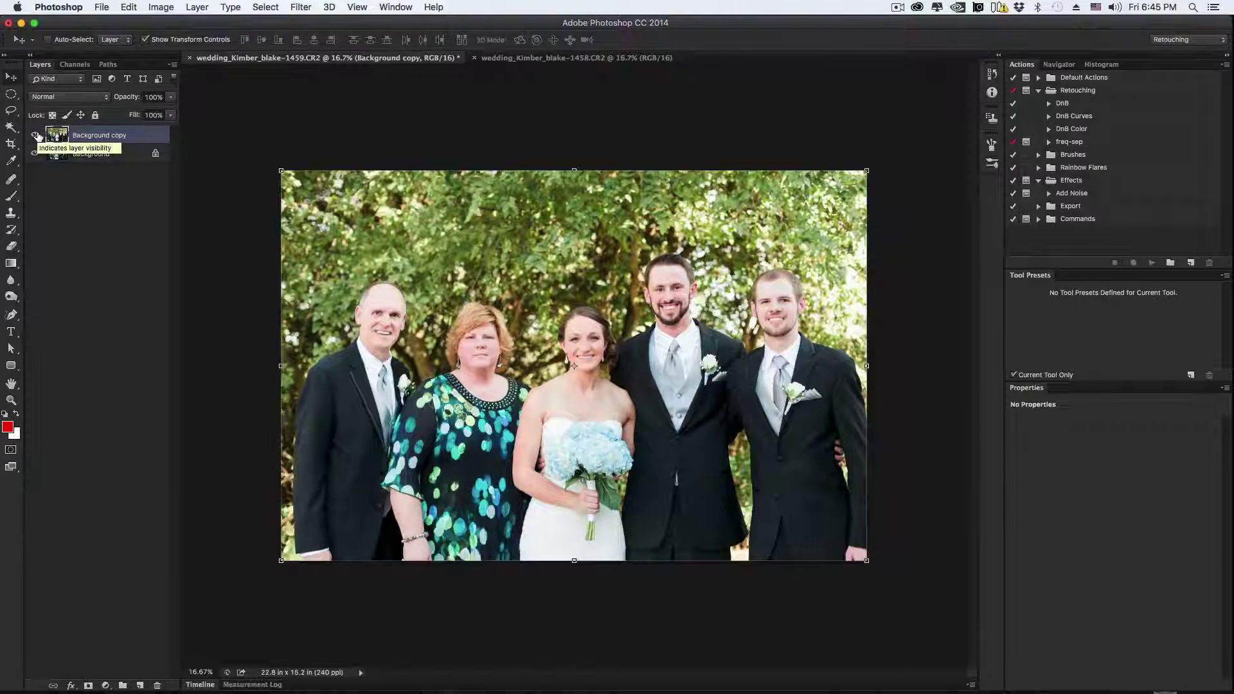
Select both layers and browse the menus for a layer-alignment command without choosing one.
left_click(110, 157, "shift")
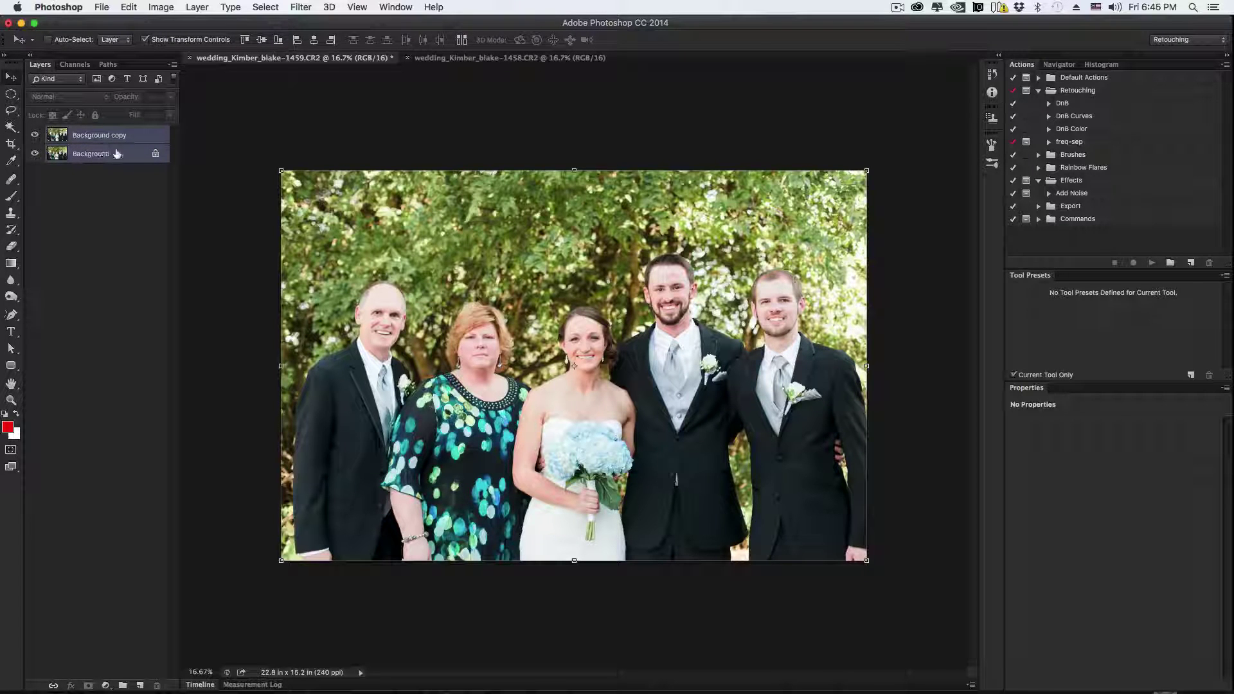
left_click(73, 205)
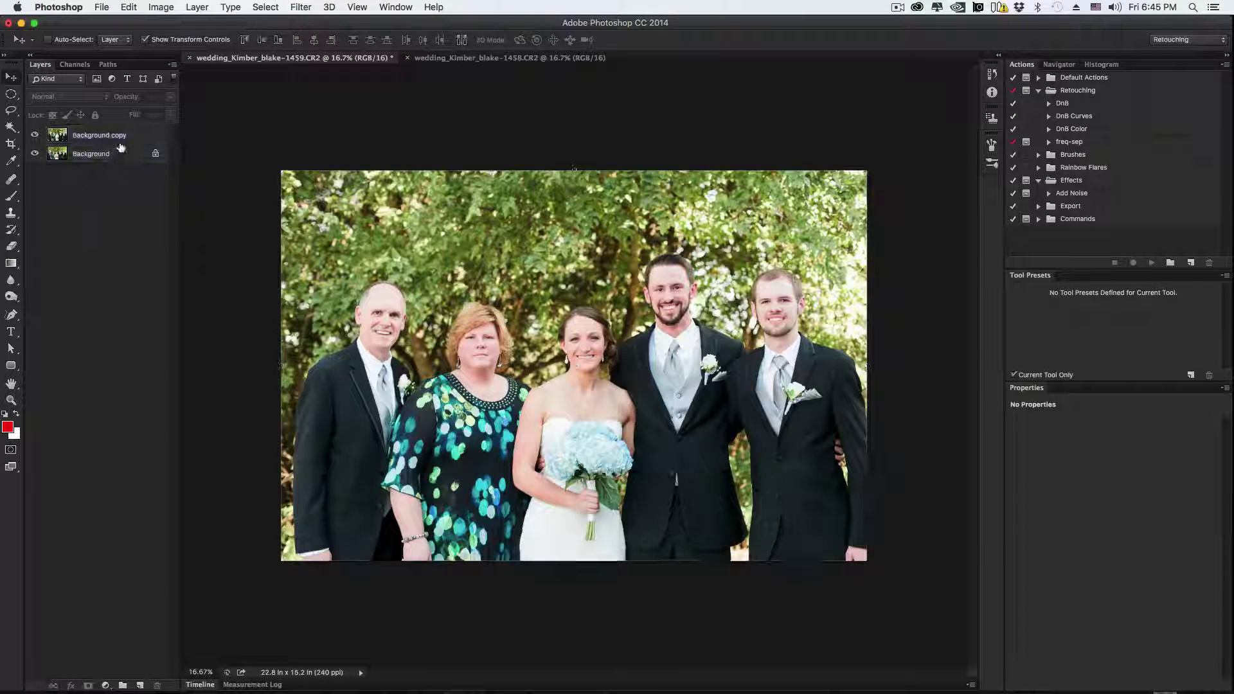
left_click(103, 135)
left_click(124, 157, "shift")
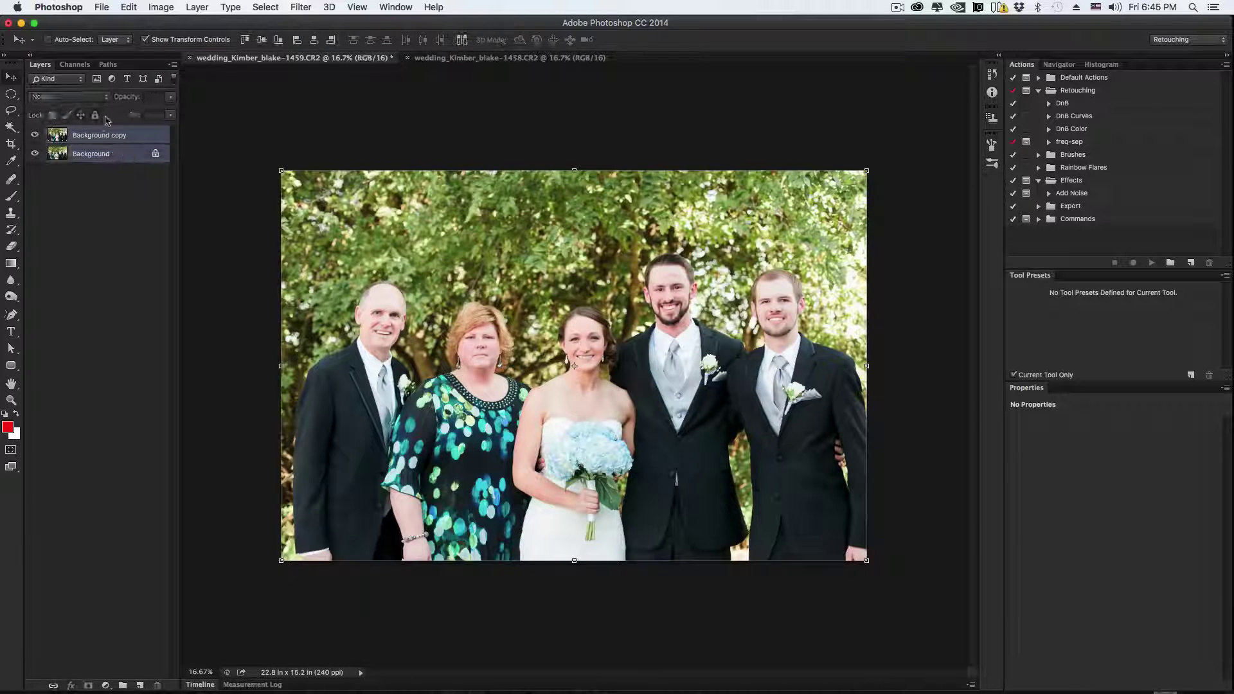
left_click(171, 6)
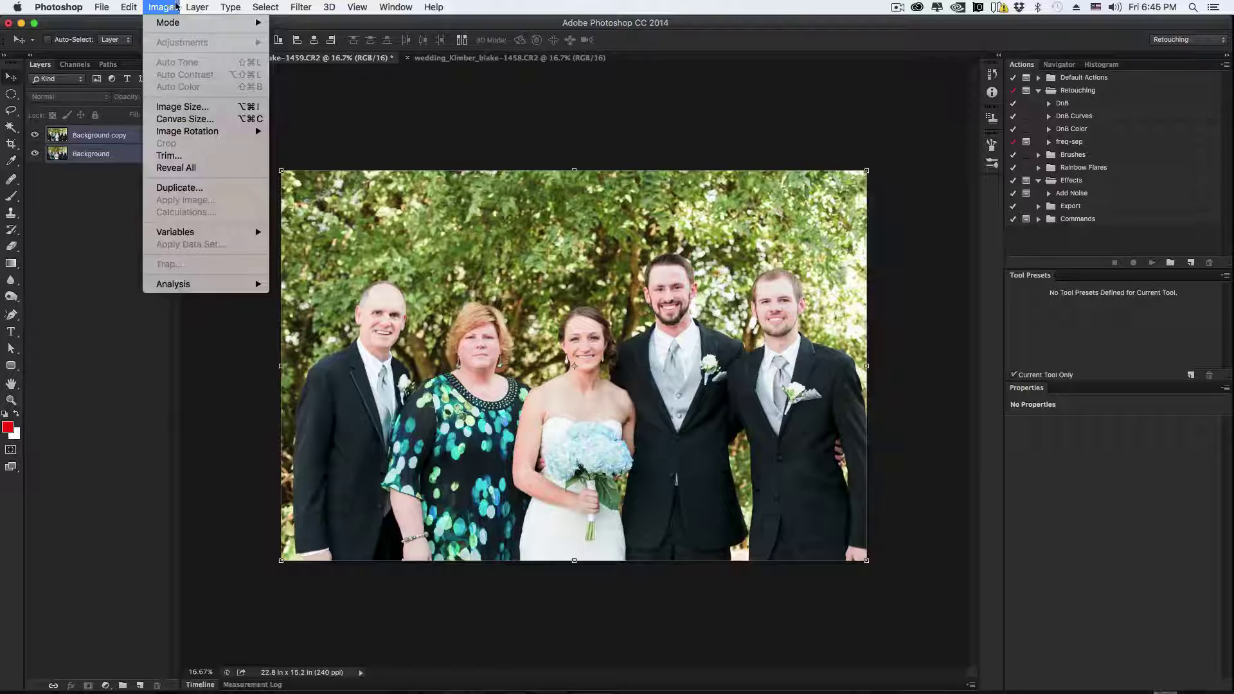
mouse_move(128, 5)
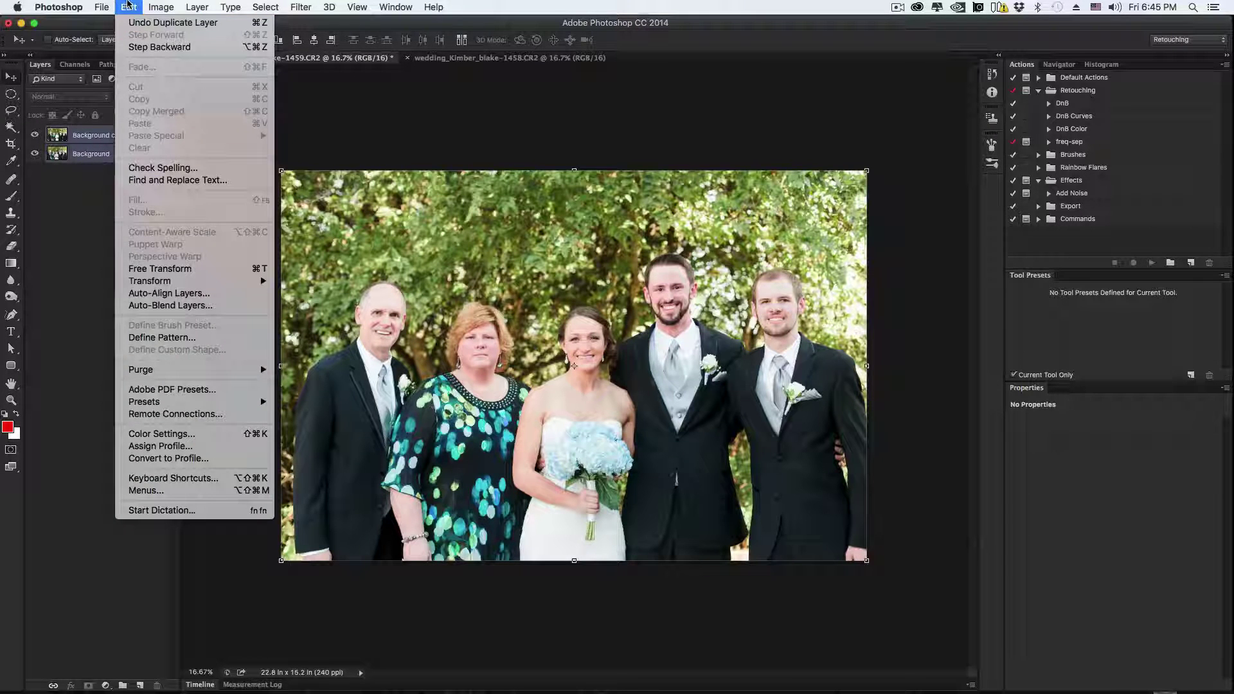
left_click(93, 313)
left_click(138, 155)
left_click(132, 135, "shift")
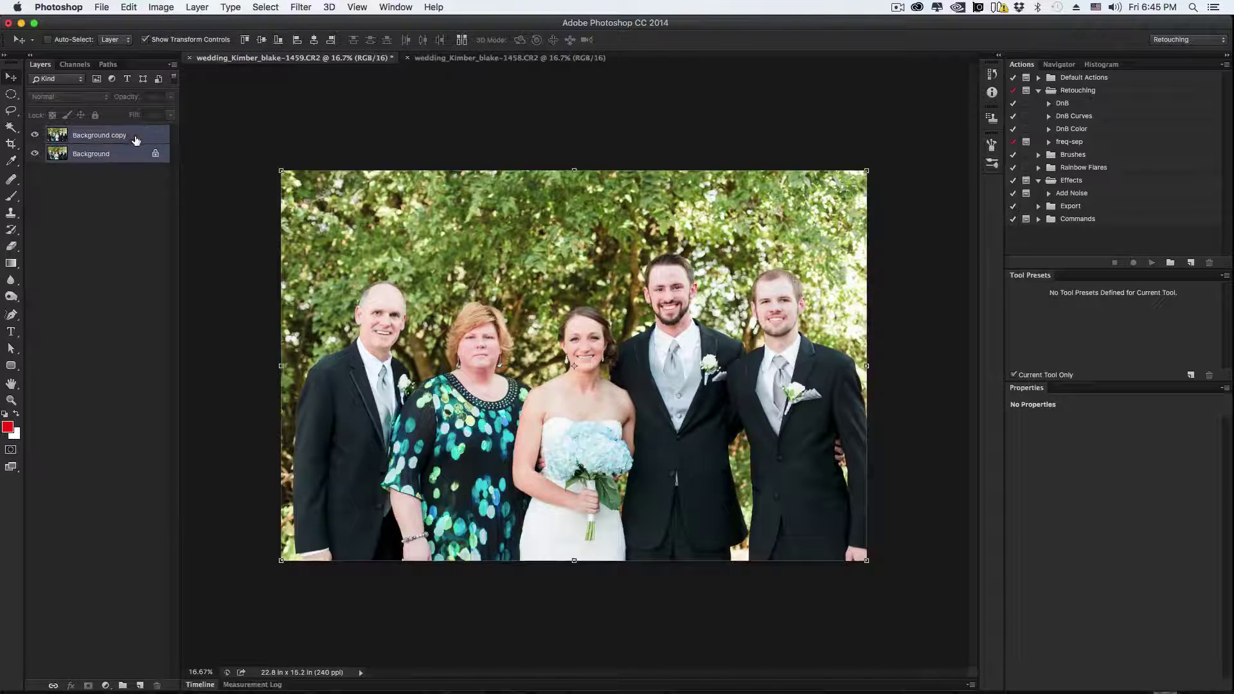
left_click(140, 7)
mouse_move(161, 7)
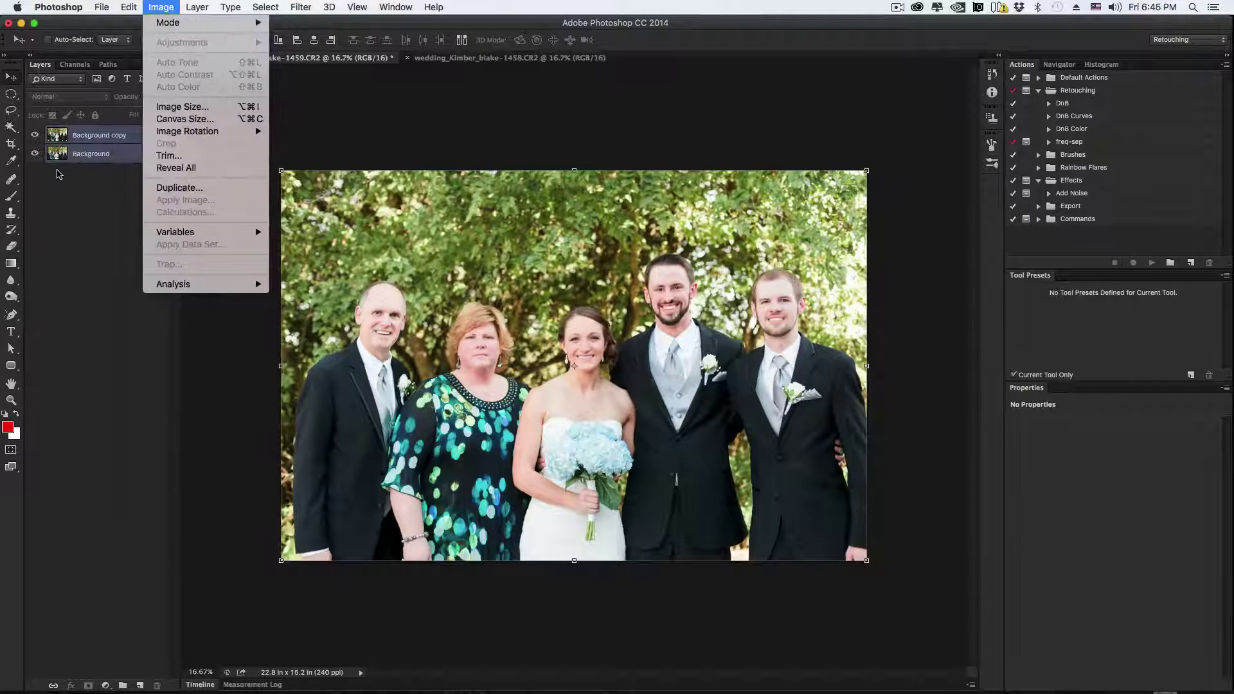
left_click(74, 219)
Toggle Background copy to compare the shots, then double-click Background to make it Layer 0.
left_click(114, 155)
left_click(77, 136)
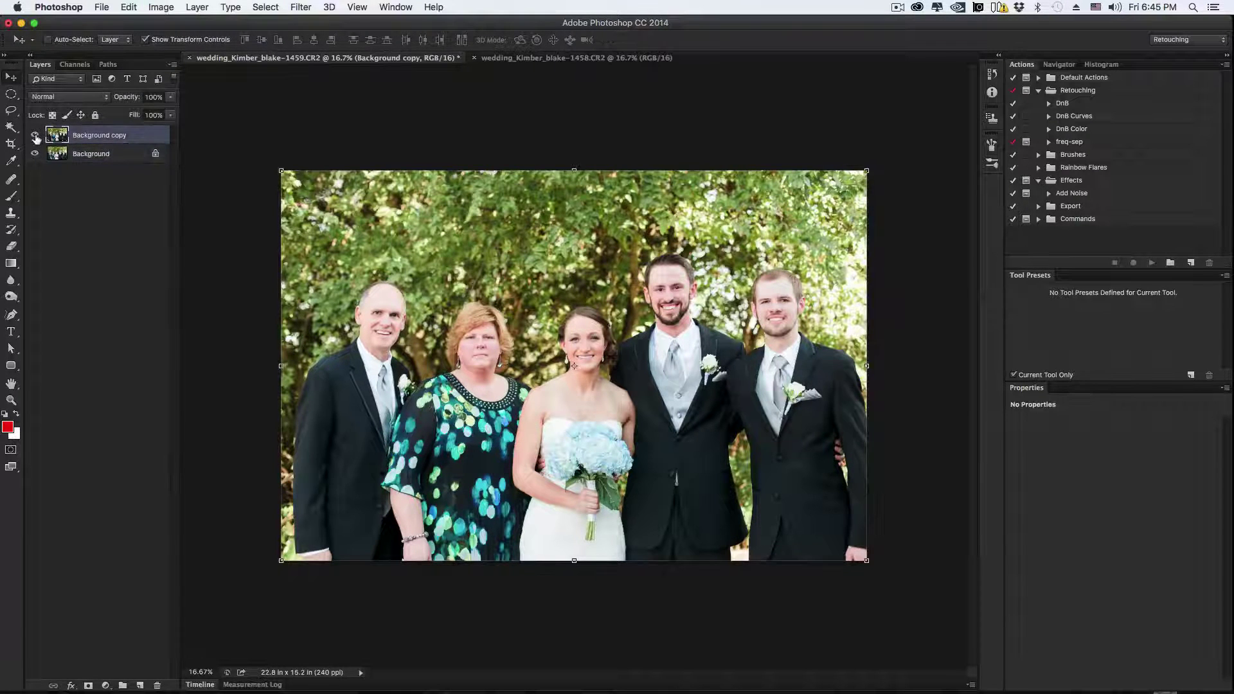
left_click(35, 136)
left_click(35, 136)
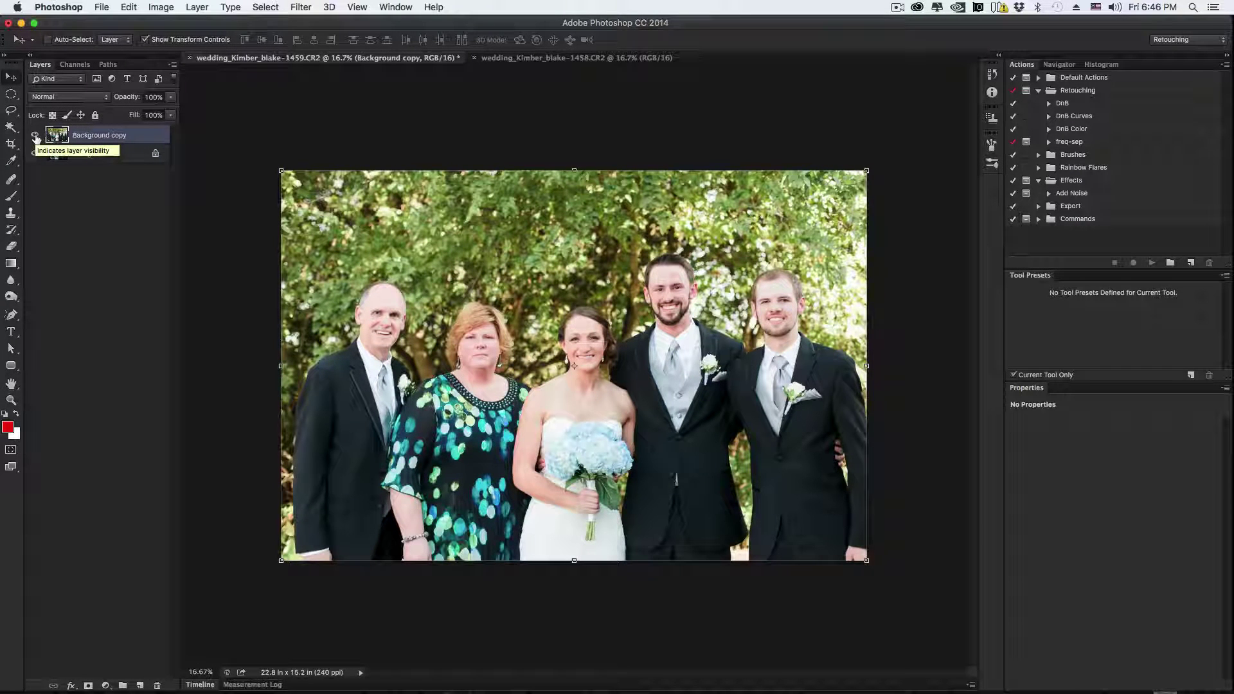
left_click(35, 137)
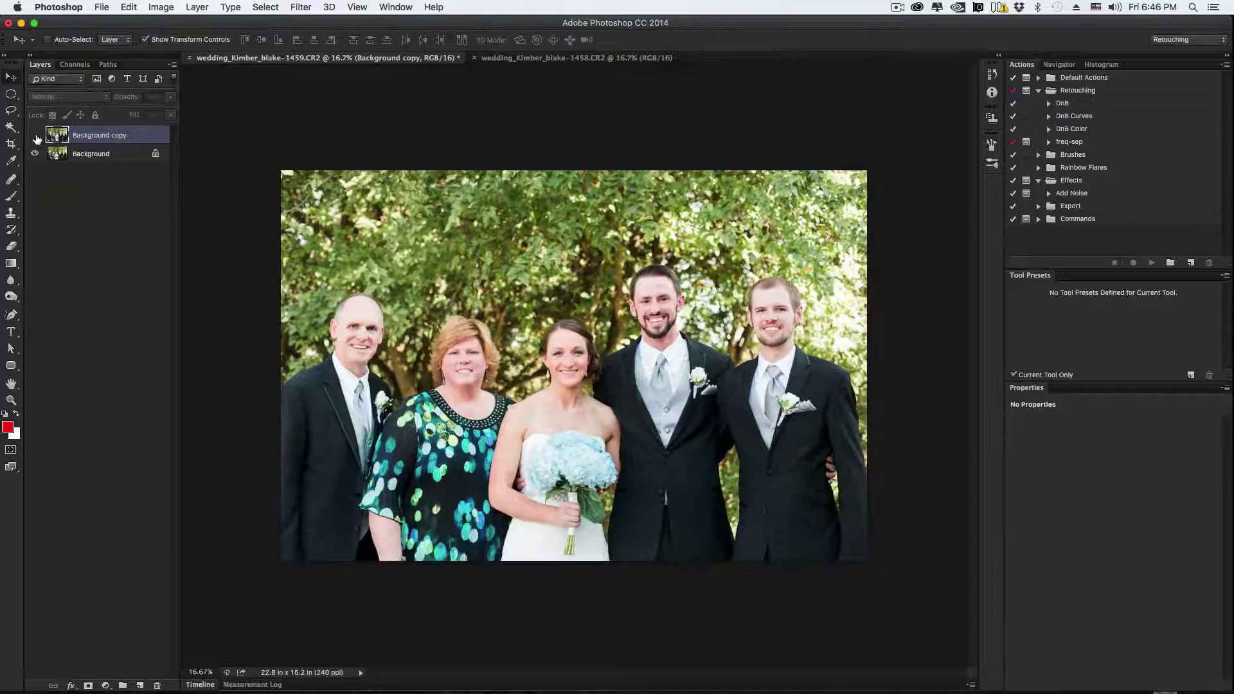
left_click(36, 136)
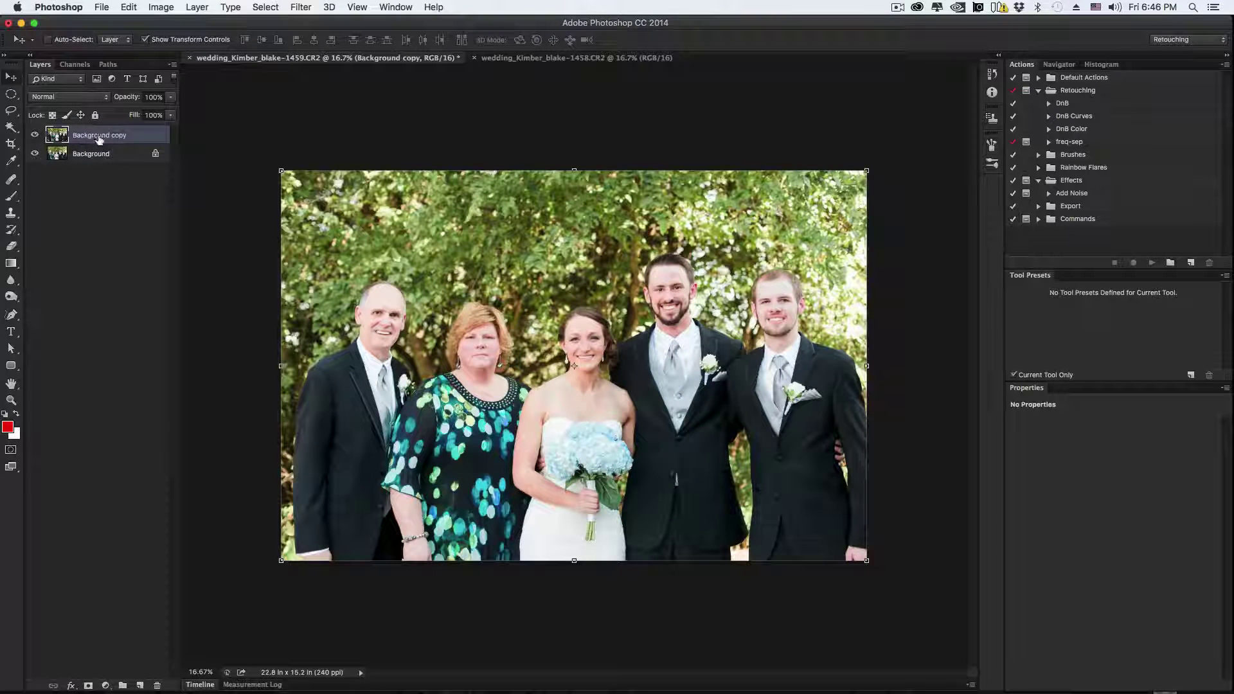
double_click(110, 158)
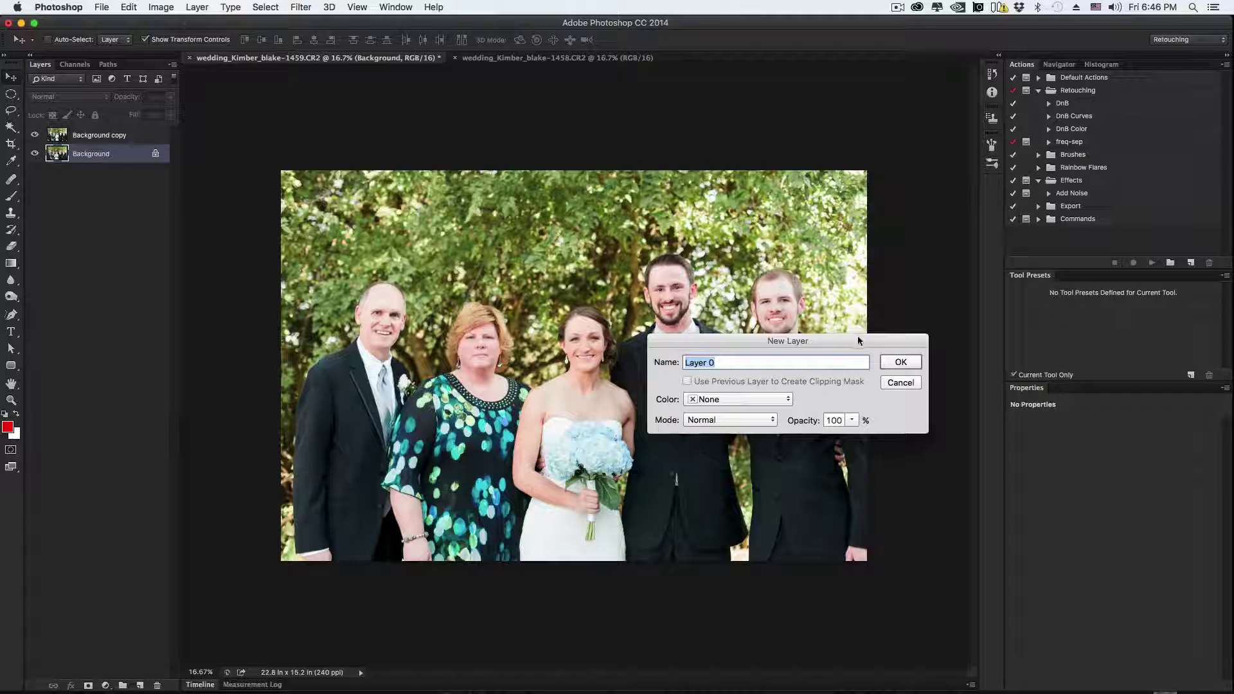
Confirm converting Background into Layer 0, then toggle both layers' visibility to check the canvas.
left_click(900, 362)
left_click(129, 136)
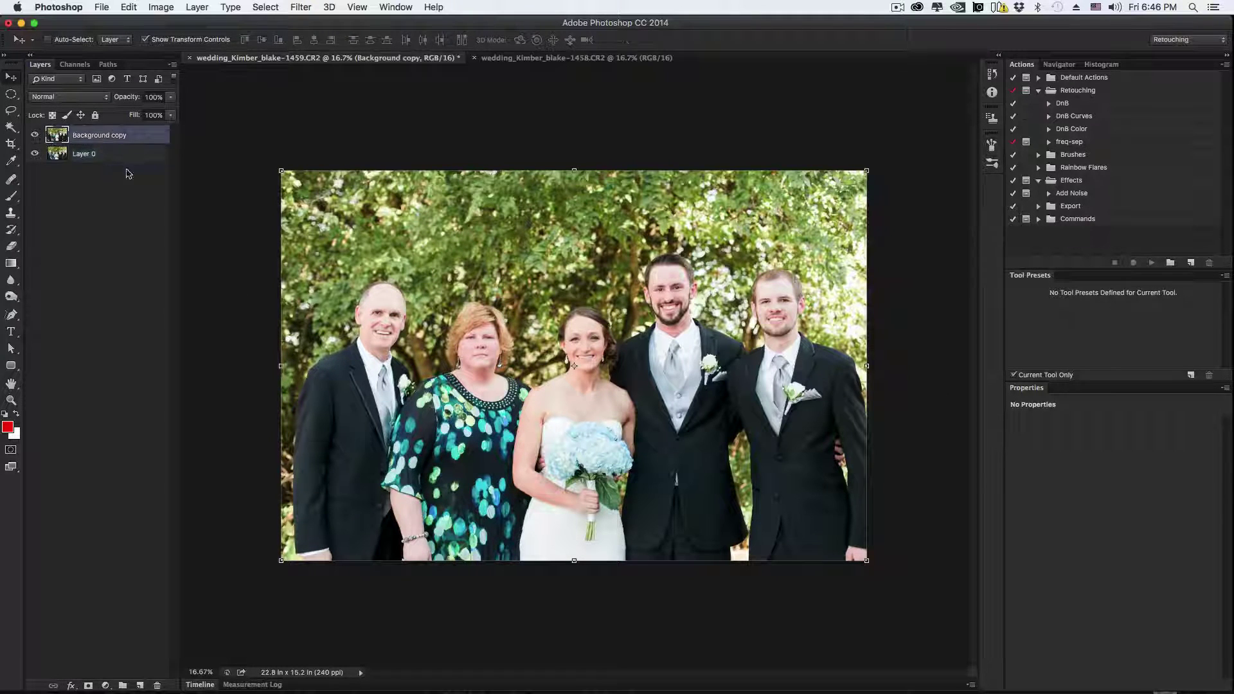
left_click(109, 156)
left_click(35, 154)
left_click(34, 135)
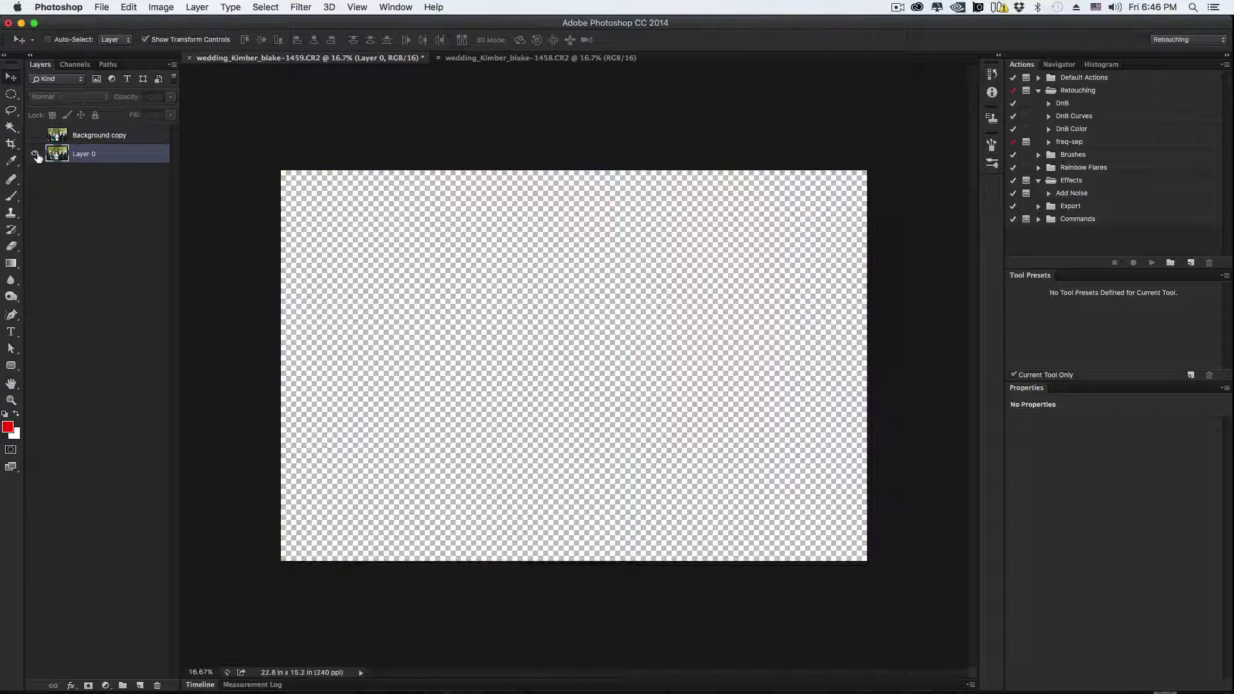
left_click(35, 155)
left_click(35, 154)
left_click(35, 155)
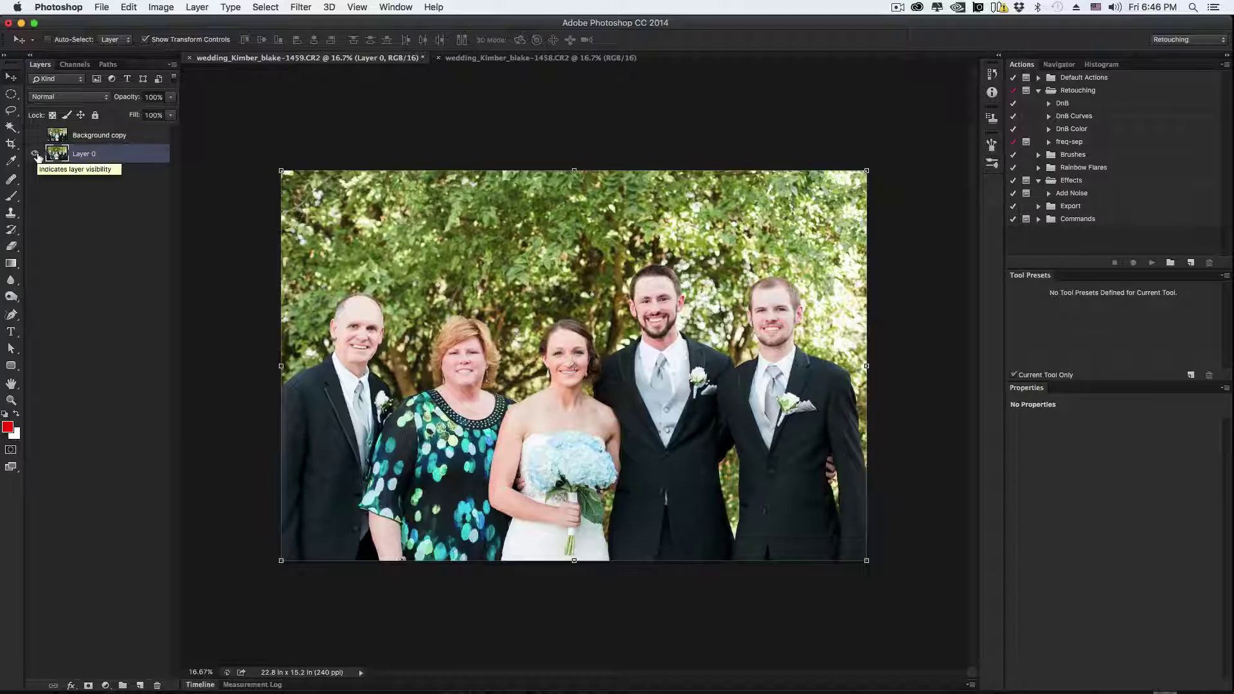
left_click(35, 155)
left_click(36, 154)
left_click(35, 154)
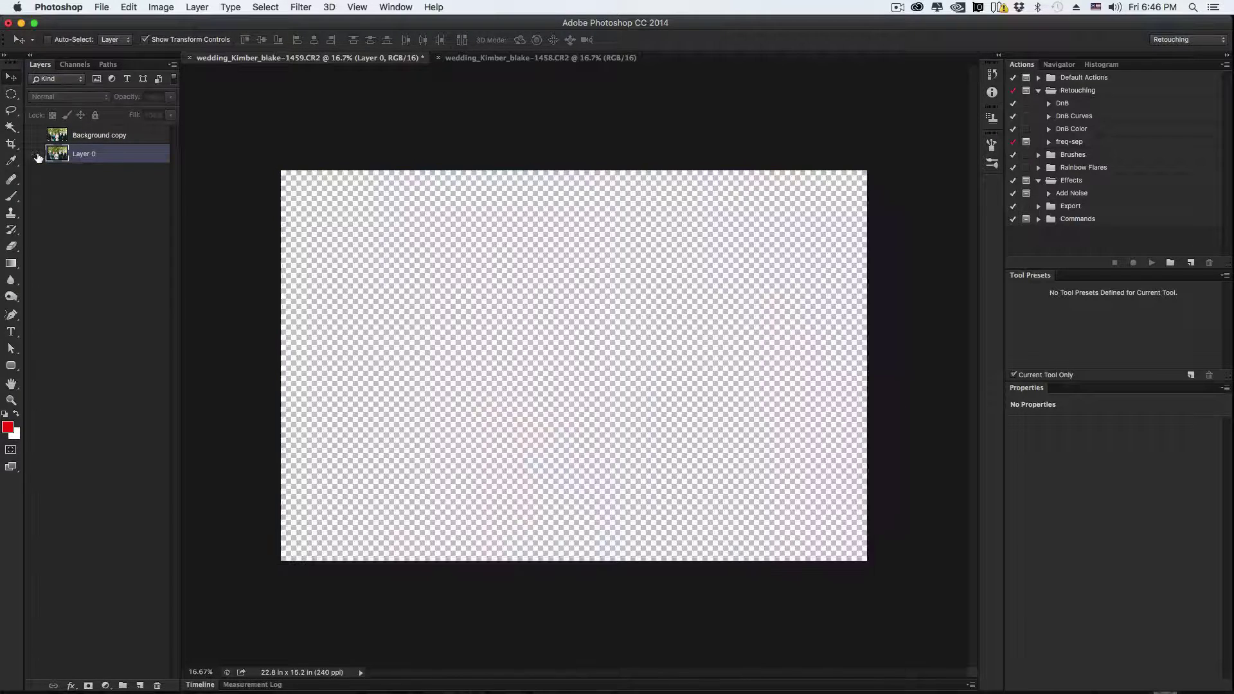
left_click(35, 135)
Drag Background copy below Layer 0, compare them, and select both layers.
left_click(97, 139)
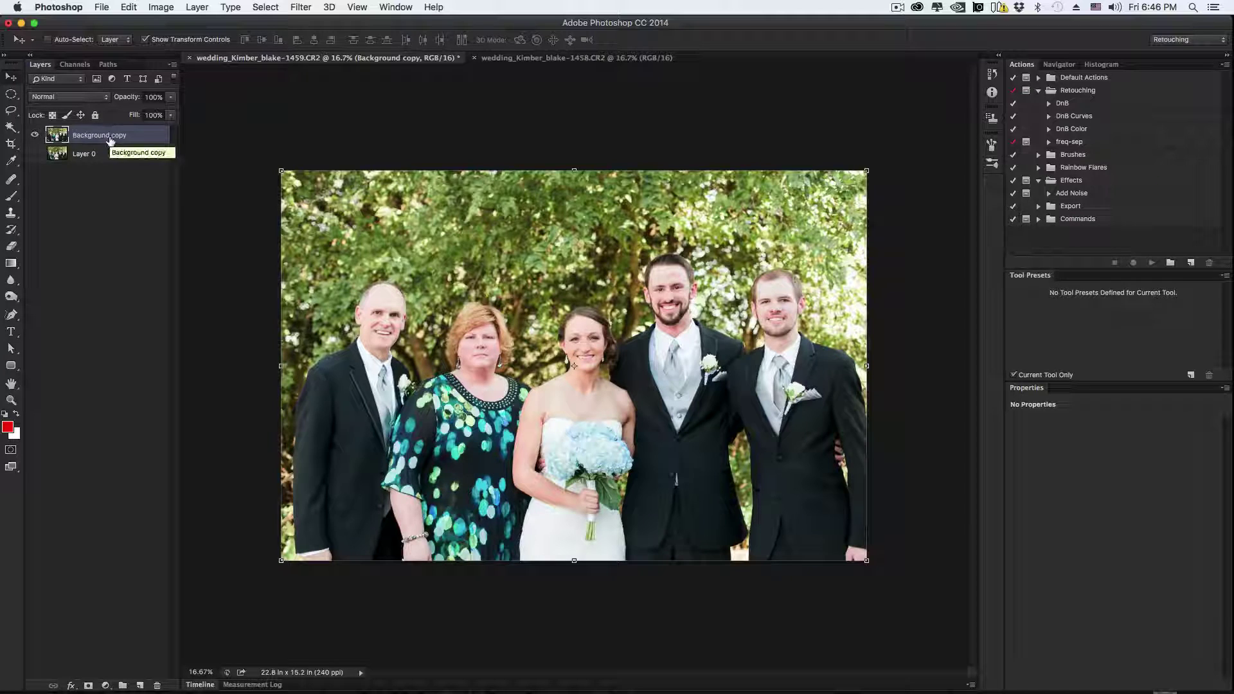
left_click_drag(116, 143, 118, 165)
left_click(55, 136)
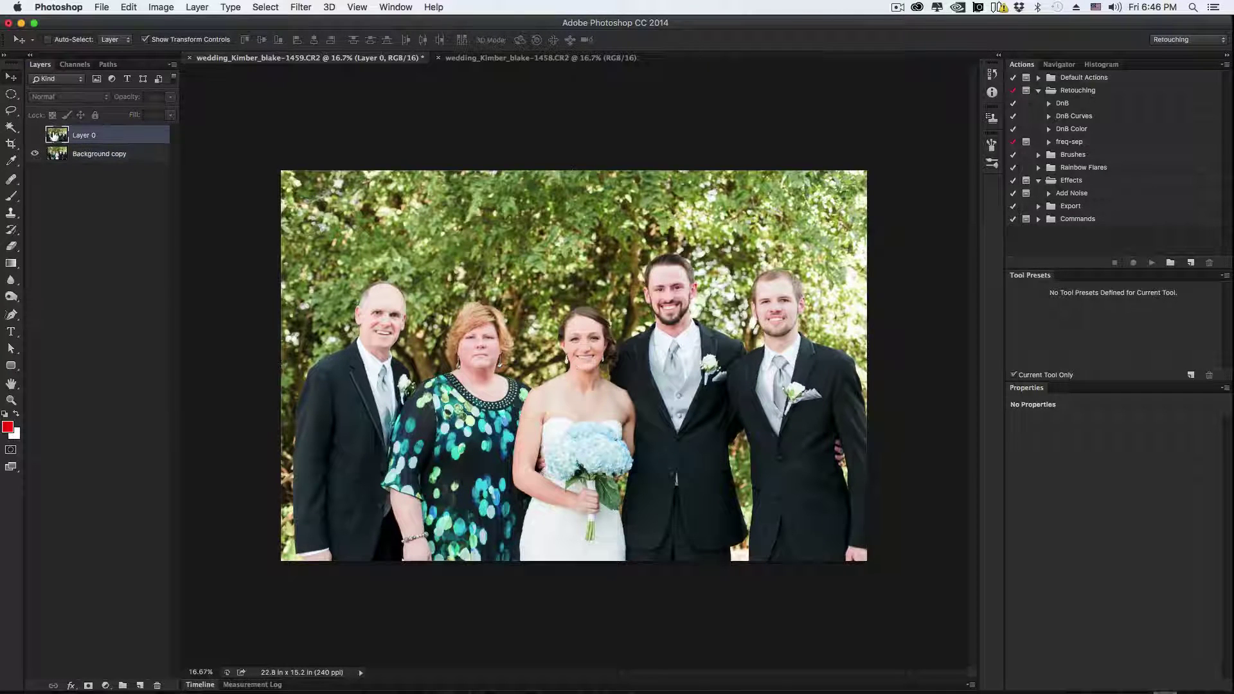
left_click(36, 136)
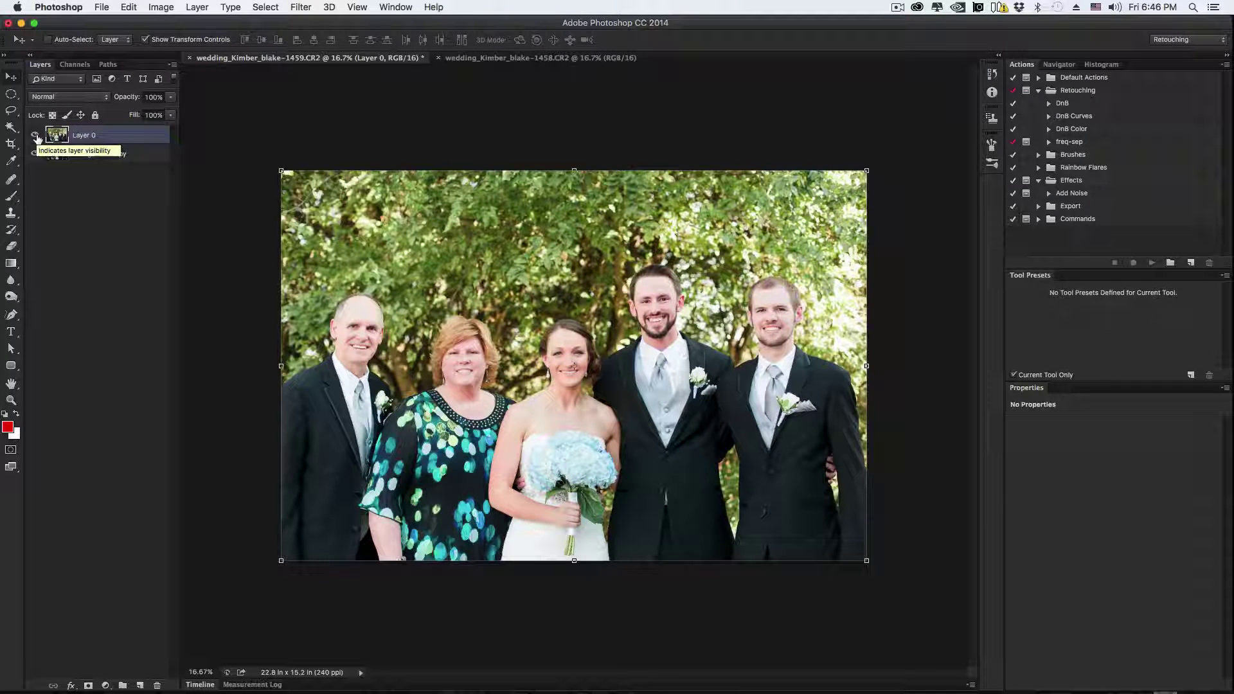
left_click(36, 137)
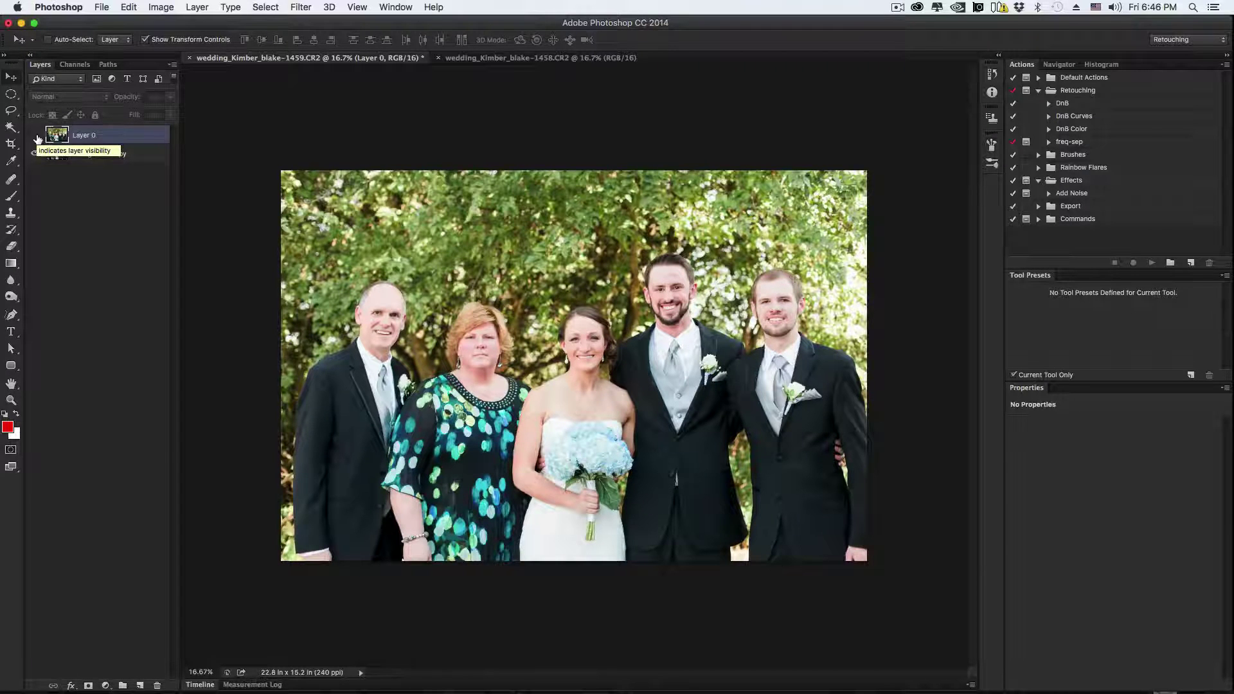
left_click(35, 135)
left_click(121, 155, "shift")
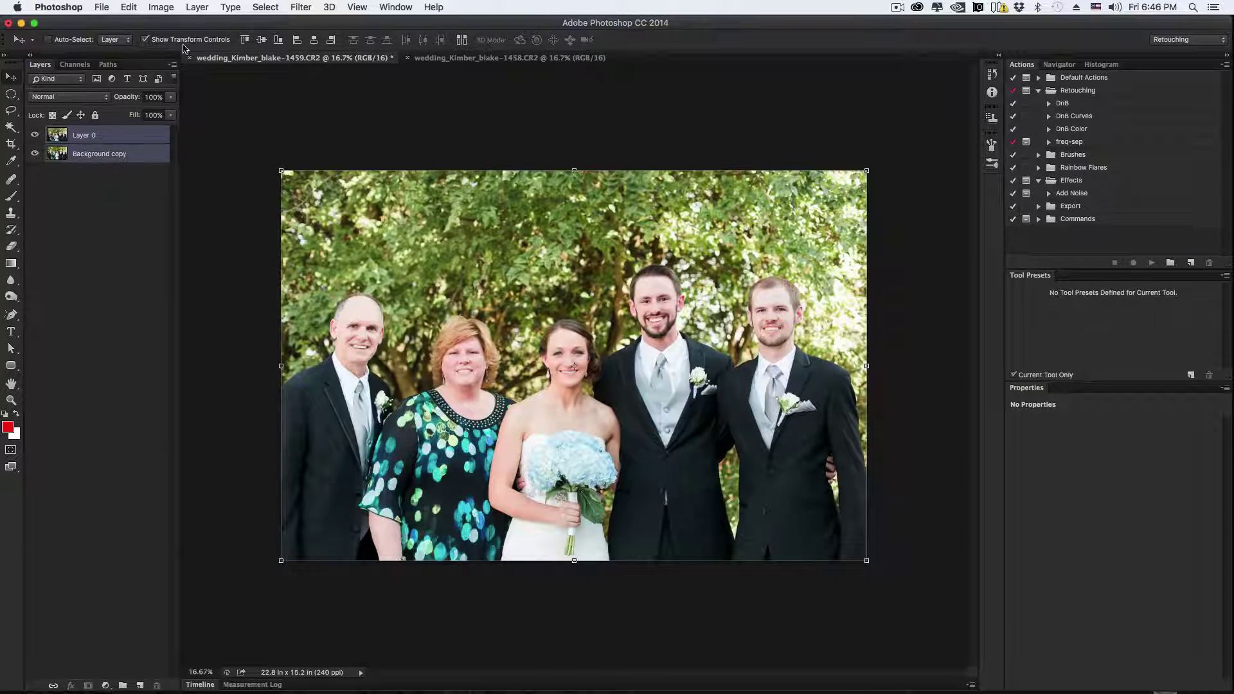
Run Edit > Auto-Align Layers with Auto projection on both layers, then deselect them.
left_click(161, 7)
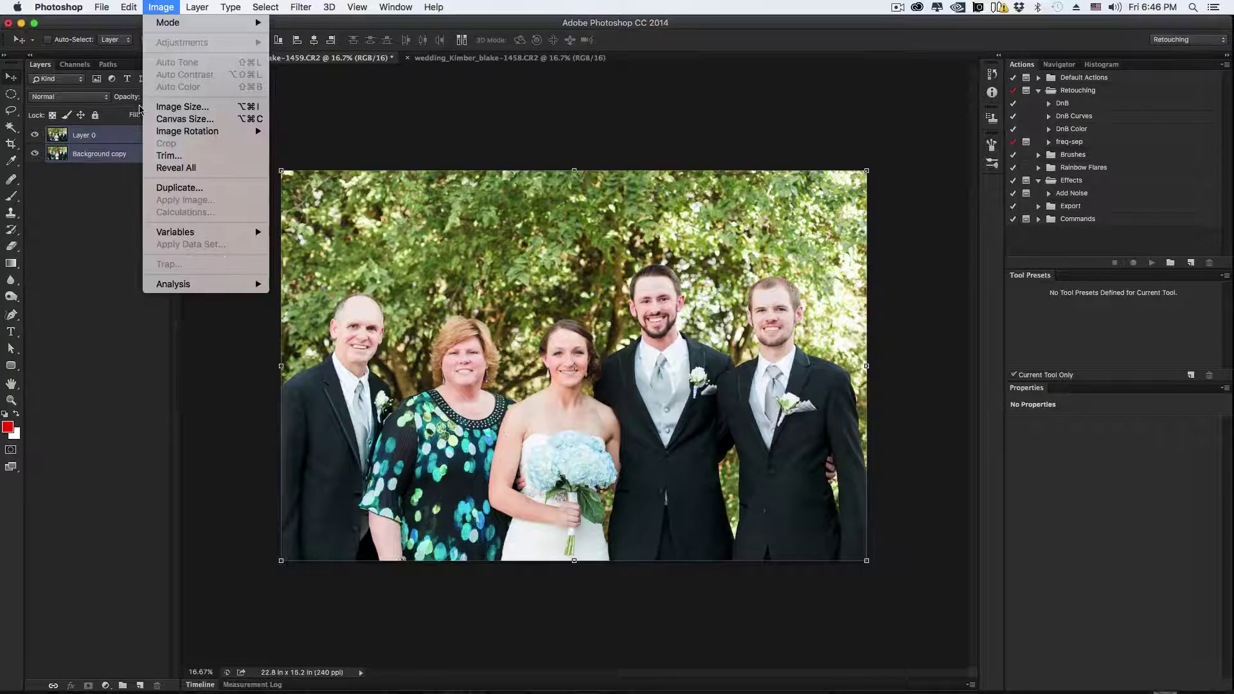
mouse_move(135, 7)
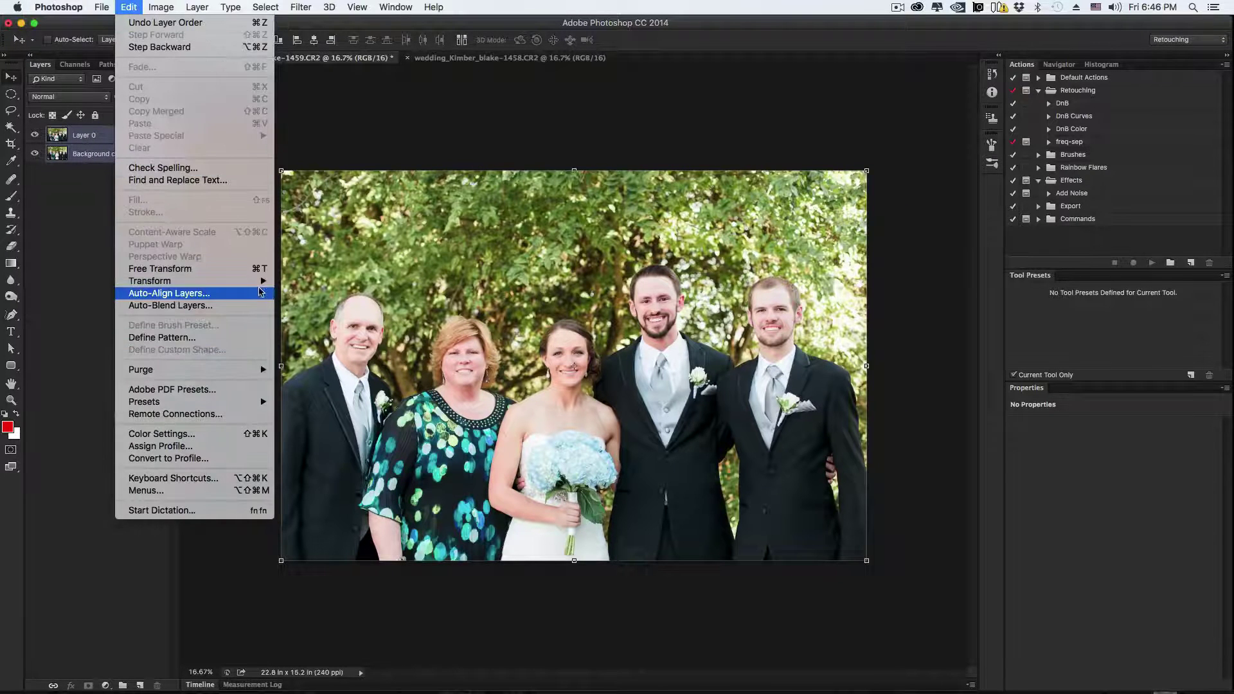
left_click(259, 292)
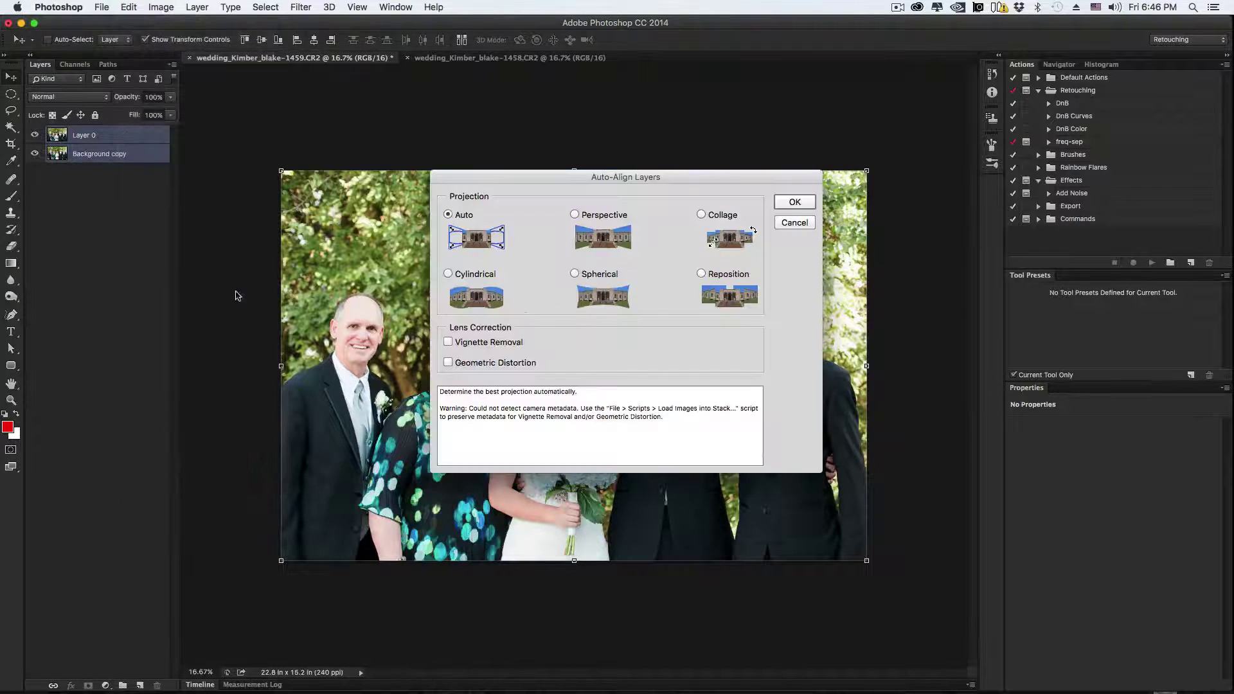
left_click(795, 202)
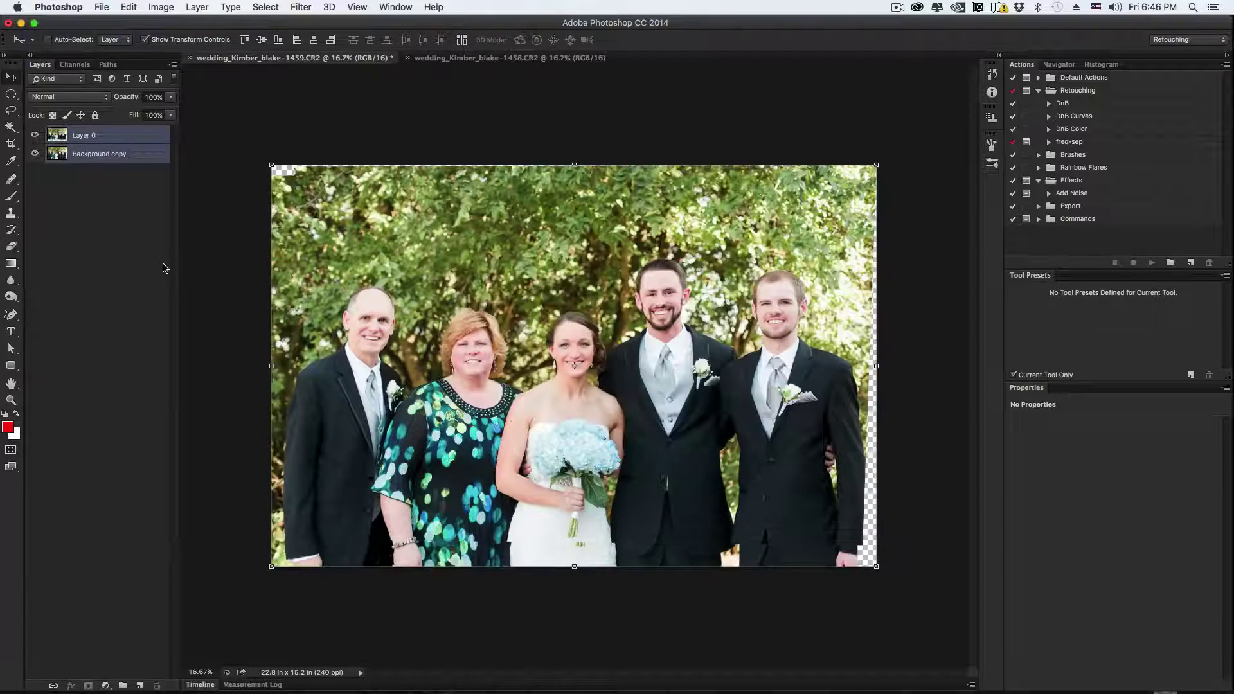
left_click(129, 240)
Flick Layer 0 off and on repeatedly to check the alignment against Background copy.
left_click(35, 135)
left_click(36, 135)
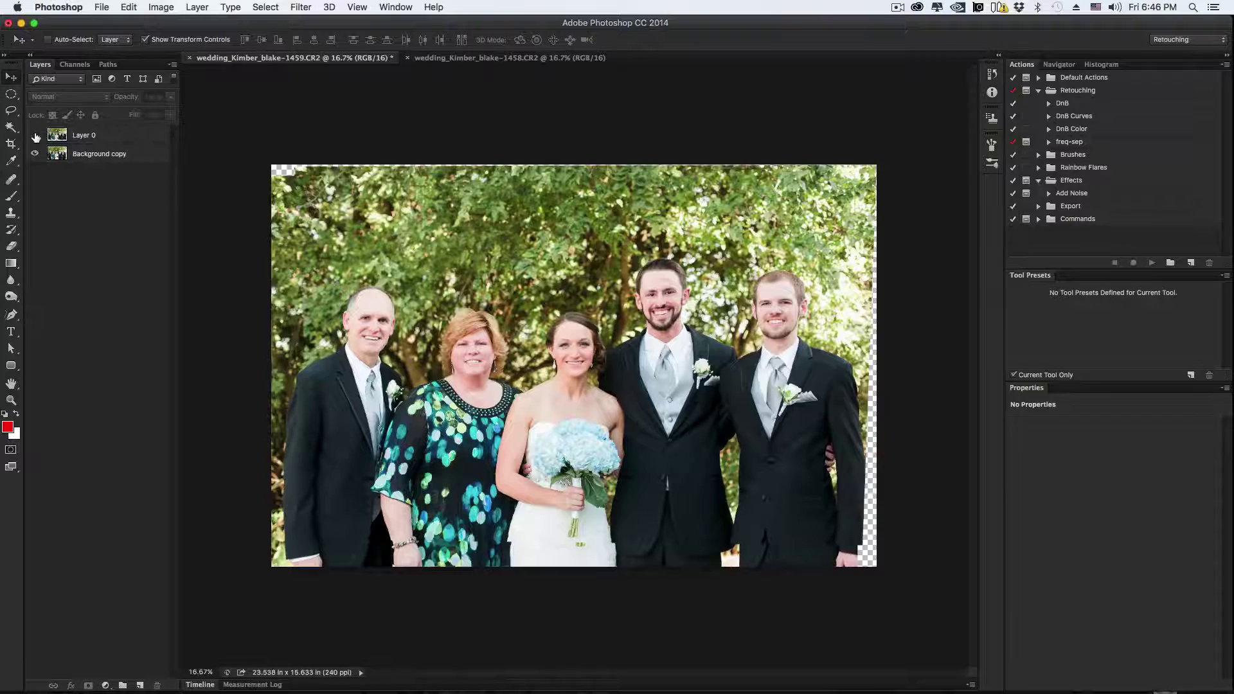
left_click(35, 135)
left_click(36, 135)
left_click(35, 135)
left_click(35, 135)
left_click(35, 135)
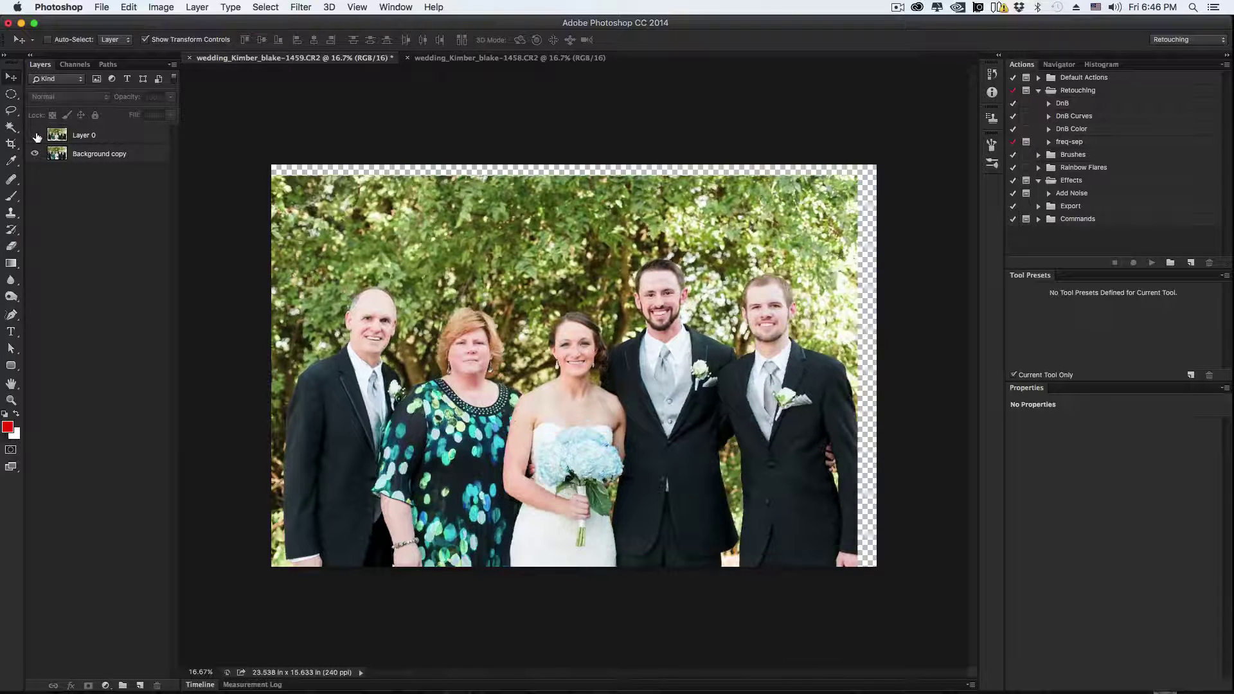
left_click(36, 135)
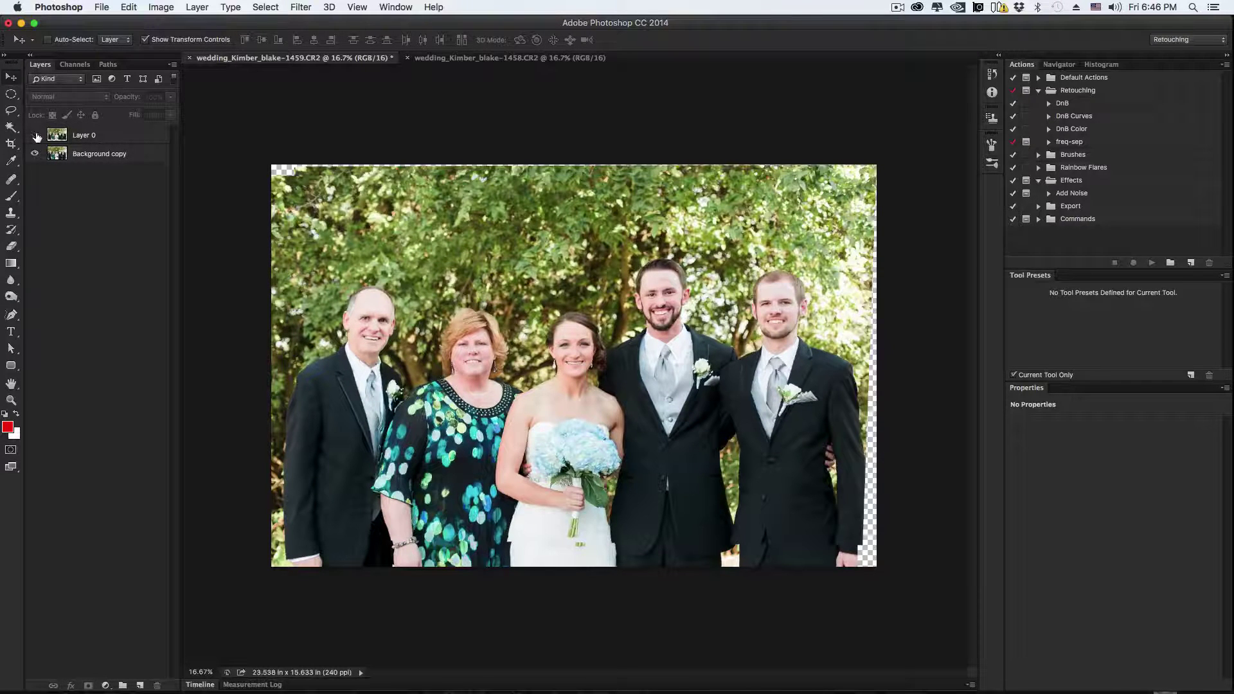
left_click(36, 135)
left_click(36, 135)
left_click(35, 135)
left_click(35, 135)
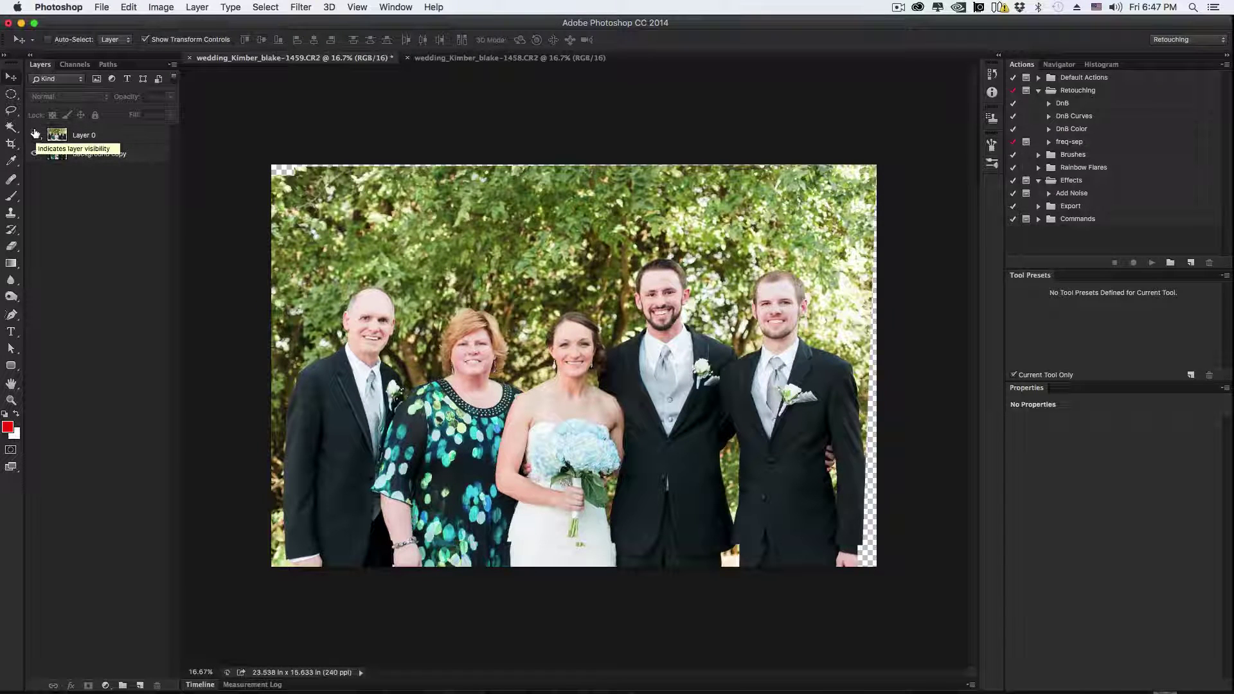
left_click(36, 135)
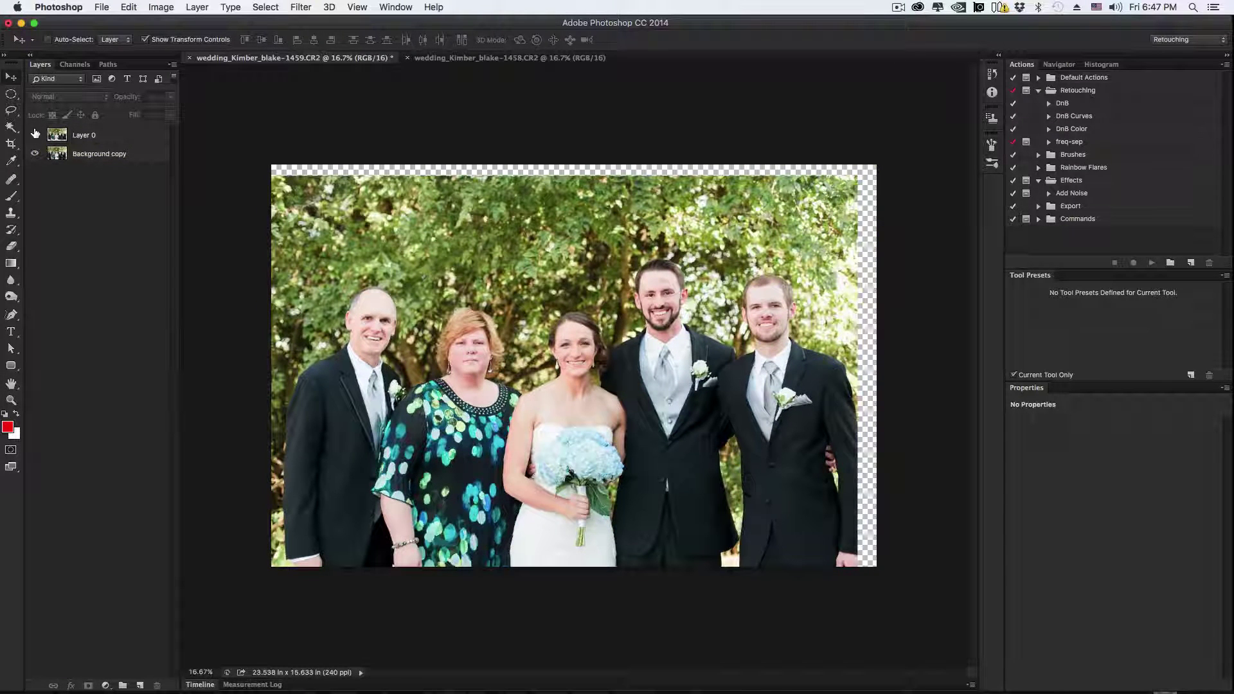
left_click(35, 135)
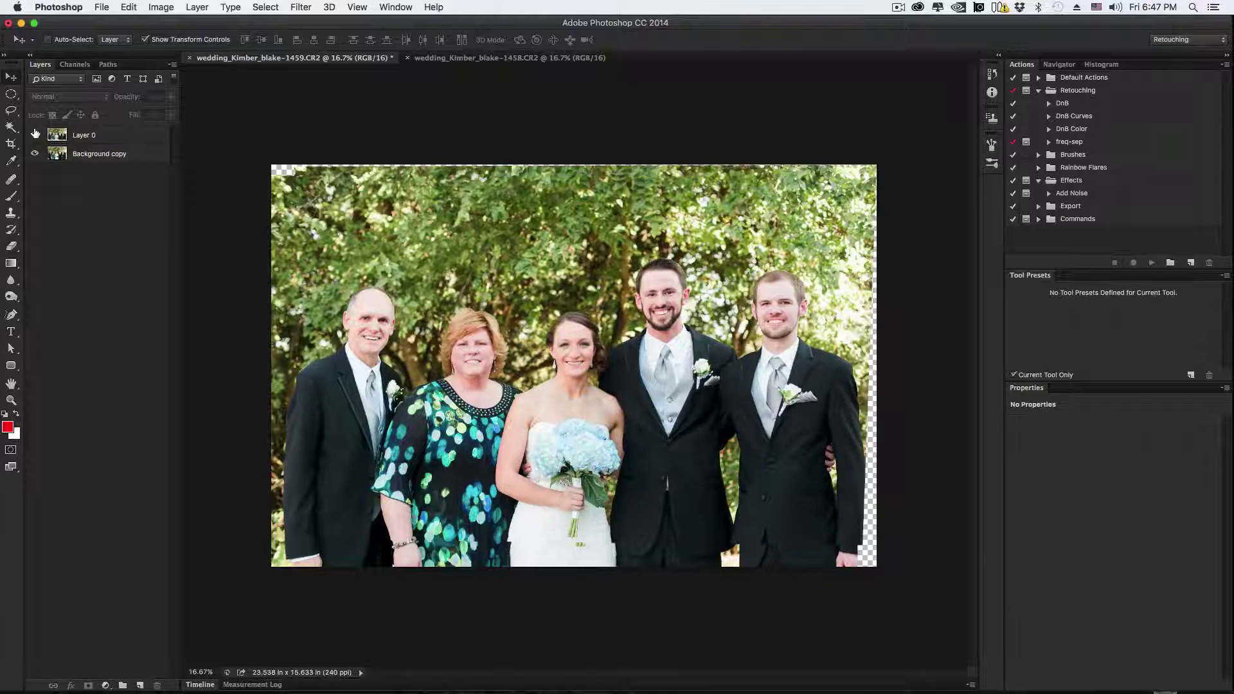
left_click(35, 135)
left_click(36, 135)
Select Layer 0 and toggle it repeatedly to confirm it lines up over Background copy.
left_click(103, 136)
left_click(35, 136)
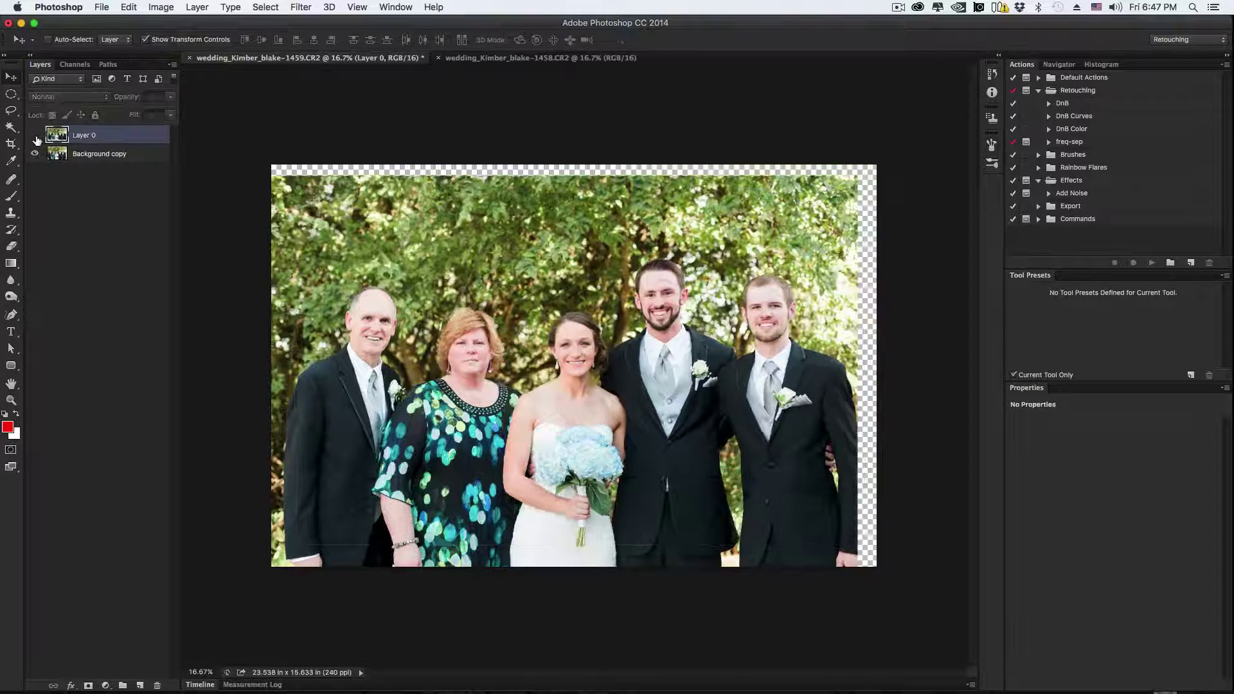
left_click(35, 136)
left_click(35, 136)
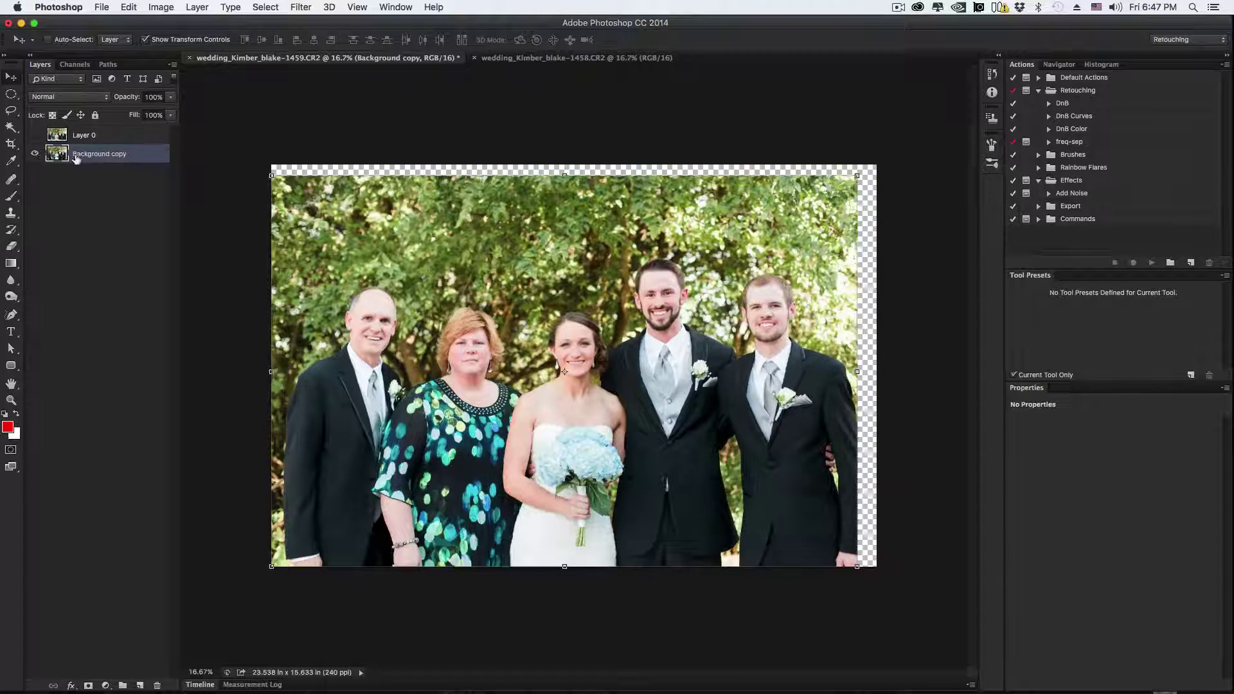
left_click(36, 136)
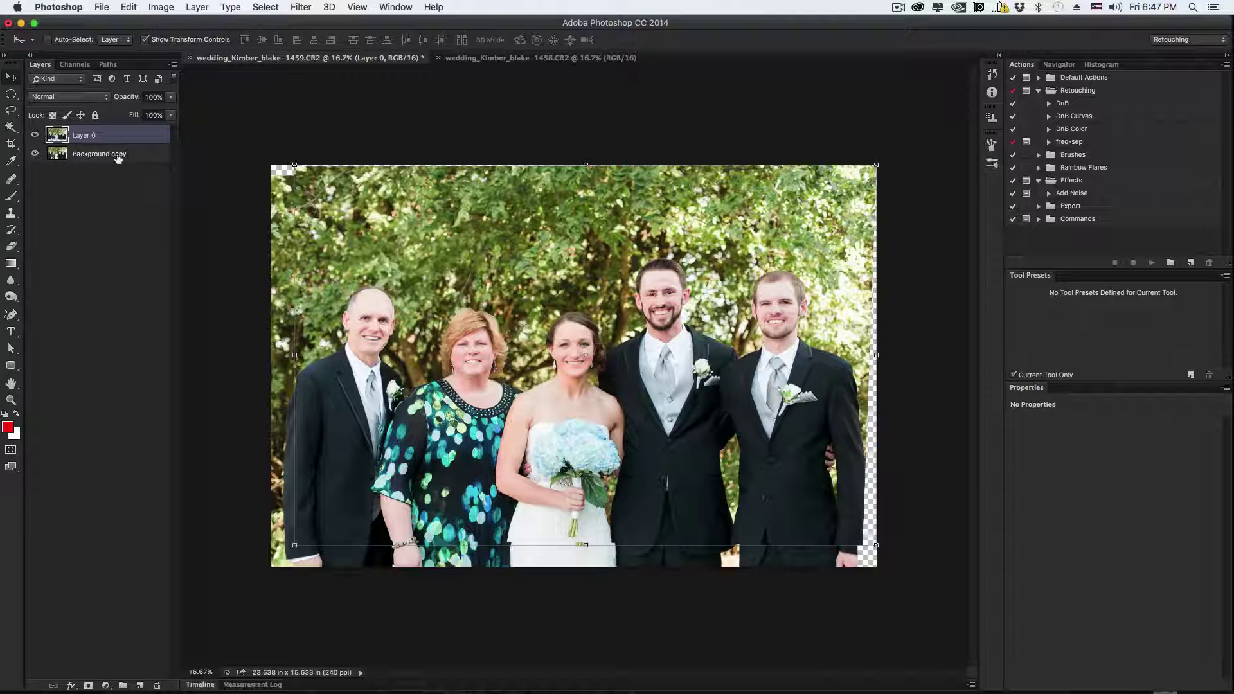
left_click(36, 135)
left_click(36, 136)
left_click(35, 135)
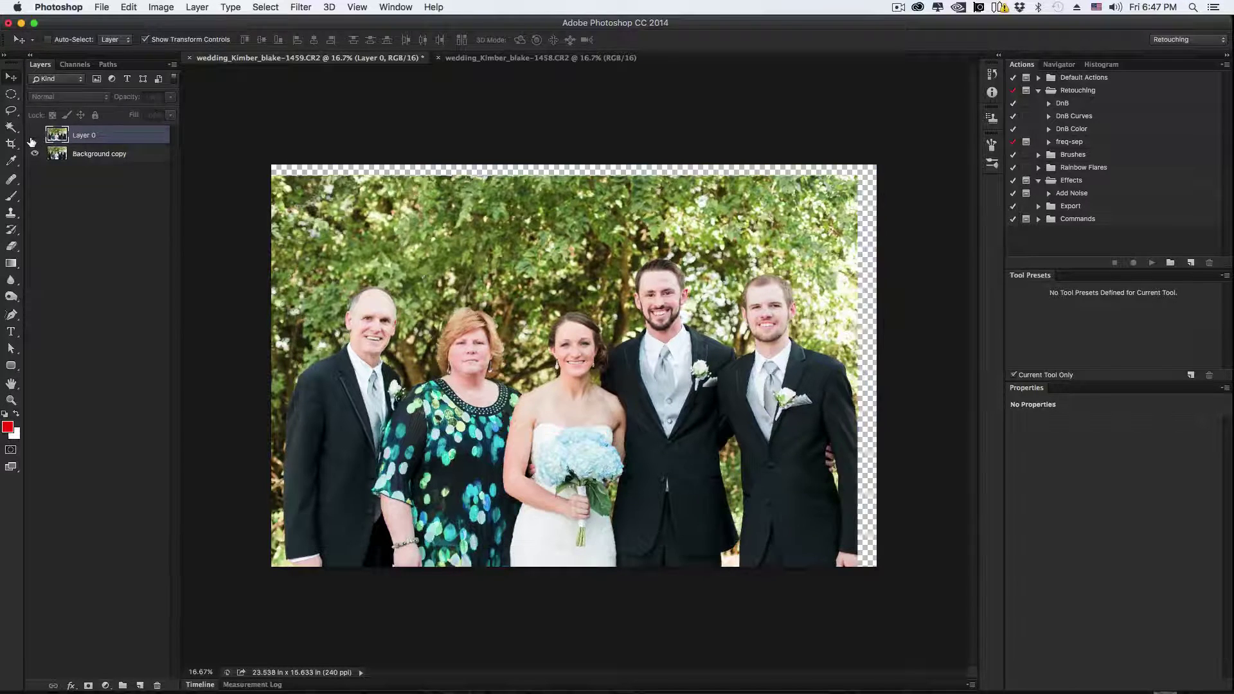
left_click(34, 136)
left_click(33, 138)
left_click(34, 137)
left_click(34, 136)
left_click(34, 136)
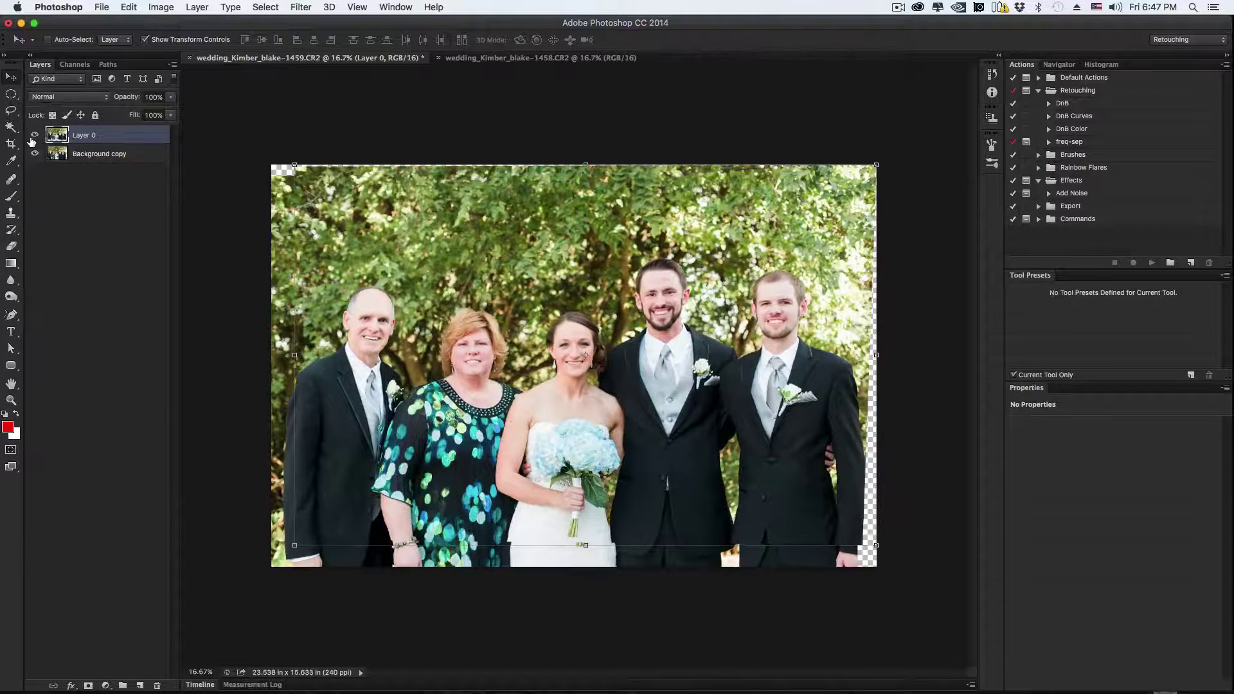
Add a layer mask to Layer 0, invert it twice to end fully black, and zoom in on the bride.
left_click(88, 686, "alt")
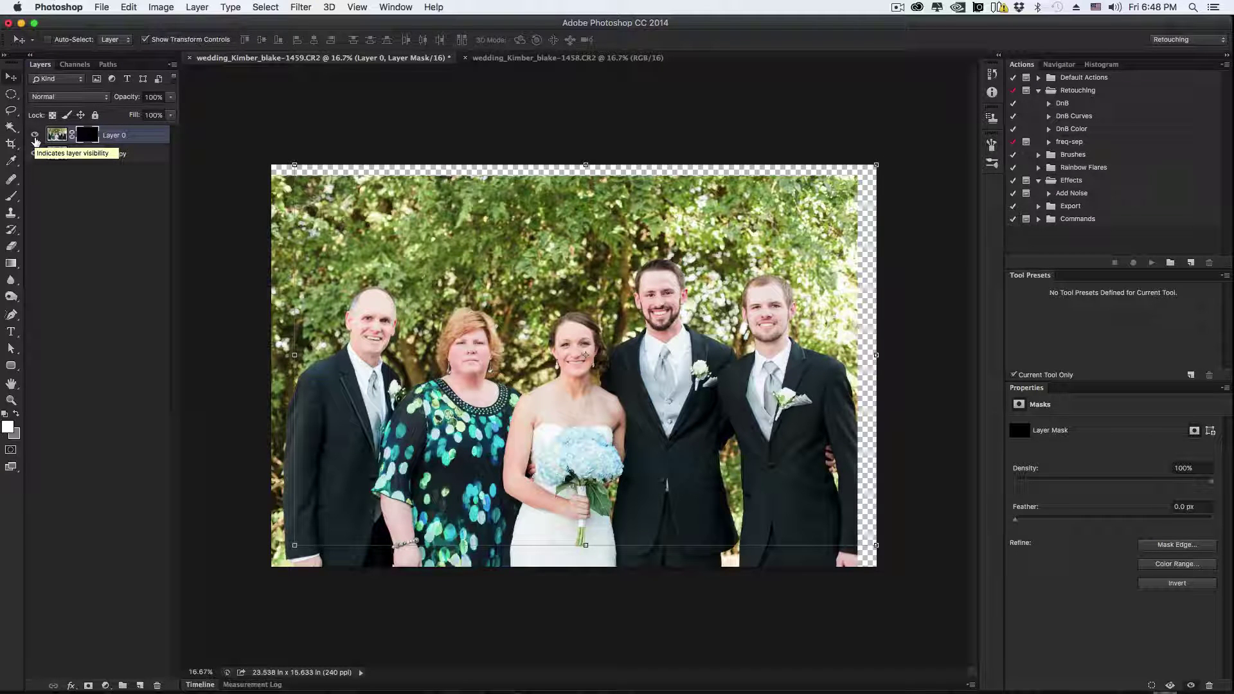
key("ctrl+i")
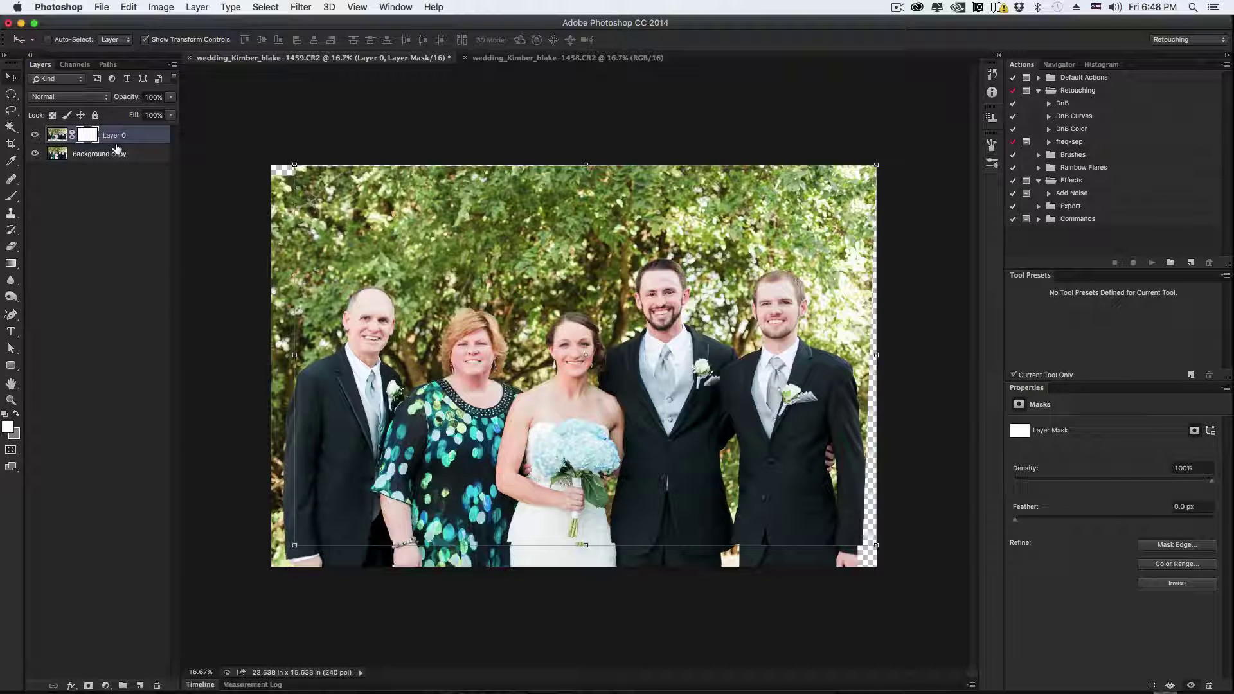
key("super+i")
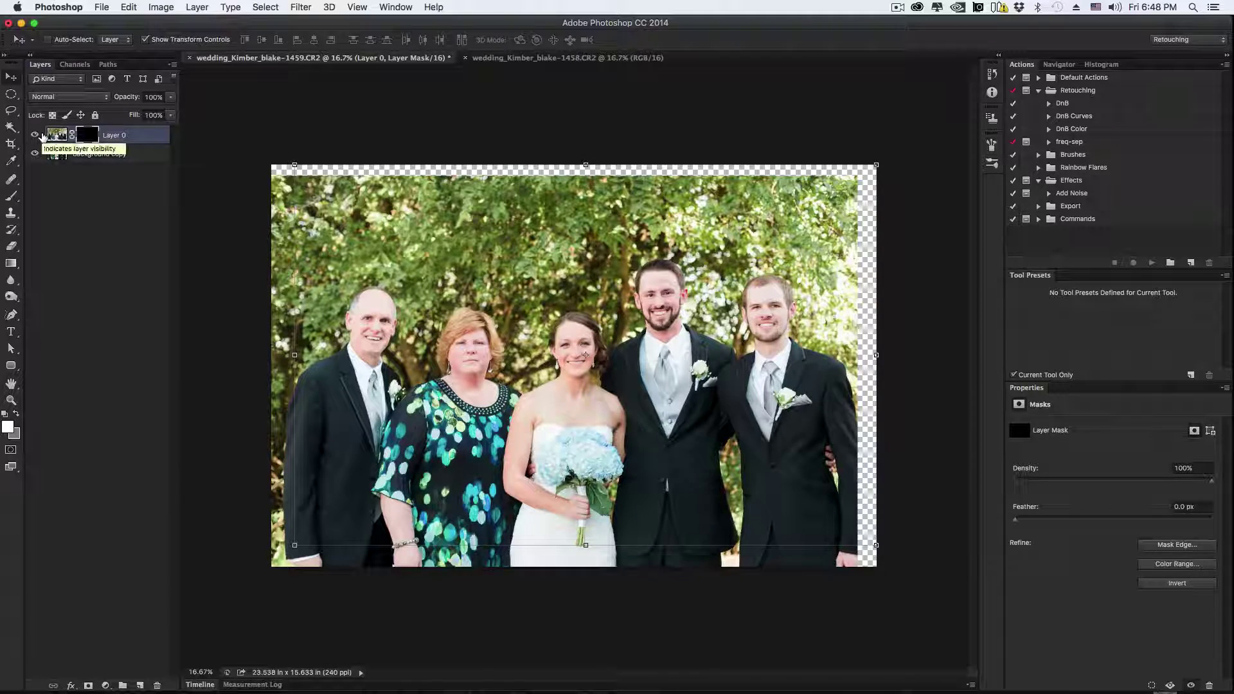
key("super+plus")
key("super+plus")
key("super+plus")
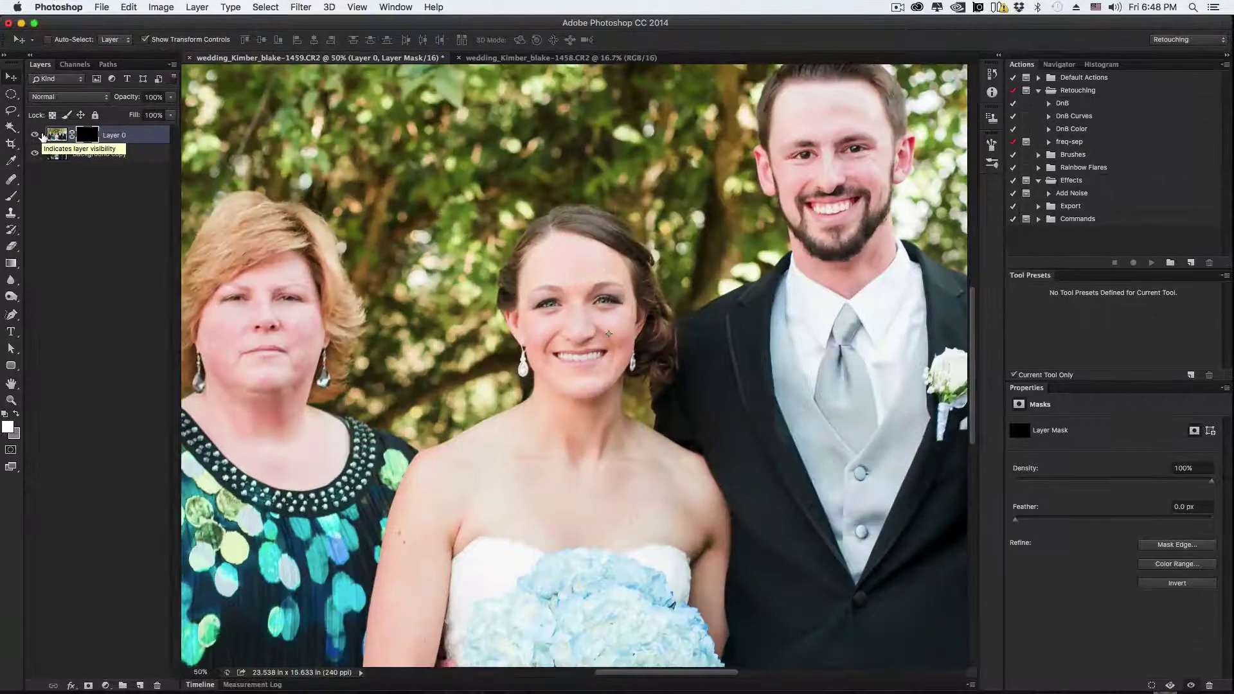
Pick the Brush at about 461 px and paint the mother's smiling face in from Layer 0.
scroll(486, 432, "left", 5)
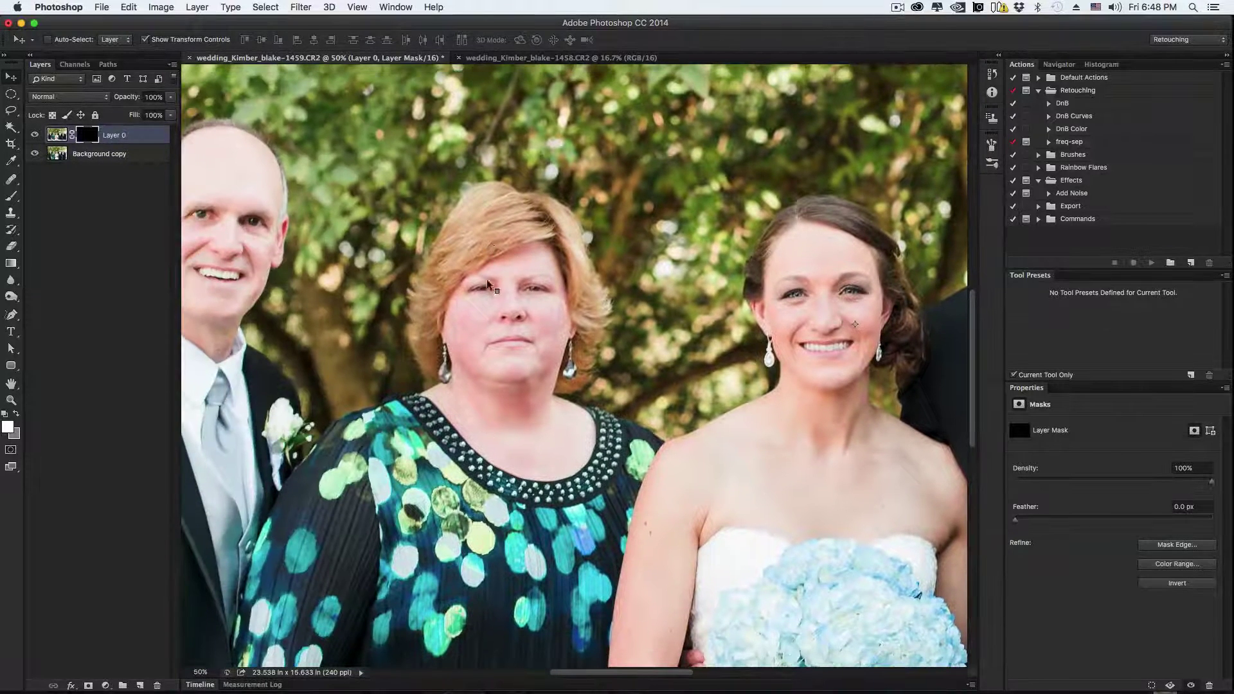
left_click(11, 196)
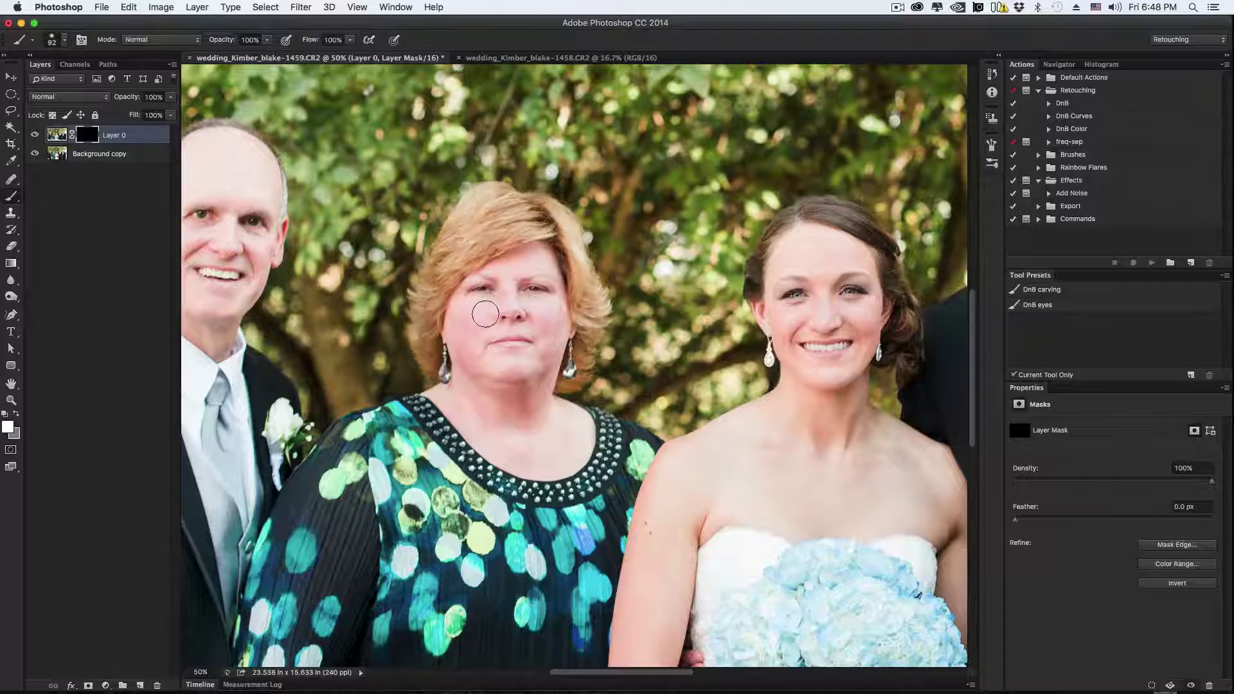
left_click_drag(479, 294, 521, 295)
key("super+minus")
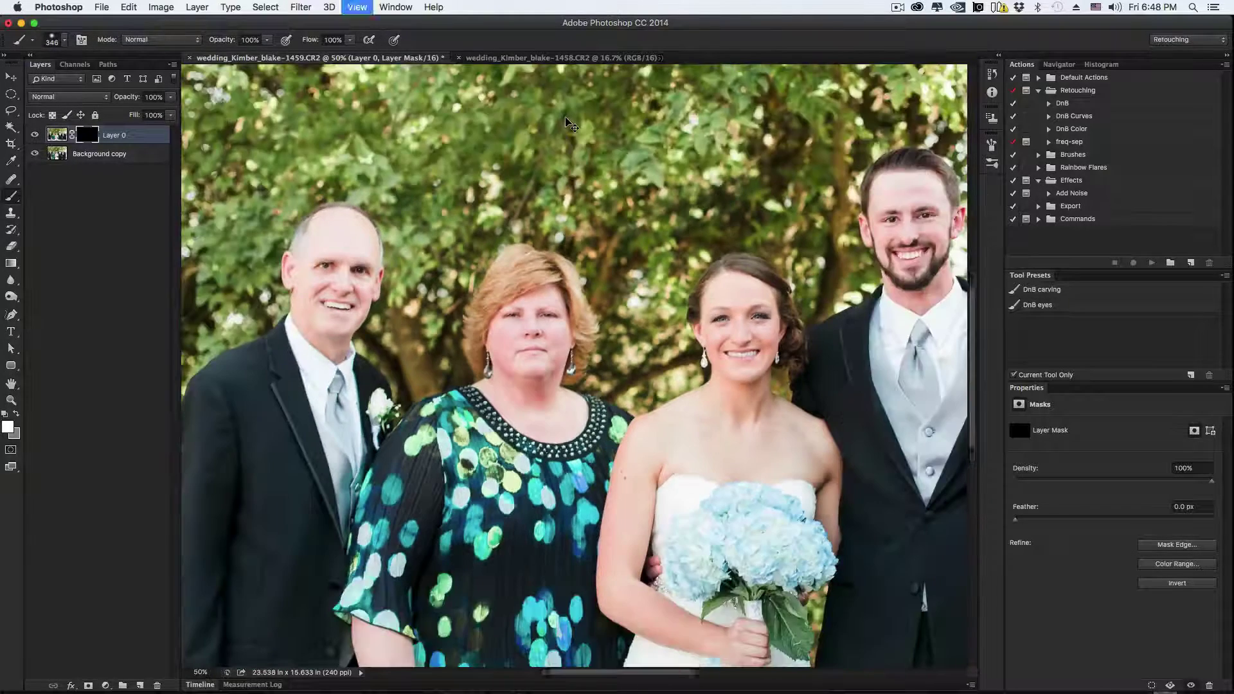
key("super+minus")
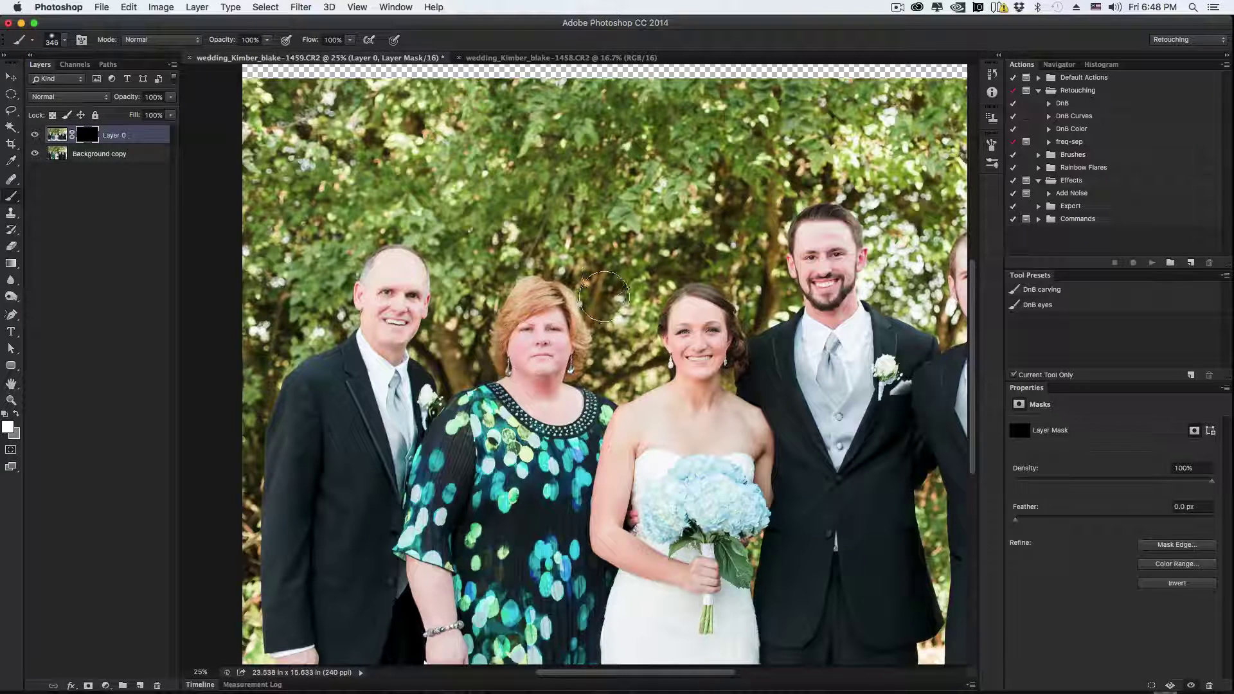
mouse_move(520, 301)
left_mouse_down()
mouse_move(543, 273)
mouse_move(545, 304)
left_mouse_up()
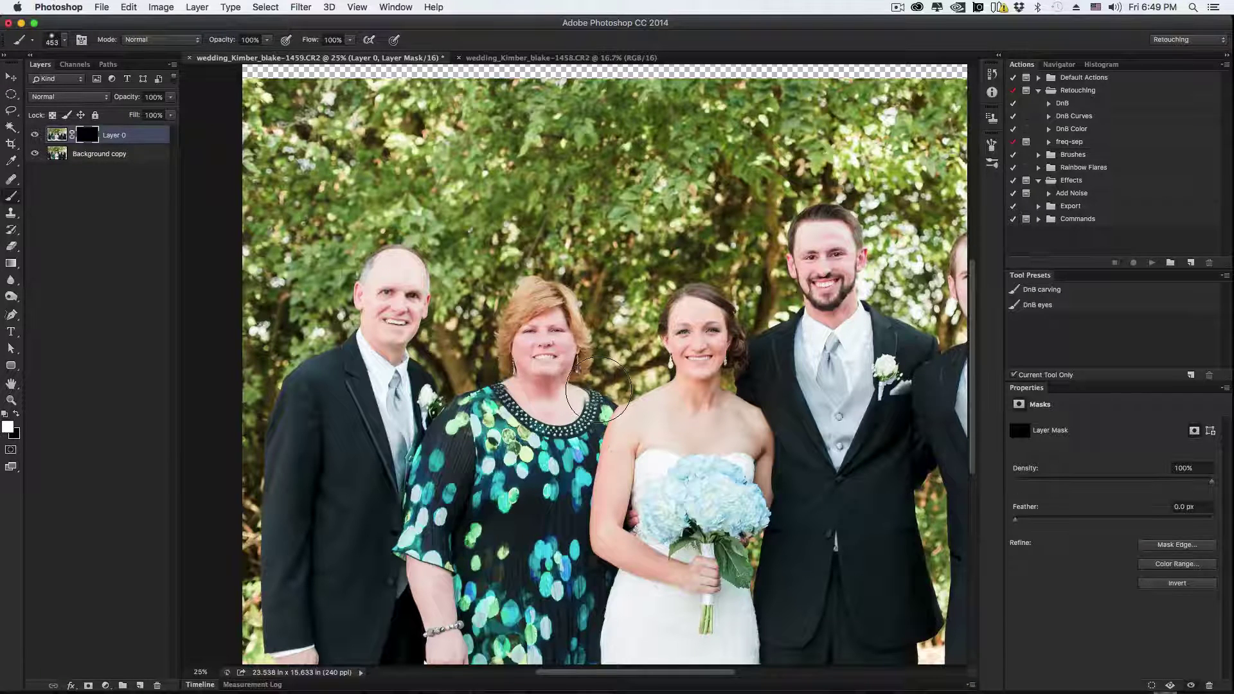
mouse_move(604, 384)
left_mouse_down()
mouse_move(561, 311)
mouse_move(522, 332)
mouse_move(515, 304)
mouse_move(554, 292)
mouse_move(593, 352)
left_mouse_up()
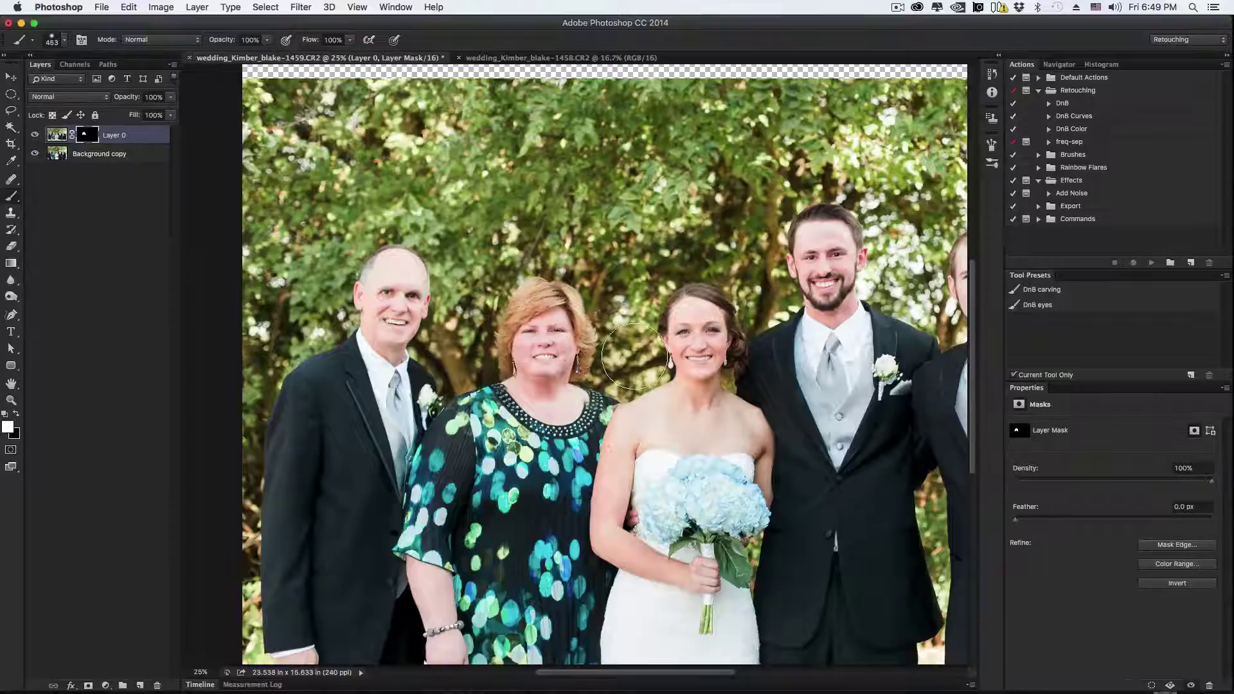
Zoom to 100% on the mother, shrink the brush to about 143 px, and tidy the neckline and shoulder.
key("super+plus")
key("super+plus")
key("super+plus")
key("super+plus")
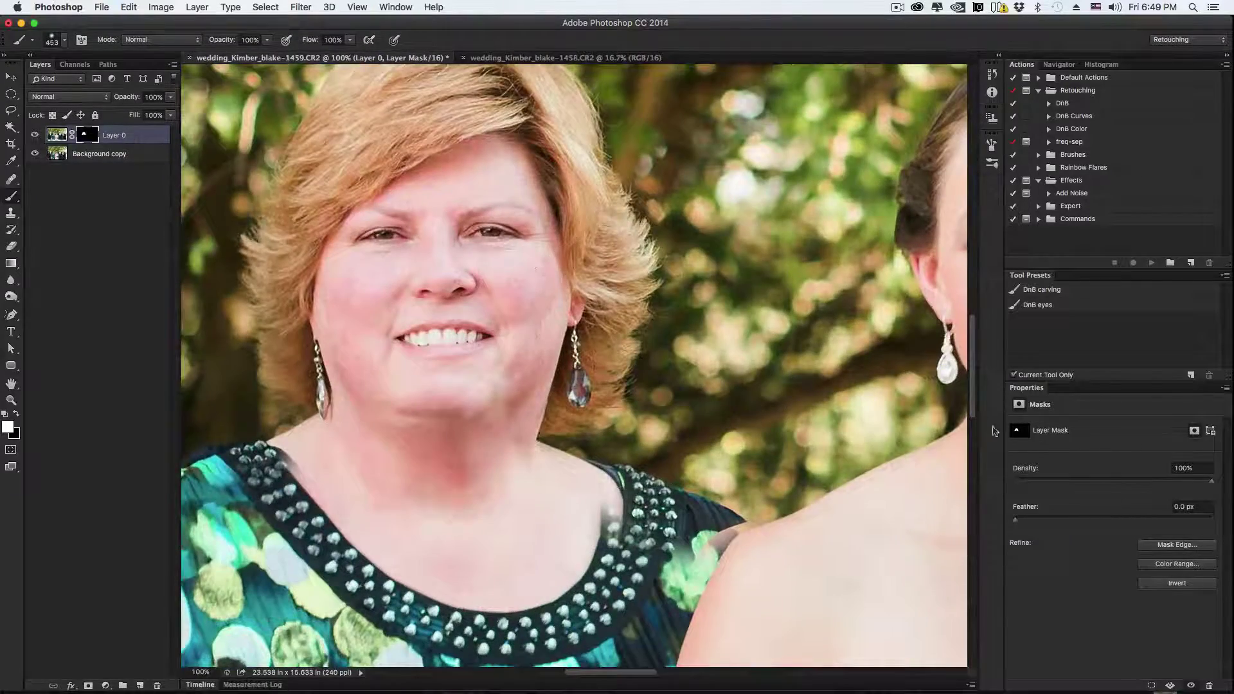
scroll(635, 361, "down", 5)
scroll(635, 361, "right", 3)
left_click_drag(728, 252, 676, 251)
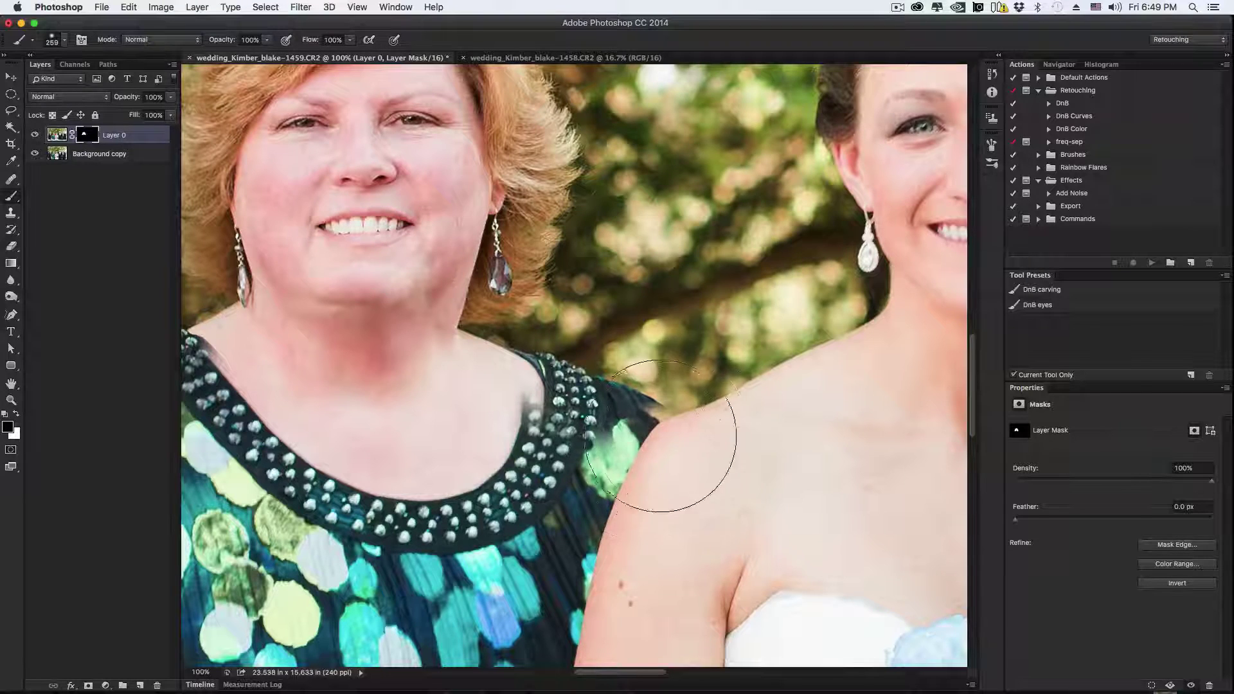
right_click(683, 369)
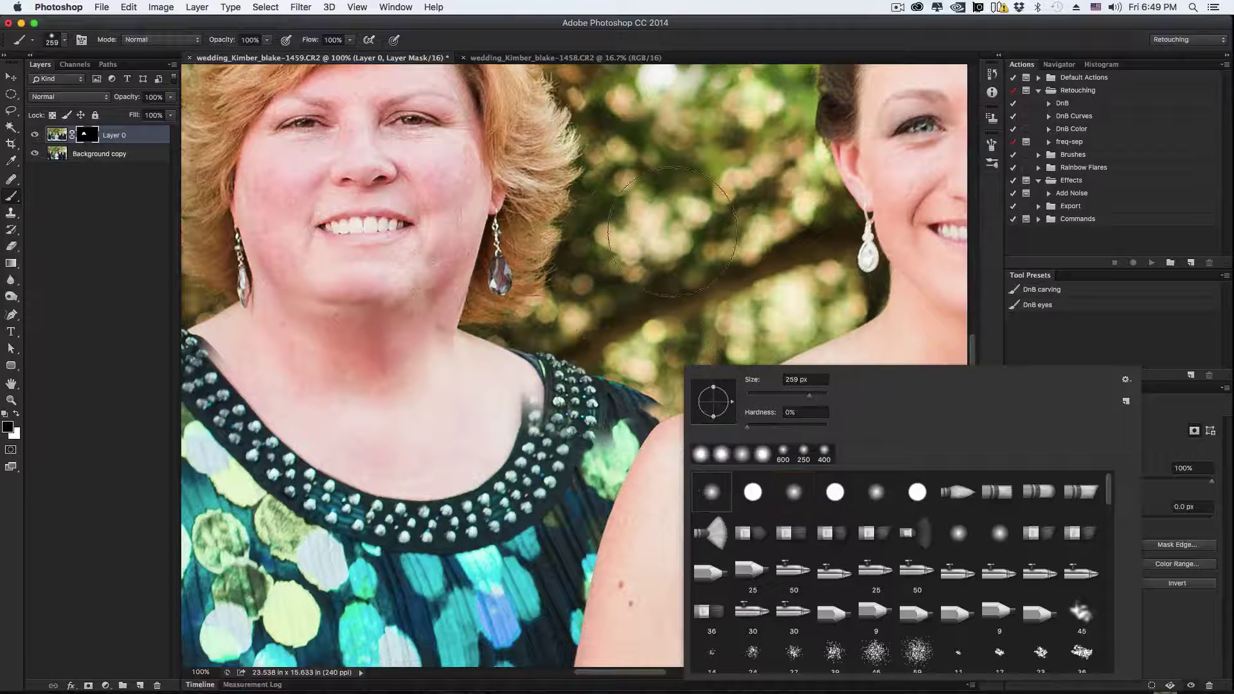
key("Return")
left_click_drag(715, 260, 676, 260)
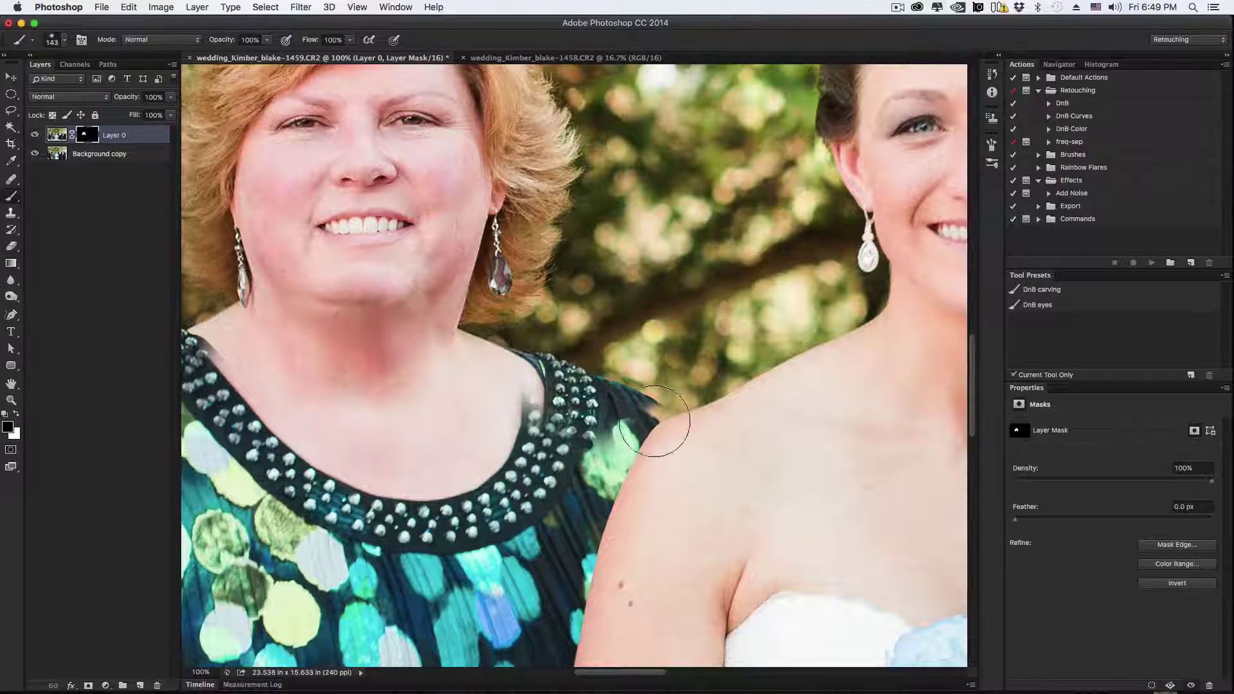
mouse_move(561, 326)
left_mouse_down()
mouse_move(550, 376)
mouse_move(560, 386)
mouse_move(527, 360)
mouse_move(554, 365)
mouse_move(594, 308)
mouse_move(581, 312)
left_mouse_up()
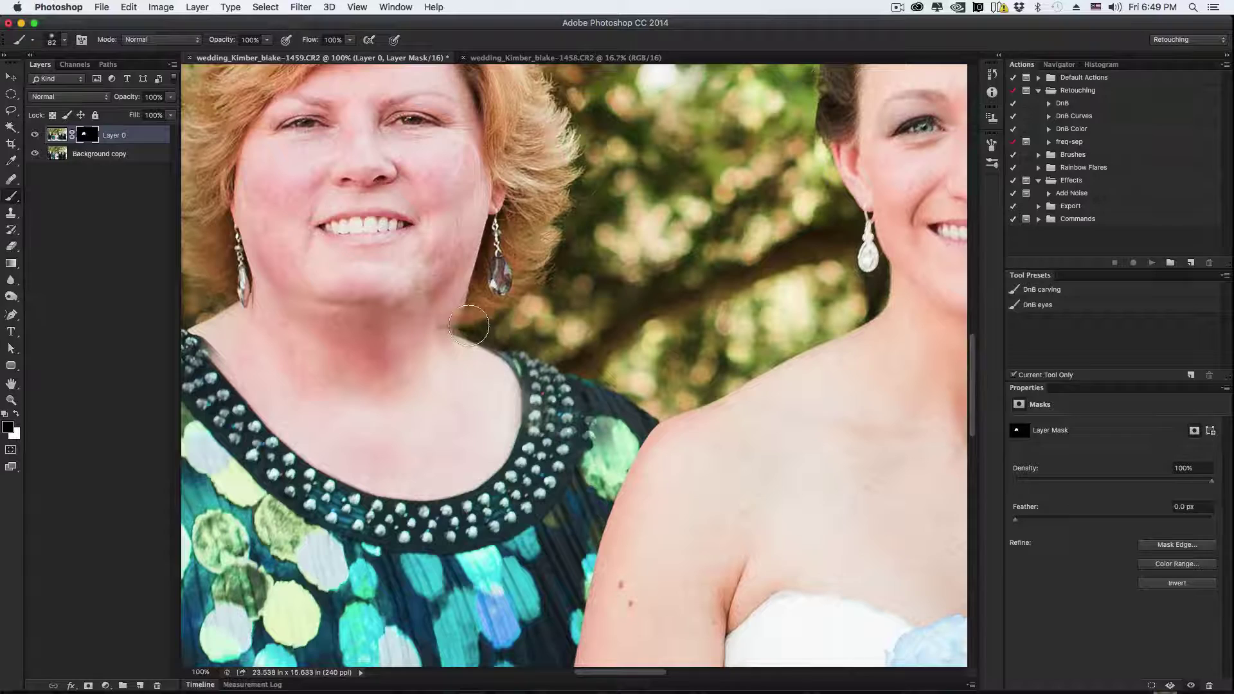
Paint white with a ~140 px brush to reveal the other shot's eyes, nose, mouth, neck and necklace.
left_click_drag(427, 297, 450, 299)
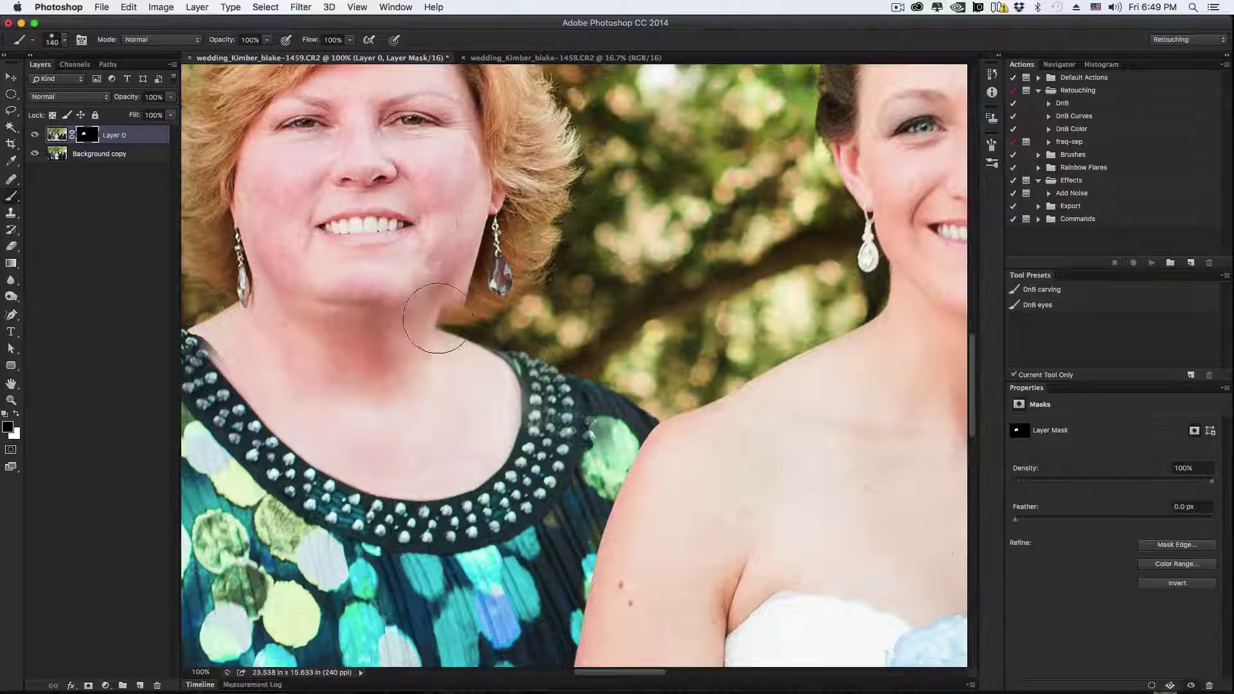
key("x")
left_click_drag(557, 297, 603, 441)
mouse_move(392, 286)
left_mouse_down()
mouse_move(399, 276)
mouse_move(399, 309)
mouse_move(367, 215)
mouse_move(358, 254)
mouse_move(399, 276)
mouse_move(401, 450)
left_mouse_up()
left_click_drag(402, 501, 624, 440)
mouse_move(488, 489)
left_mouse_down()
mouse_move(463, 489)
mouse_move(507, 462)
mouse_move(689, 573)
mouse_move(752, 588)
mouse_move(722, 559)
mouse_move(763, 474)
mouse_move(814, 443)
mouse_move(589, 549)
left_mouse_up()
Switch to black and paint out the mismatched dots along the neckline.
scroll(609, 366, "down", 5)
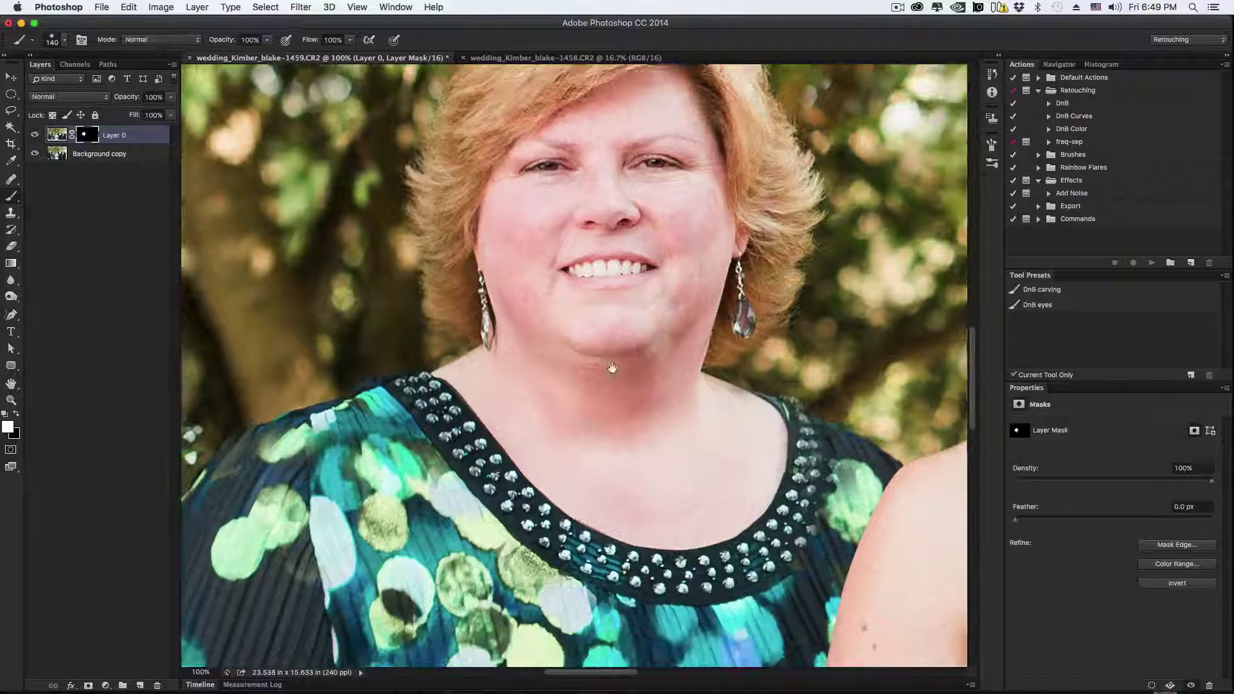
mouse_move(596, 358)
left_mouse_down()
mouse_move(604, 391)
mouse_move(565, 391)
left_mouse_up()
key("x")
mouse_move(468, 397)
left_mouse_down()
mouse_move(442, 389)
mouse_move(570, 464)
mouse_move(525, 437)
mouse_move(650, 467)
mouse_move(514, 429)
mouse_move(563, 455)
mouse_move(614, 457)
mouse_move(543, 432)
mouse_move(593, 455)
mouse_move(660, 455)
mouse_move(742, 433)
mouse_move(747, 471)
mouse_move(684, 436)
mouse_move(600, 441)
mouse_move(515, 316)
mouse_move(537, 376)
mouse_move(470, 428)
mouse_move(377, 320)
mouse_move(413, 360)
mouse_move(394, 368)
mouse_move(398, 403)
mouse_move(463, 423)
mouse_move(396, 351)
mouse_move(385, 360)
mouse_move(389, 336)
left_mouse_up()
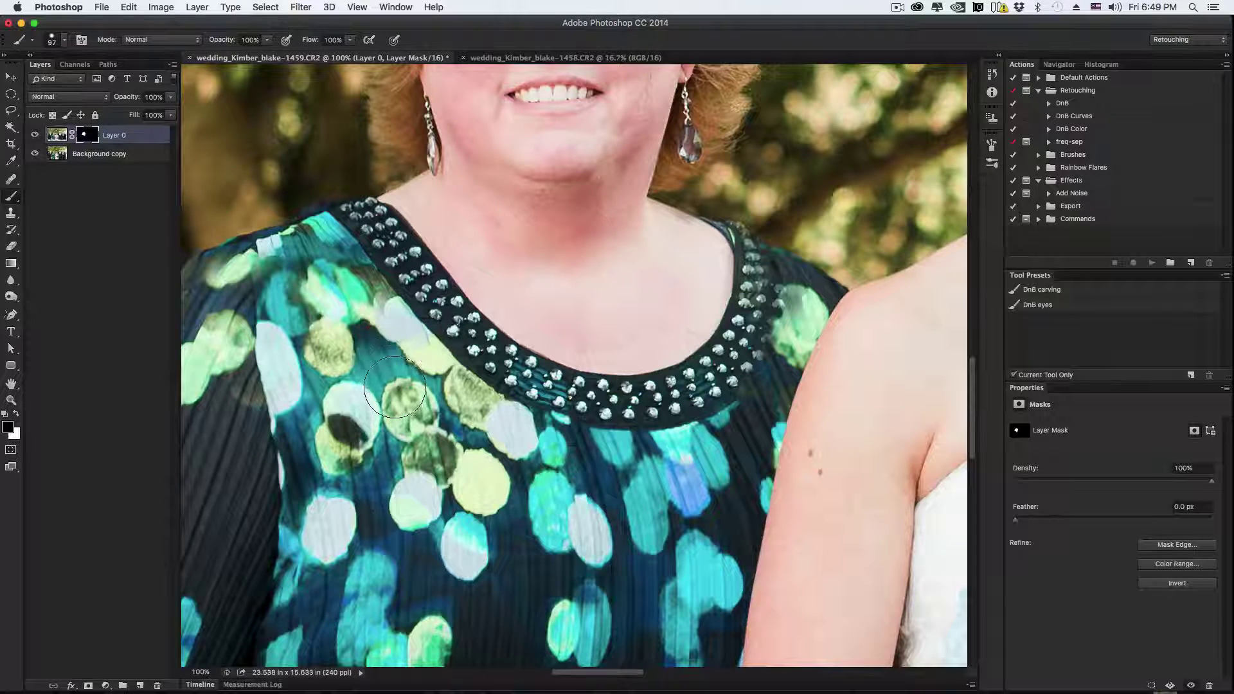
Touch up the mask on the dress pattern and shrink the brush to about 55 px for the shoulder edge.
left_click_drag(404, 385, 405, 411)
left_click_drag(443, 321, 675, 366)
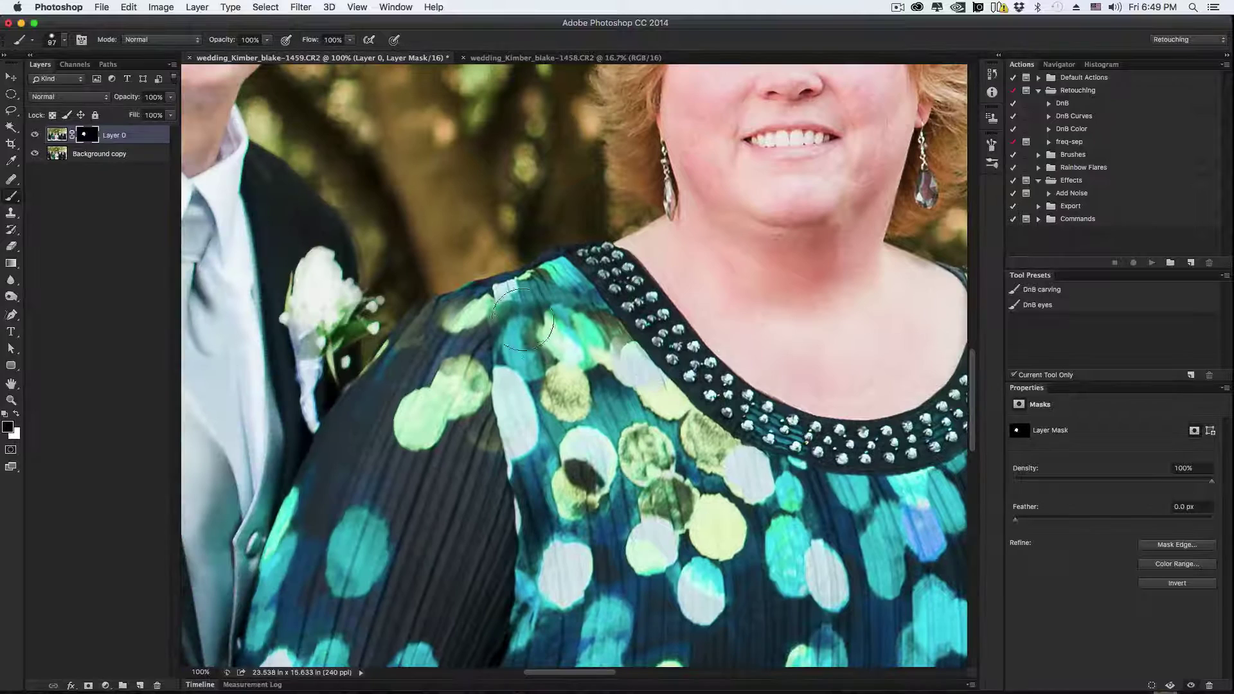
left_click_drag(522, 333, 528, 335)
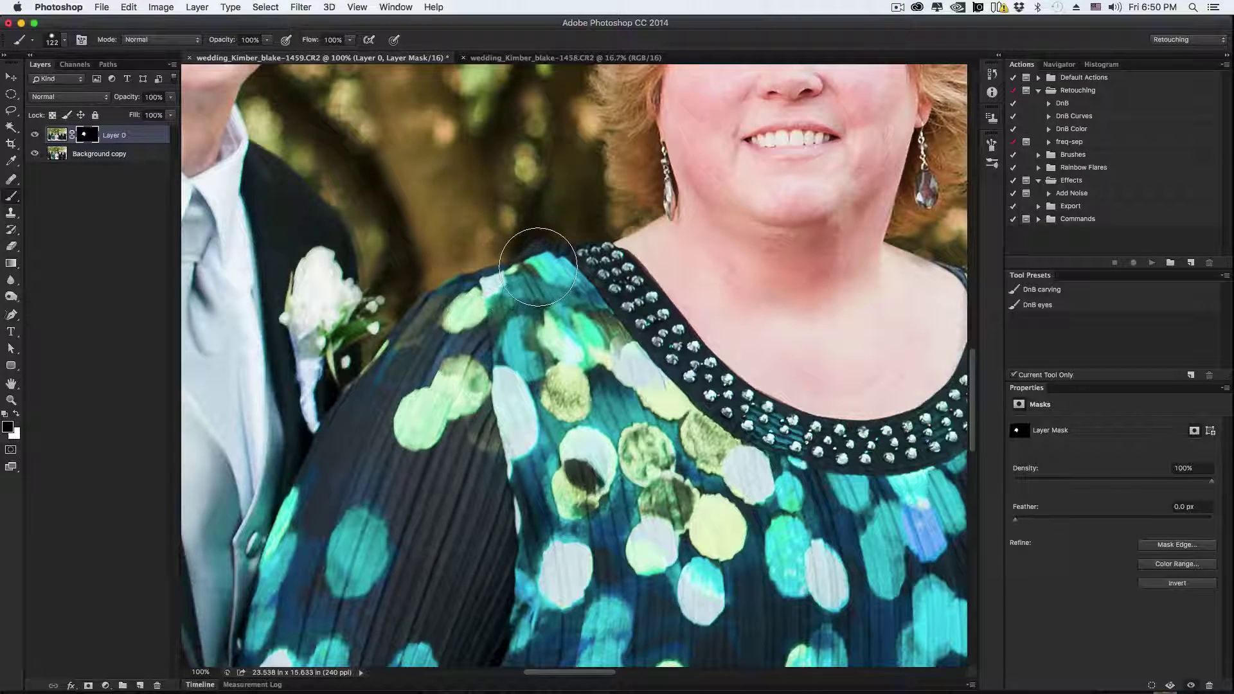
mouse_move(537, 193)
left_mouse_down()
mouse_move(540, 203)
mouse_move(514, 206)
left_mouse_up()
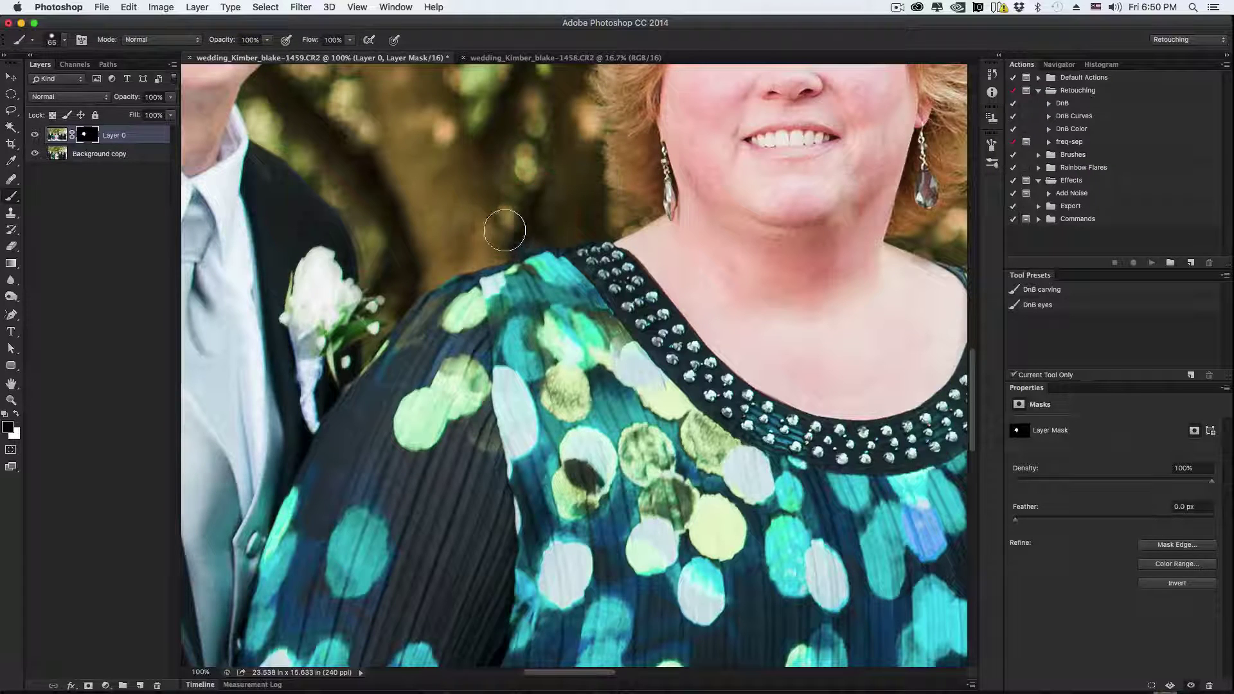
key("x")
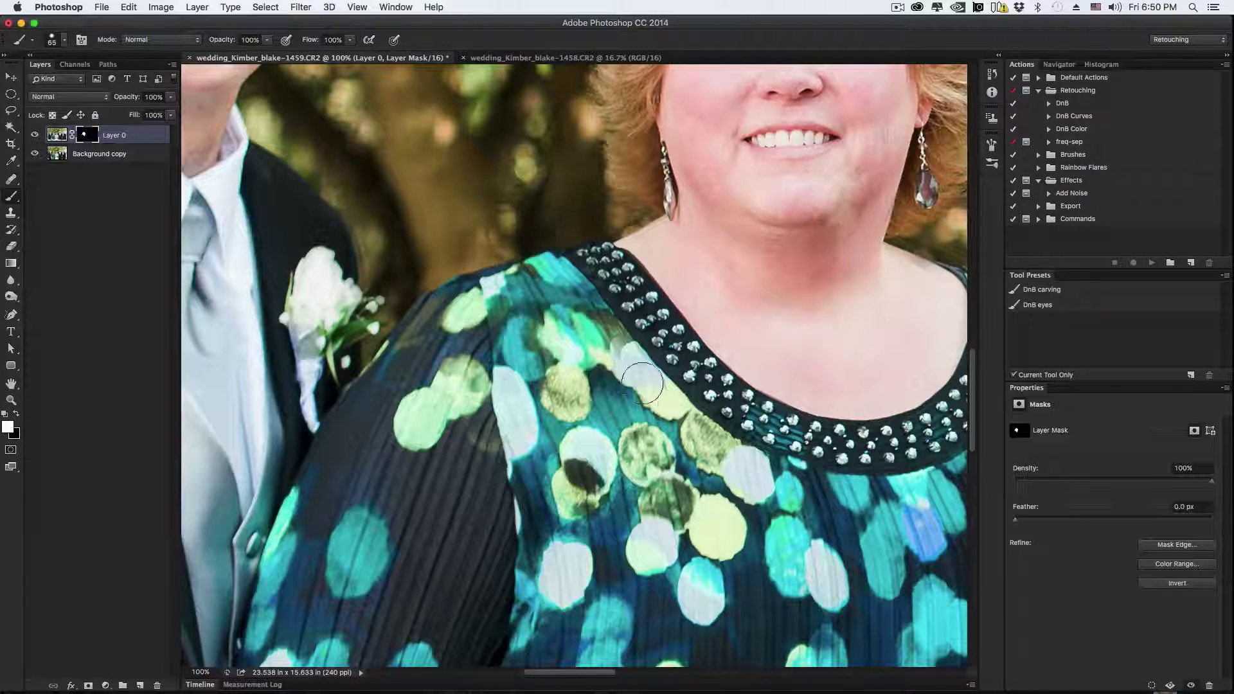
scroll(686, 446, "right", 10)
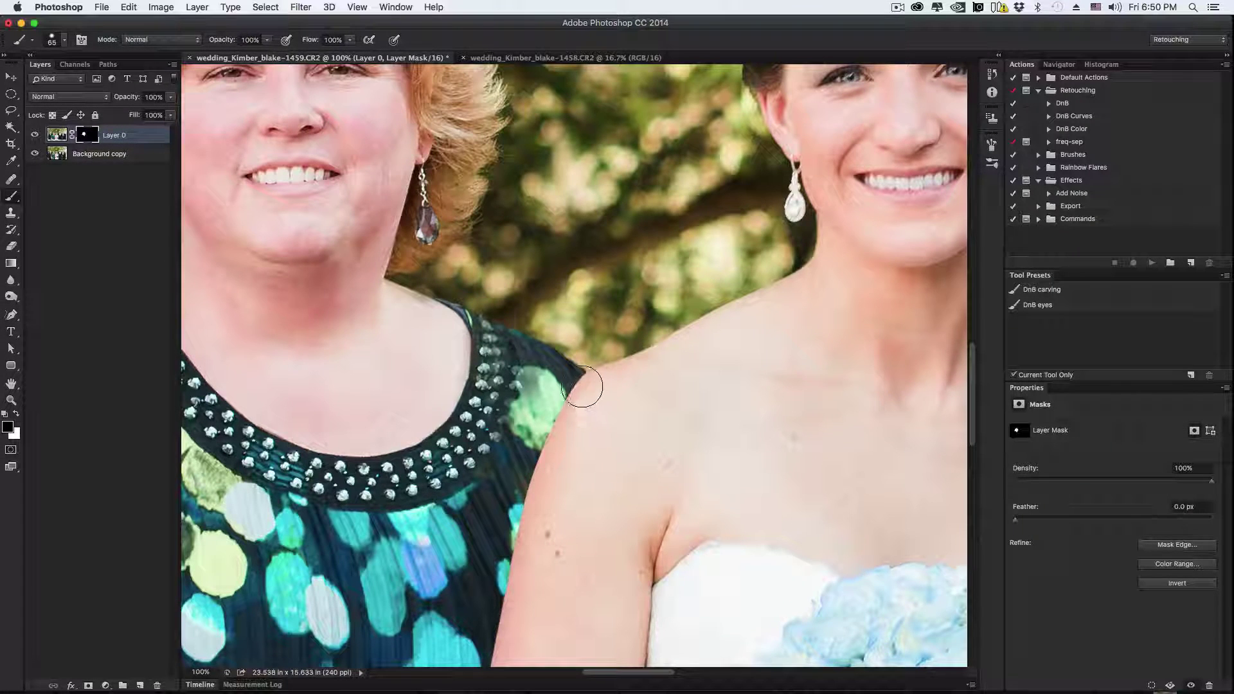
Paint the neckline studs back in with white, then hide the green patch at the dress edge with black.
key("x")
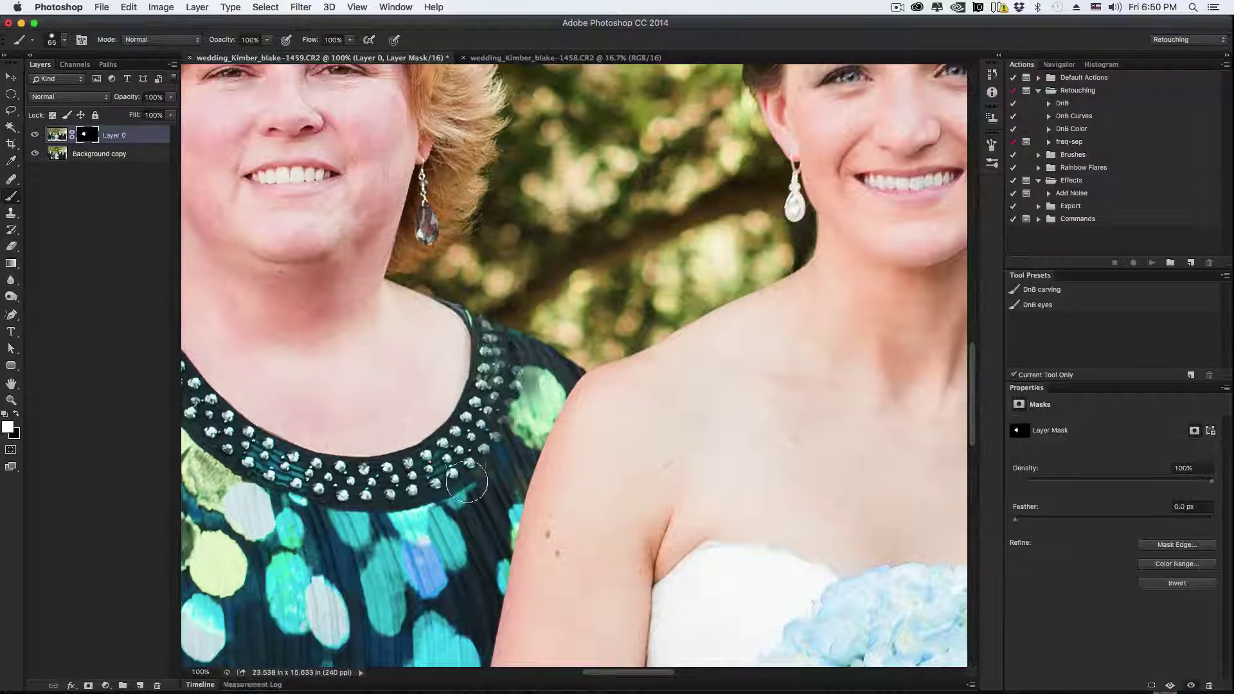
key("super+minus")
key("super+minus")
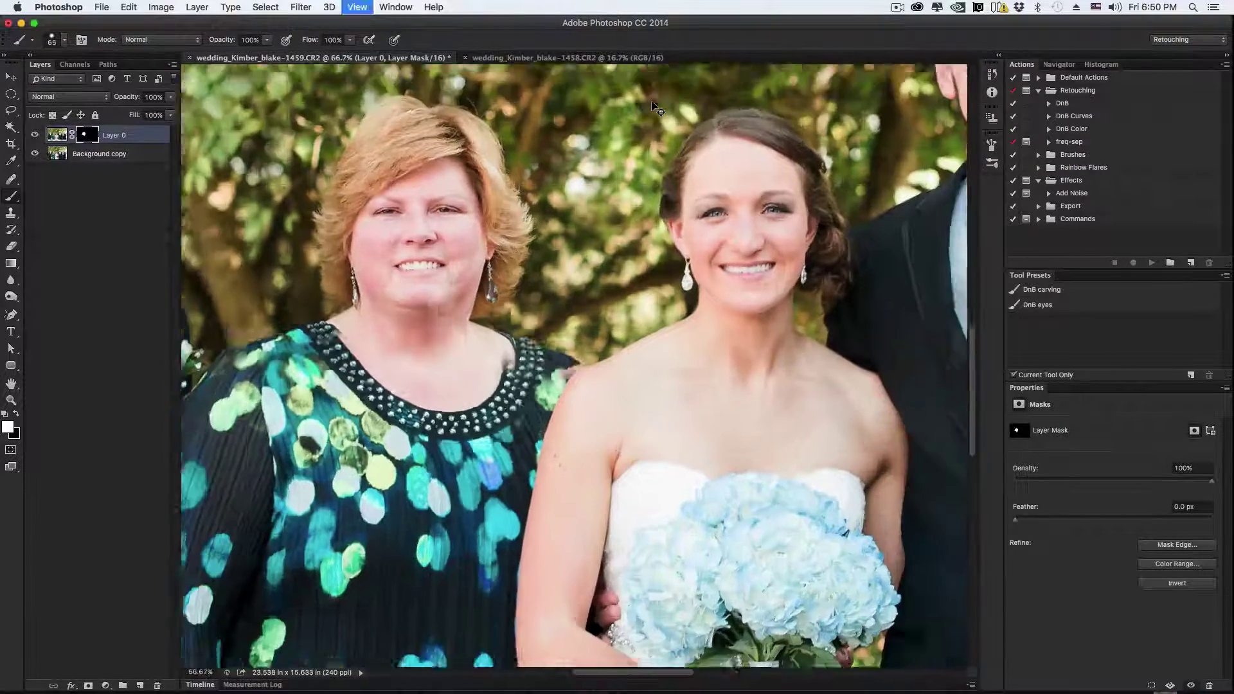
key("super+plus")
key("super+plus")
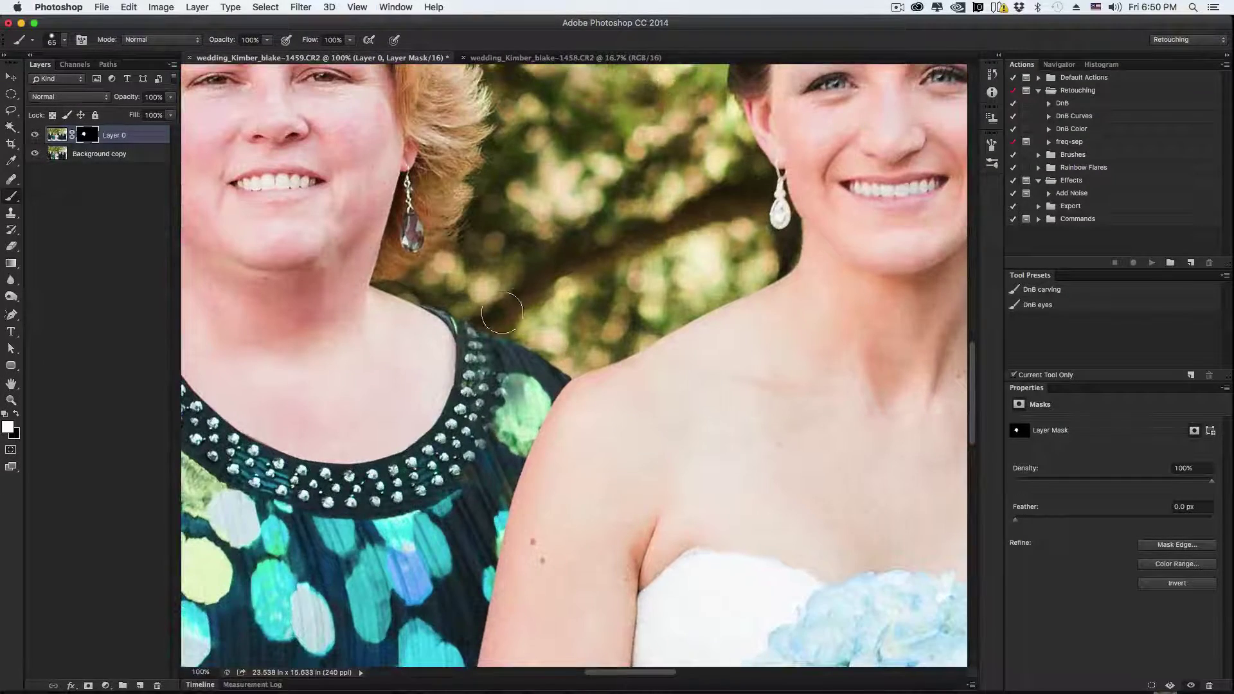
mouse_move(502, 406)
left_mouse_down()
mouse_move(466, 468)
mouse_move(488, 391)
mouse_move(482, 355)
mouse_move(508, 369)
mouse_move(477, 351)
mouse_move(498, 376)
mouse_move(544, 381)
mouse_move(535, 417)
mouse_move(543, 367)
left_mouse_up()
key("x")
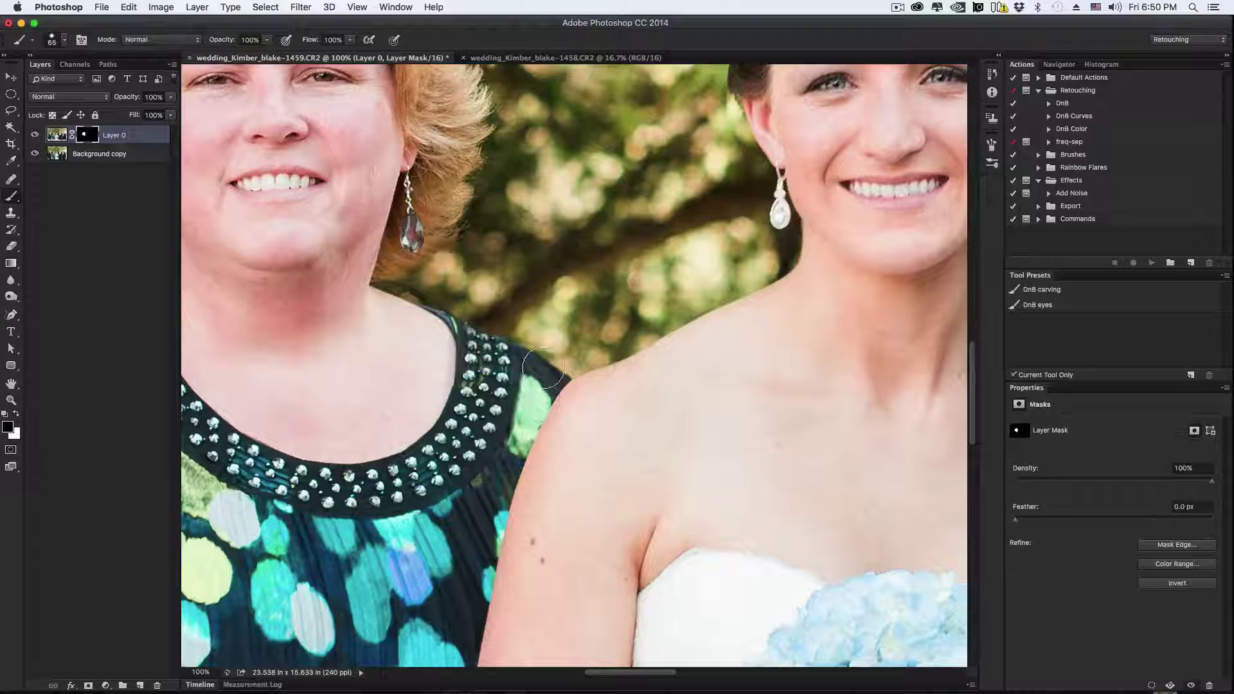
mouse_move(534, 425)
left_mouse_down()
mouse_move(473, 501)
mouse_move(514, 457)
mouse_move(515, 418)
mouse_move(541, 369)
left_mouse_up()
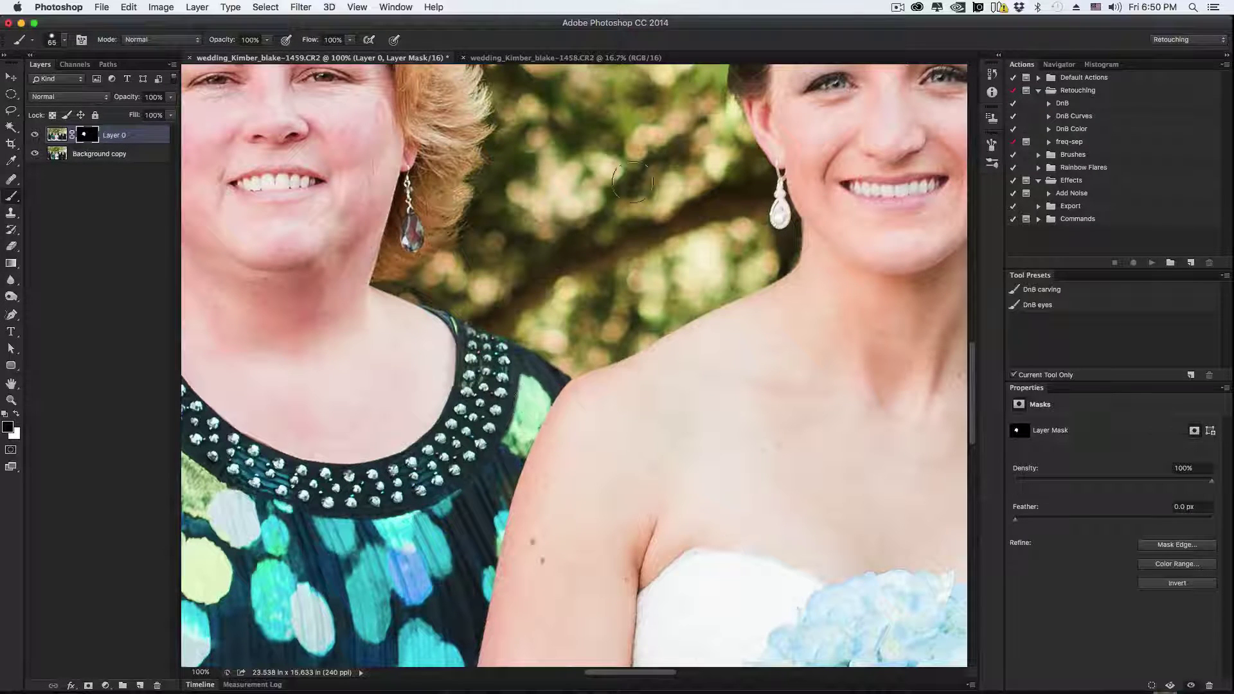
key("super+minus")
key("super+minus")
key("super+minus")
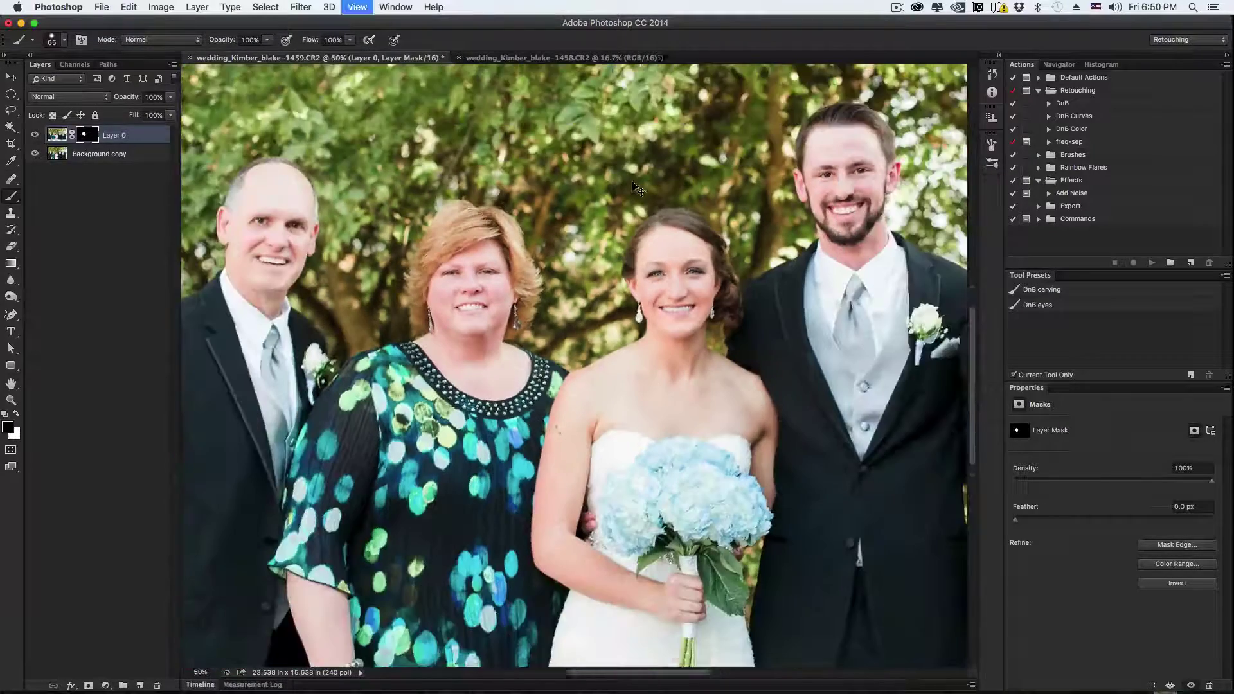
Zoom out to 16.7% and toggle Layer 0 on and off to compare against the original.
key("super+minus")
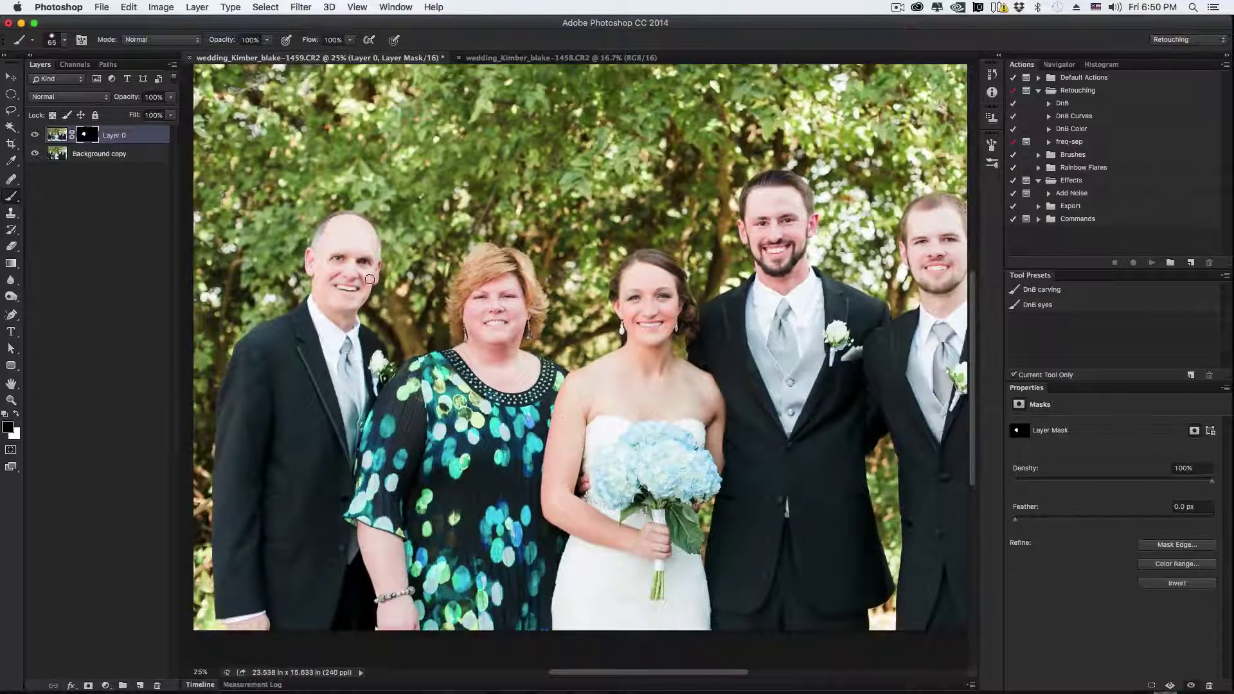
left_click(34, 133)
left_click(34, 133)
left_click(34, 133)
left_click(34, 134)
key("super+minus")
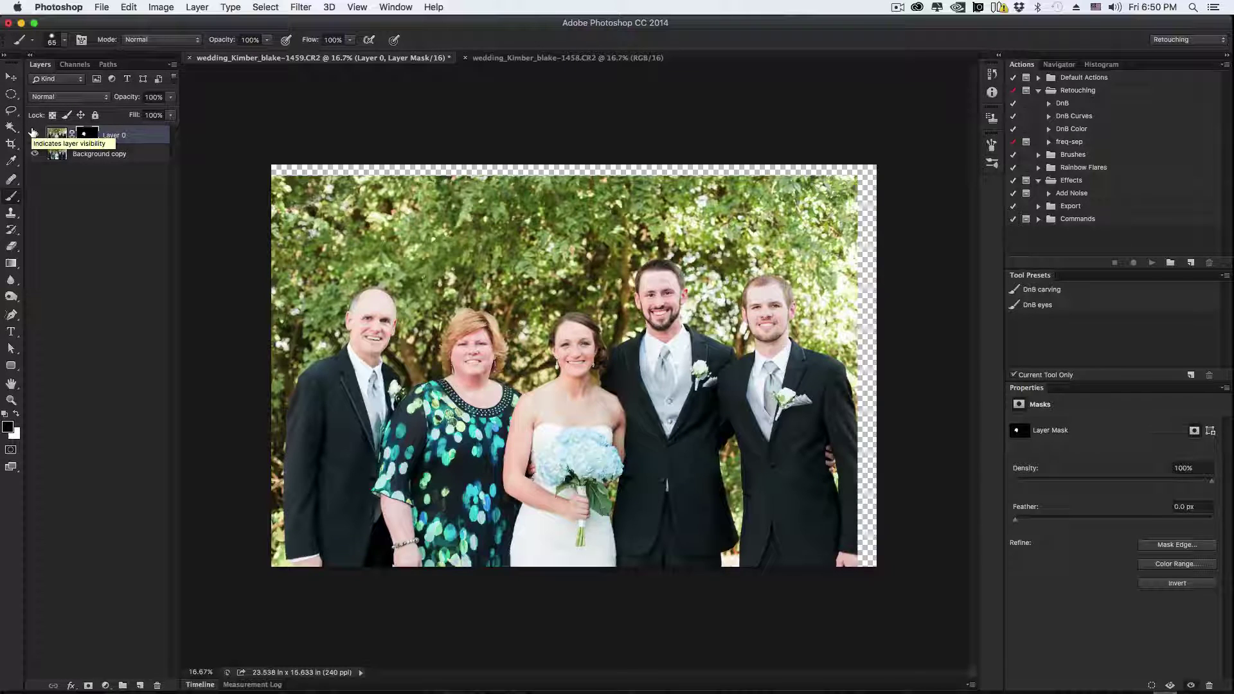
left_click(34, 134)
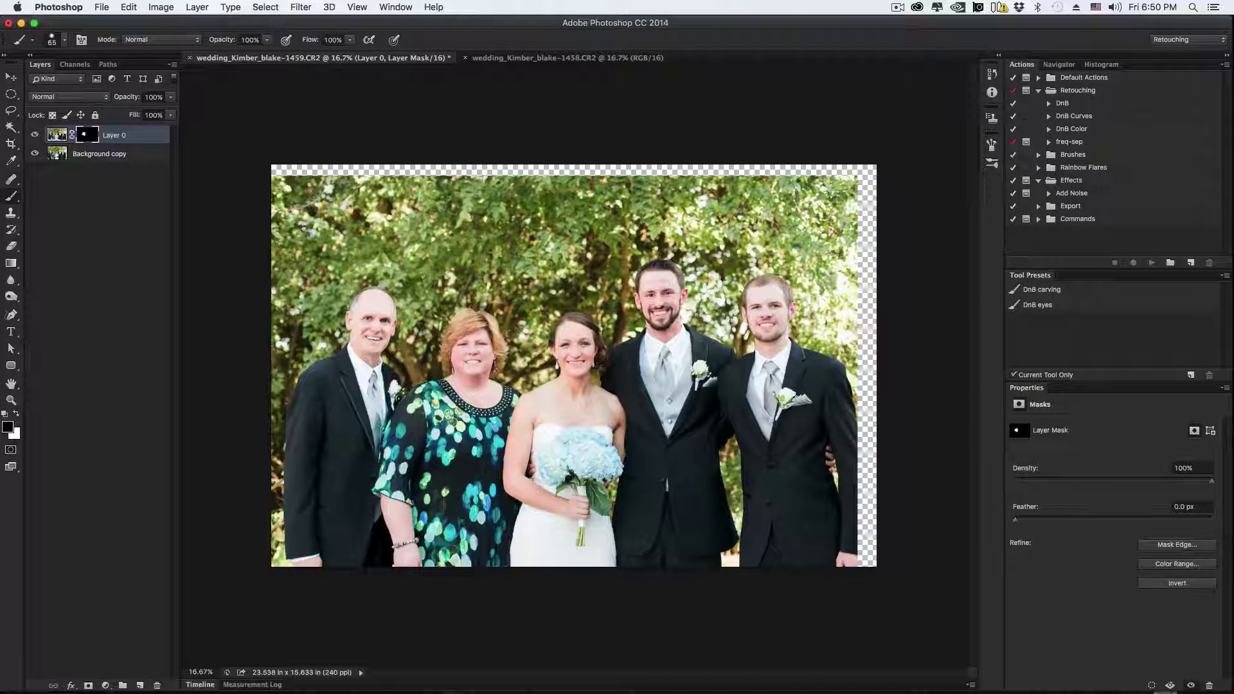
Revert the photo to its opening snapshot in the History panel.
left_click(991, 74)
scroll(936, 122, "up", 5)
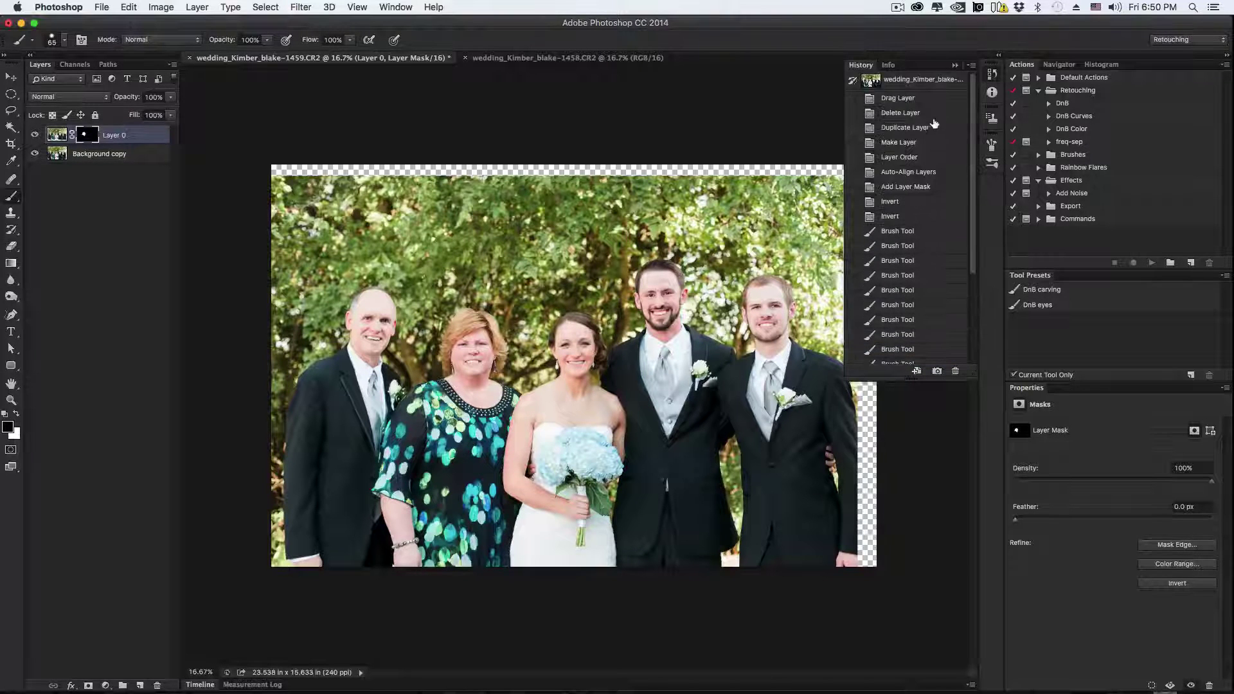
left_click(935, 99)
left_click(924, 80)
left_click(992, 74)
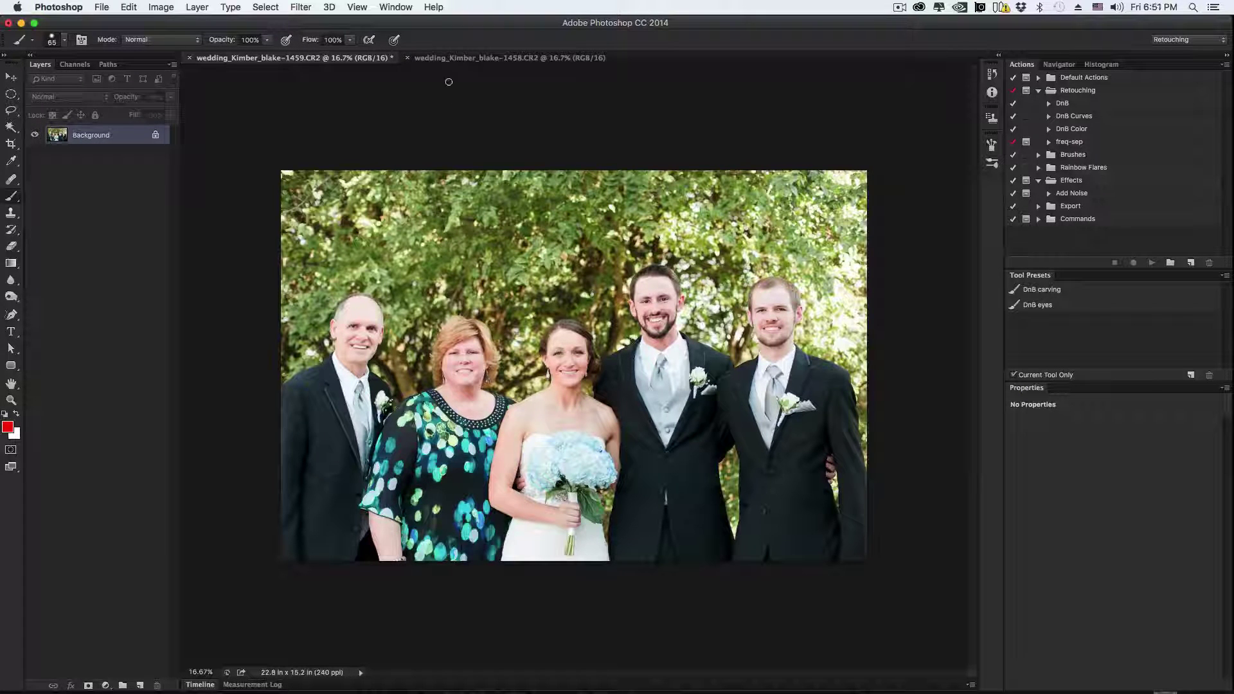
Paste the other shot as a new layer into the 1458 photo, flush with the canvas edges.
key("v")
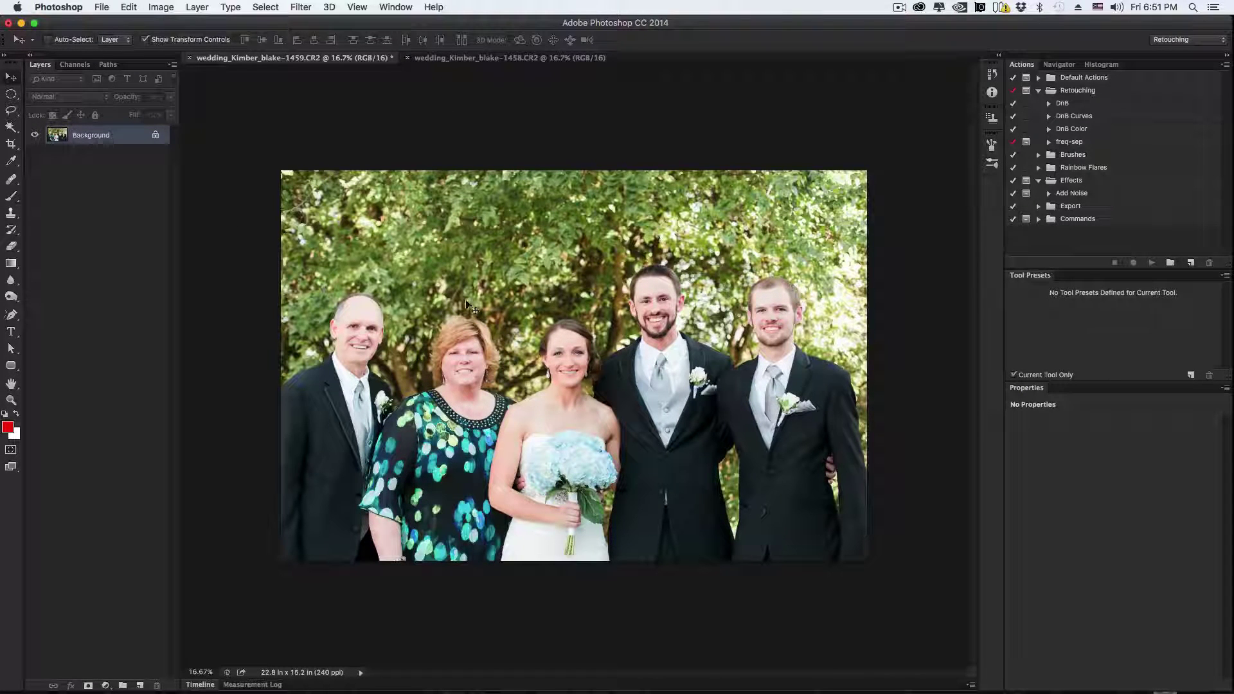
left_click(453, 59)
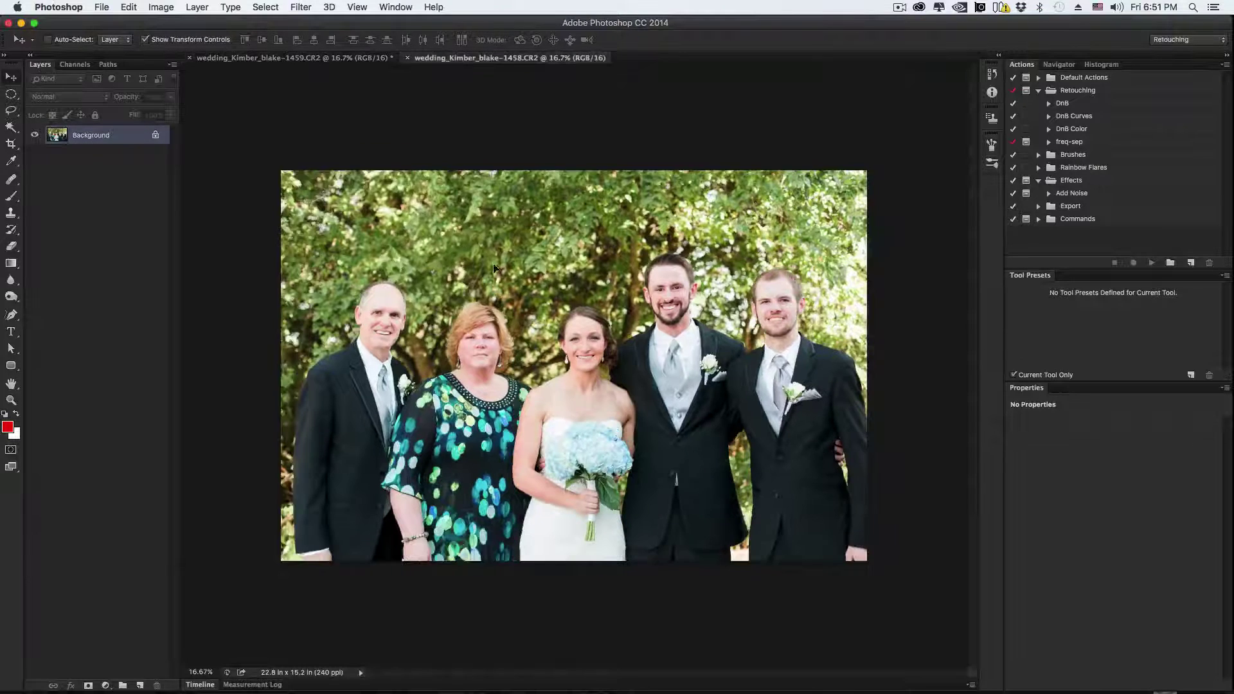
key("ctrl+v")
left_click_drag(538, 267, 515, 293)
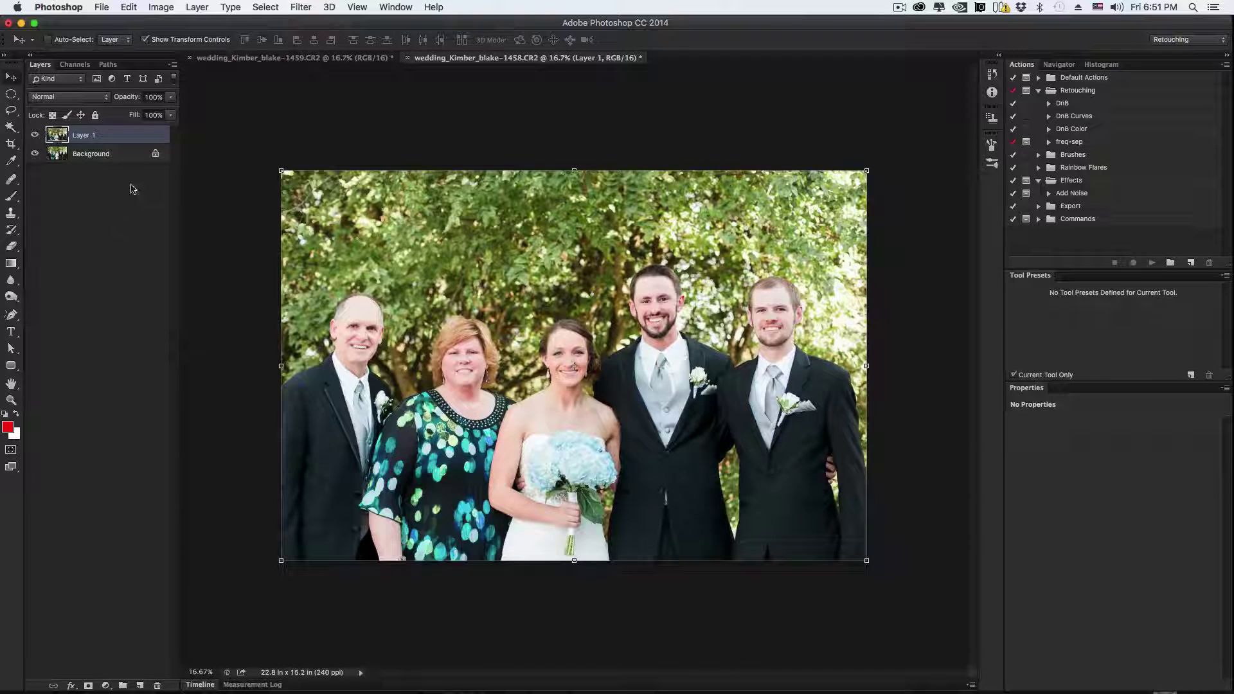
Copy an elliptical selection over the mother and bride onto its own layer.
left_click(12, 94)
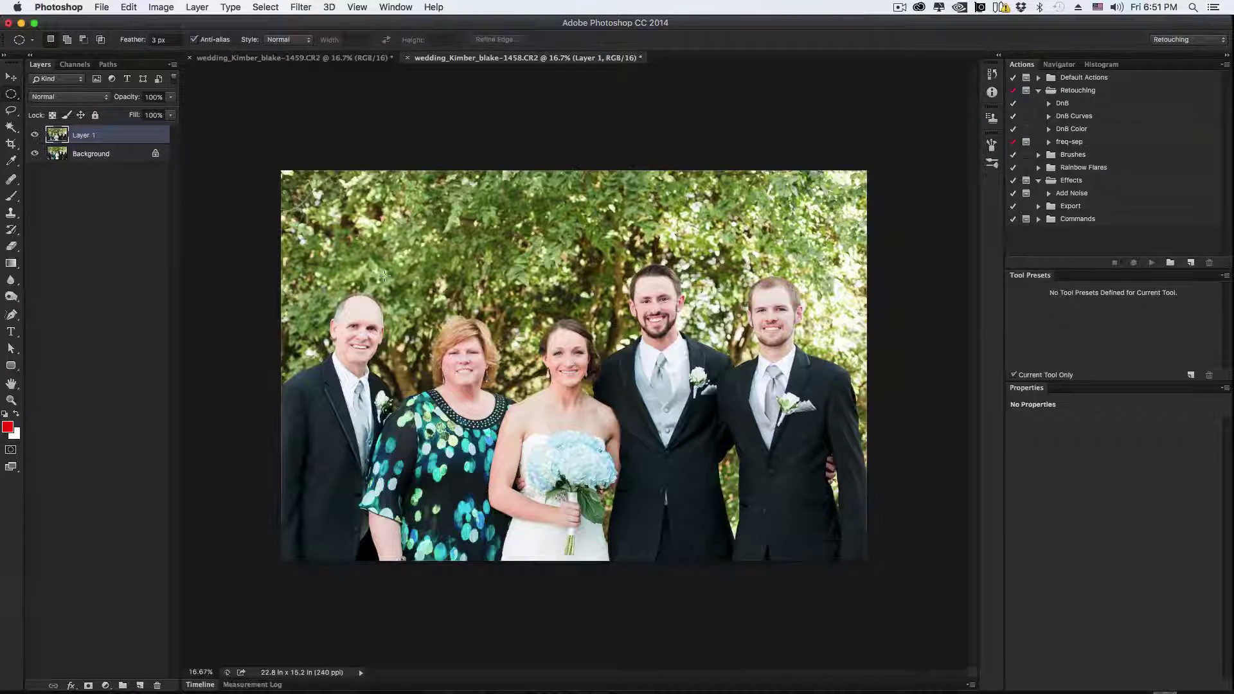
left_click_drag(384, 275, 566, 457)
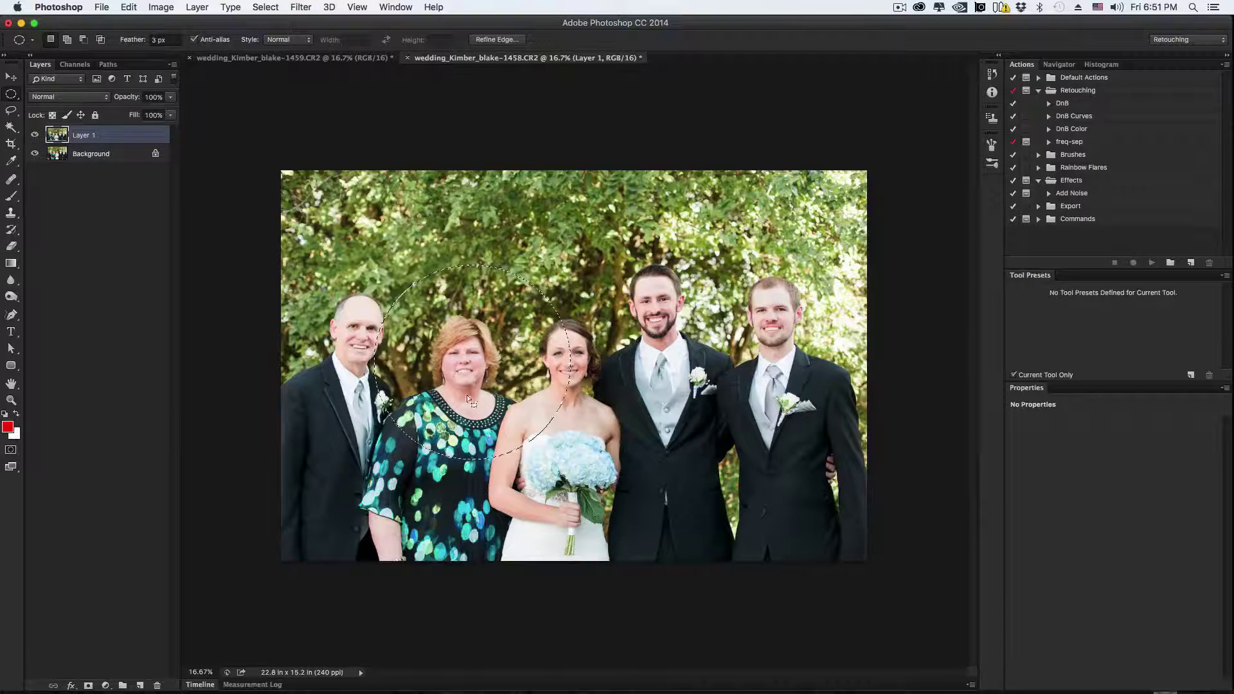
right_click(487, 380)
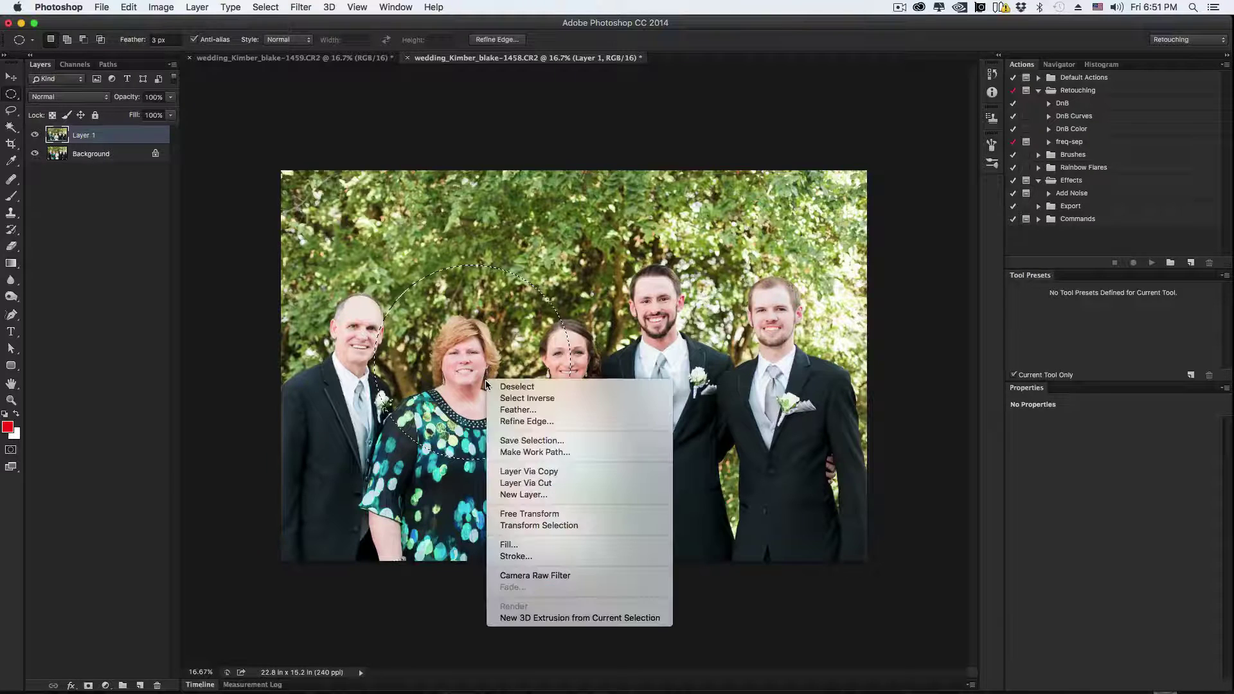
left_click(566, 473)
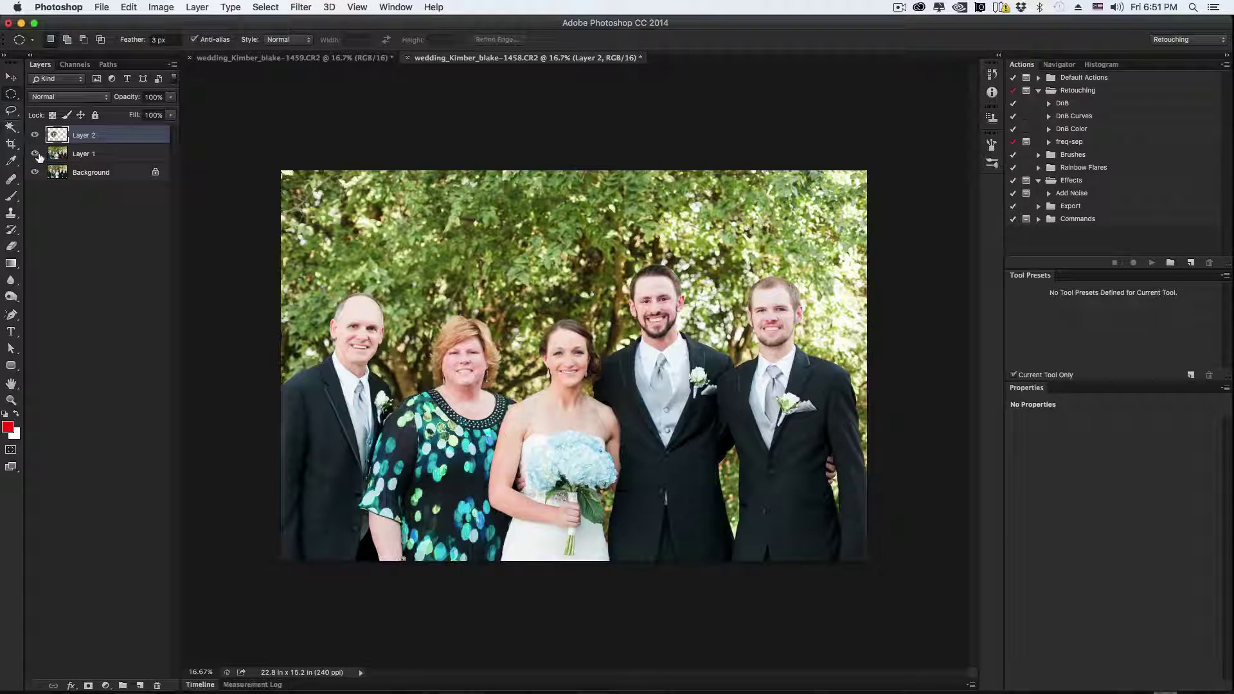
Delete the full pasted Layer 1 and select the patch Layer 2, zoomed in on the faces.
left_click(67, 158)
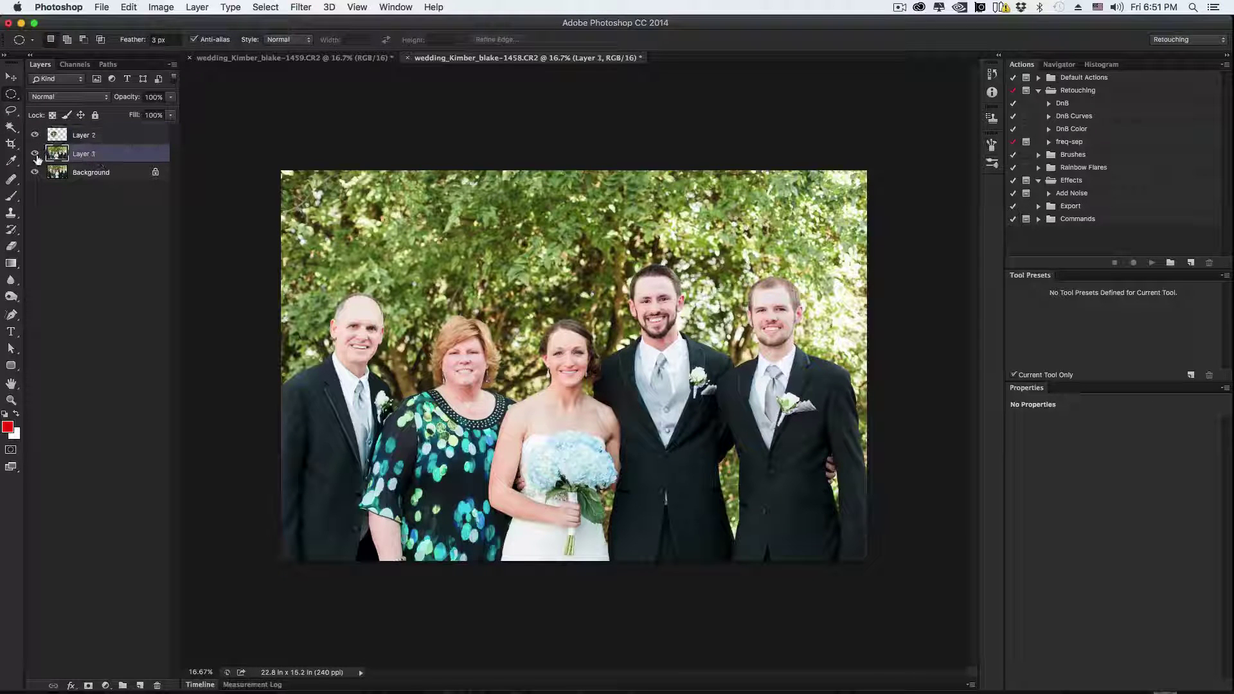
key("Delete")
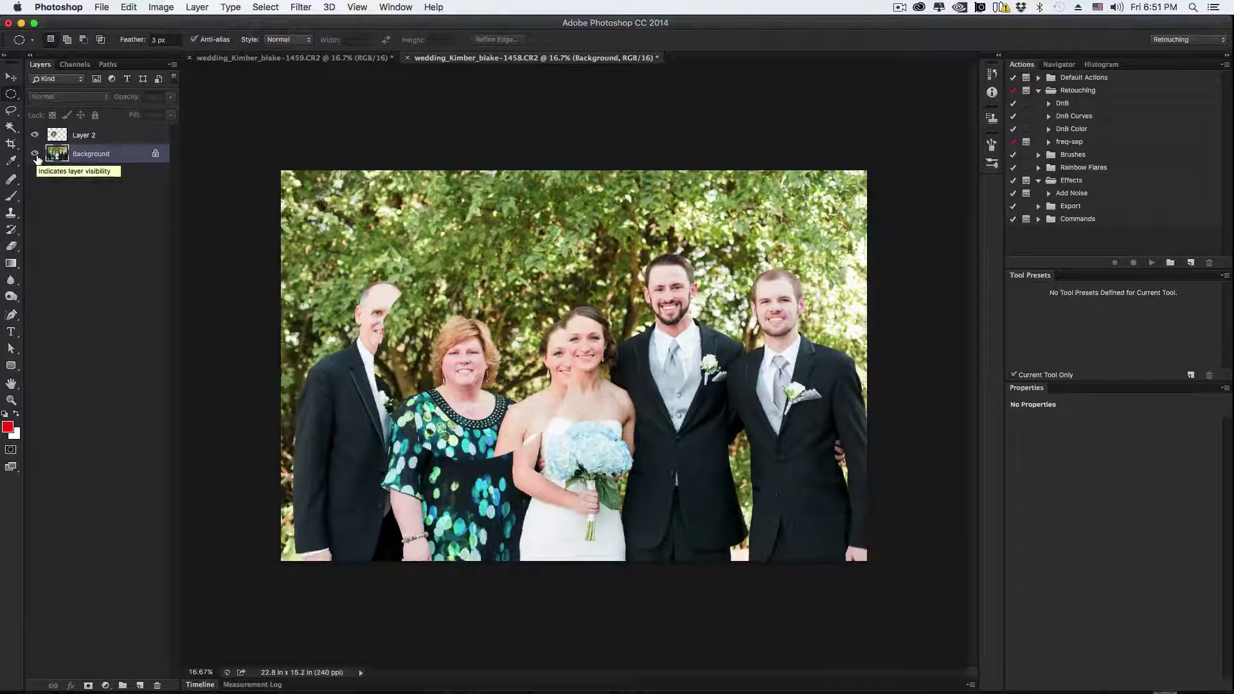
left_click(83, 135)
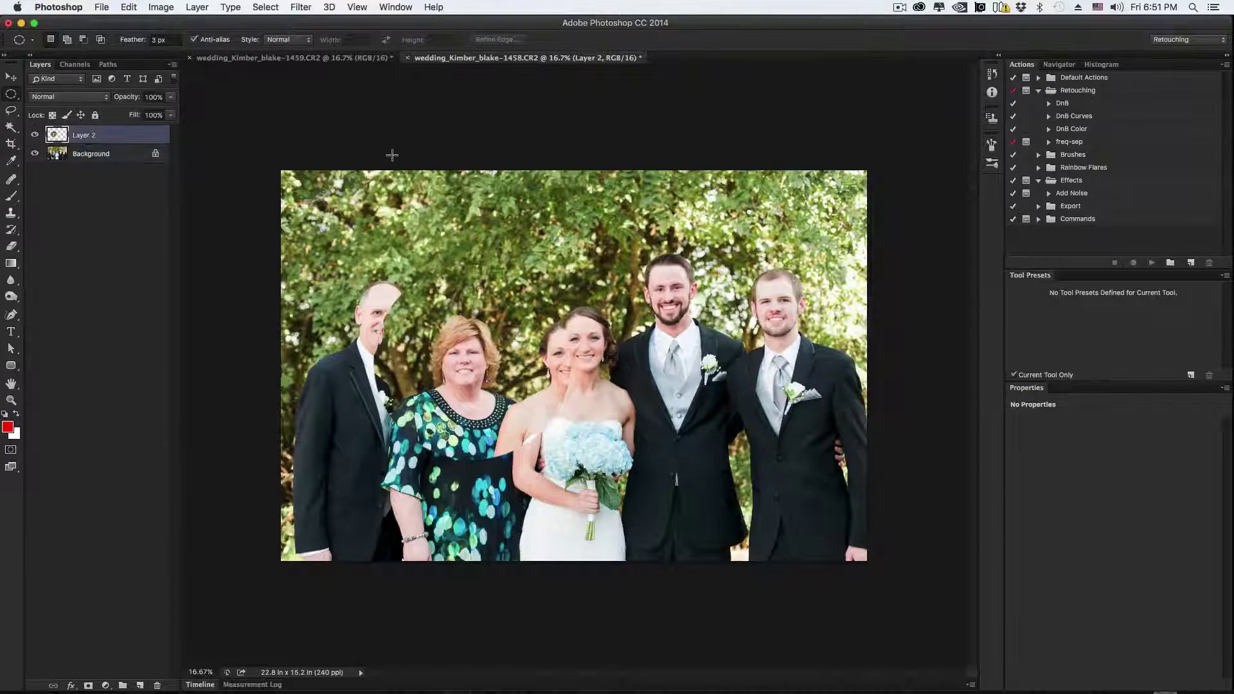
key("super+equal")
key("super+equal")
key("super+equal")
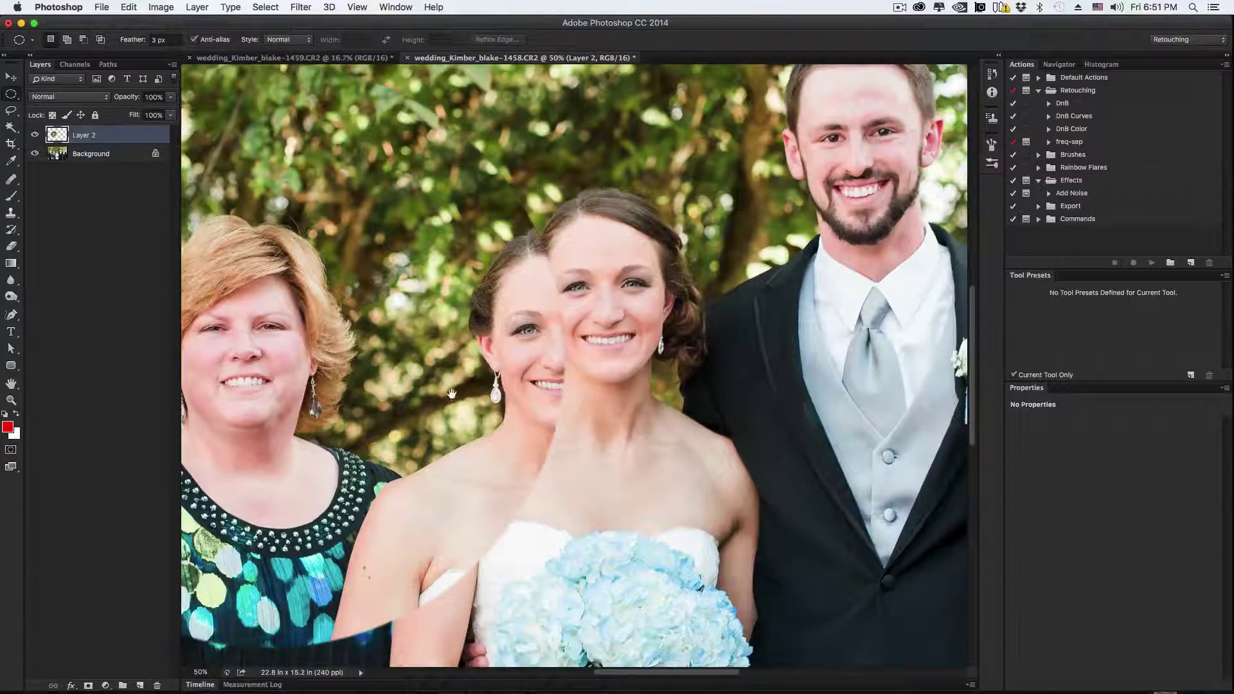
Move Layer 2 to line up the faces, faded to about 42% opacity to see through it.
left_click_drag(450, 394, 688, 387)
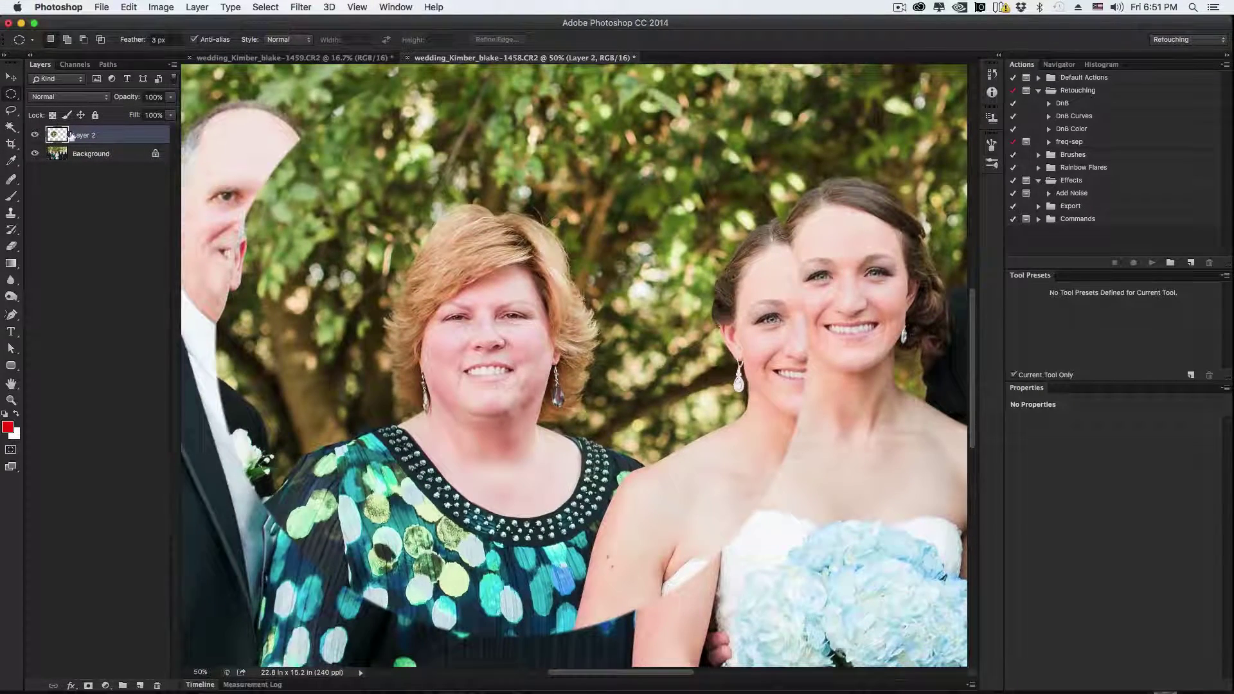
left_click(12, 78)
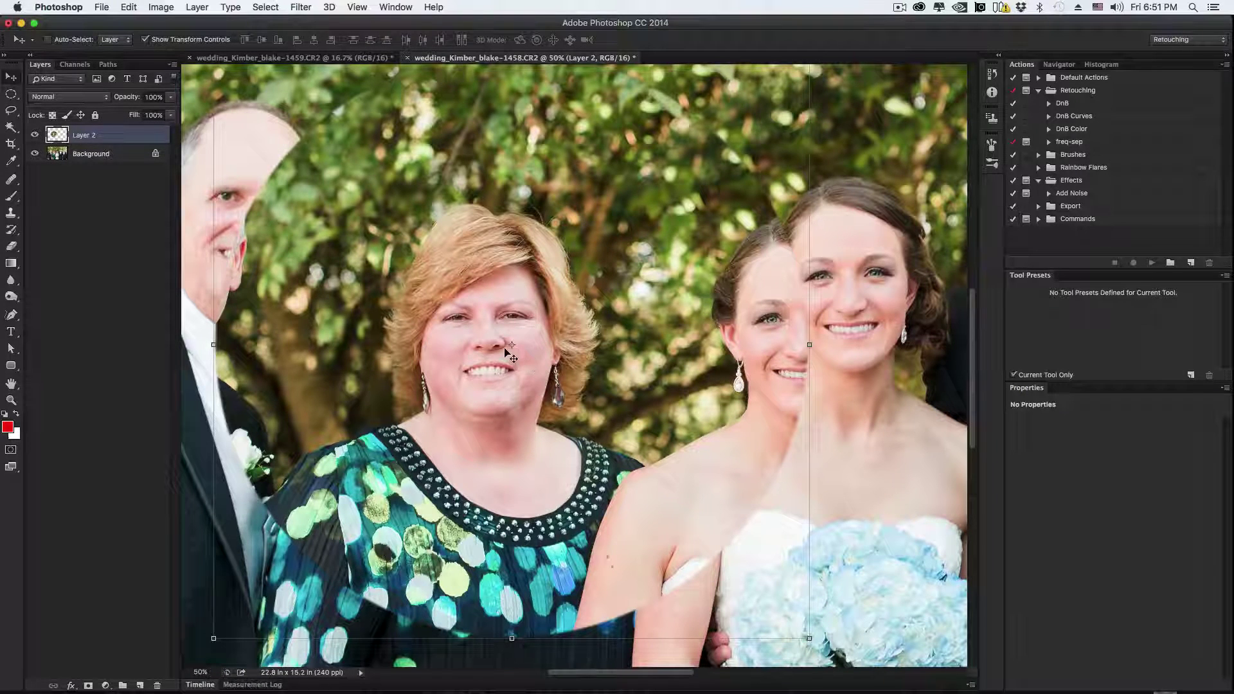
left_click_drag(503, 349, 539, 340)
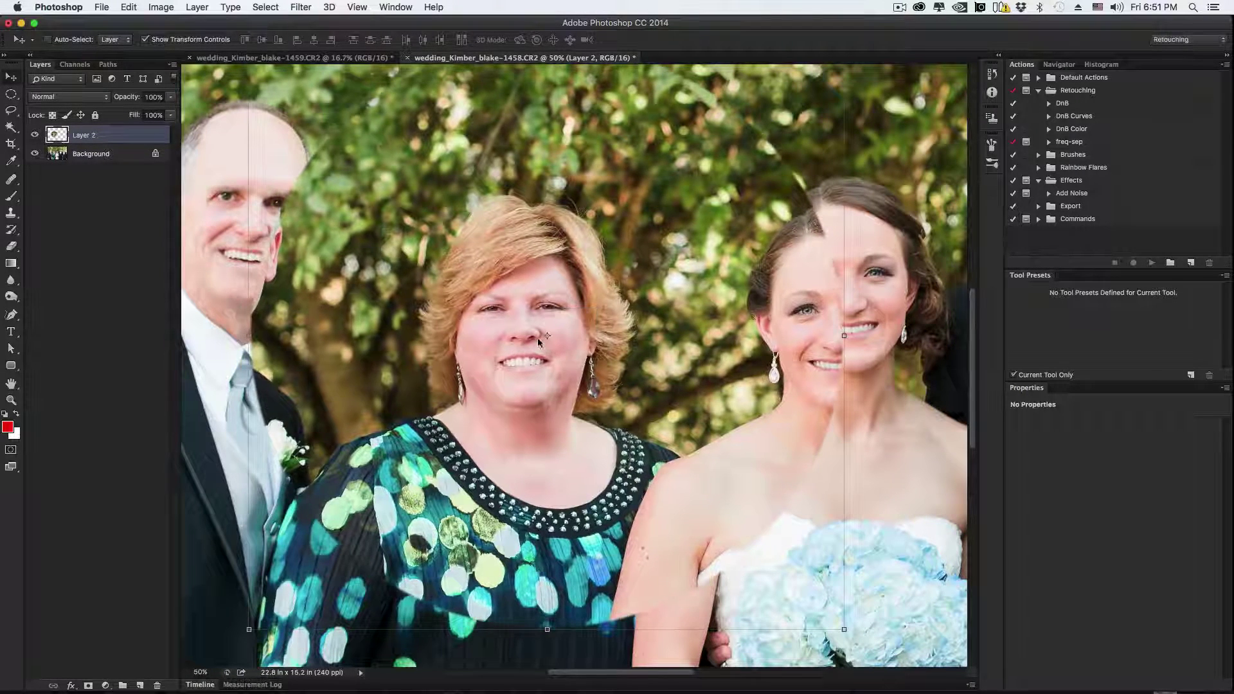
left_click(170, 96)
left_click_drag(172, 112, 133, 114)
left_click_drag(457, 307, 467, 263)
Restore Layer 2 to 100% opacity, leaving the blend mode unchanged.
left_click(170, 97)
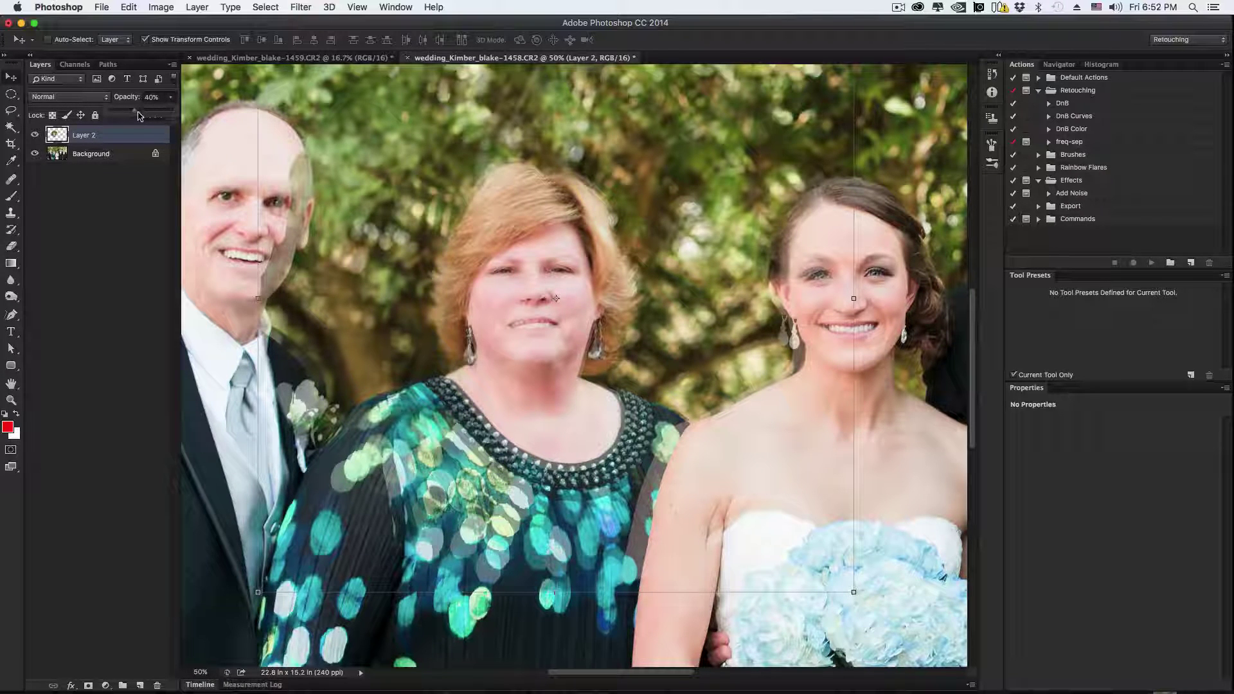
left_click_drag(133, 116, 209, 124)
left_click(58, 98)
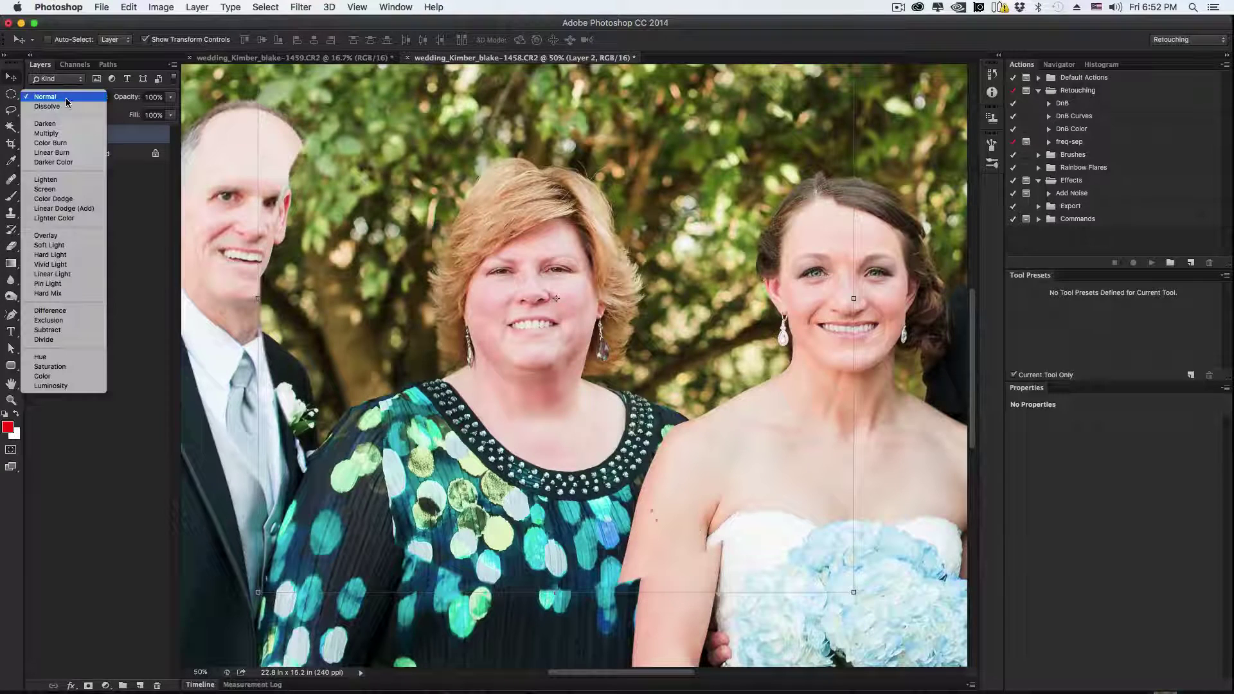
left_click(67, 97)
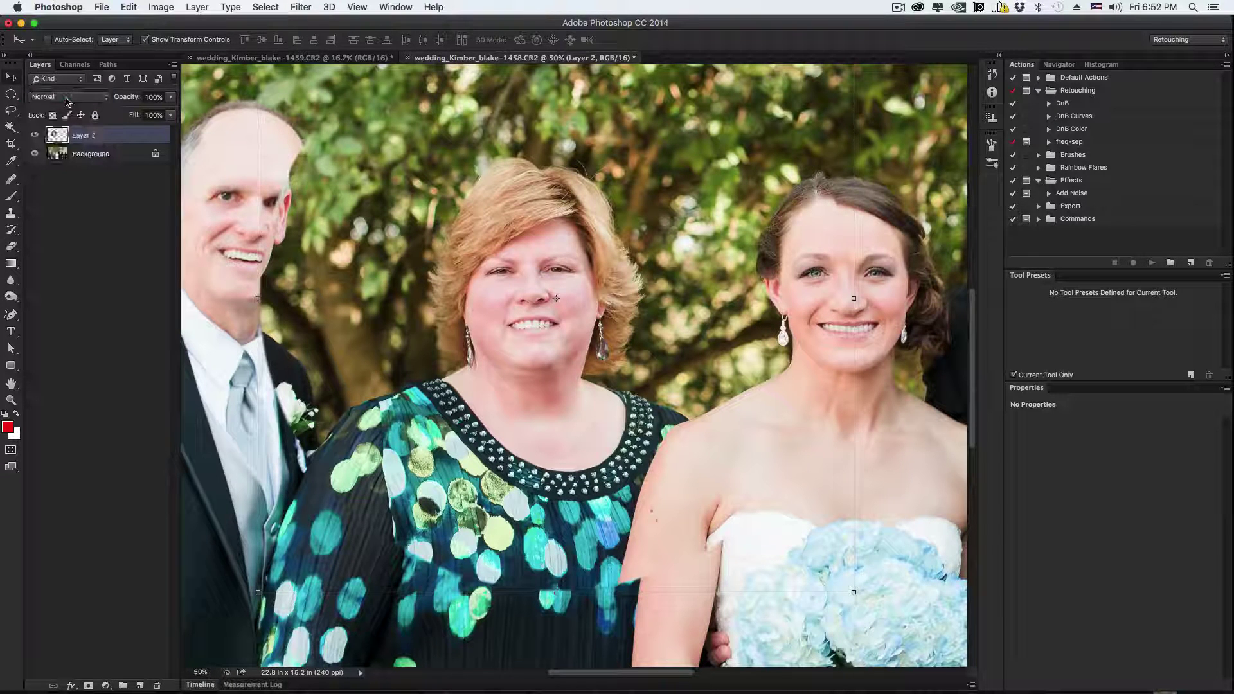
Try Dissolve blending on Layer 2, then reopen the blend mode list.
left_click(67, 98)
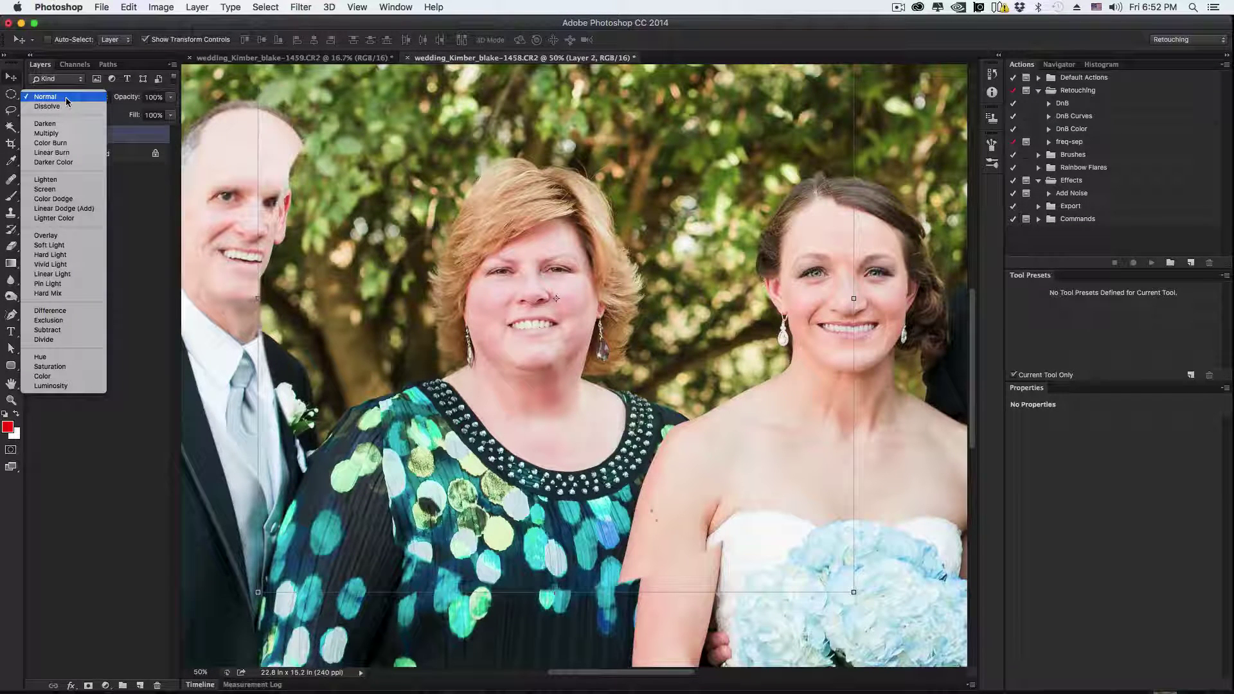
left_click(64, 106)
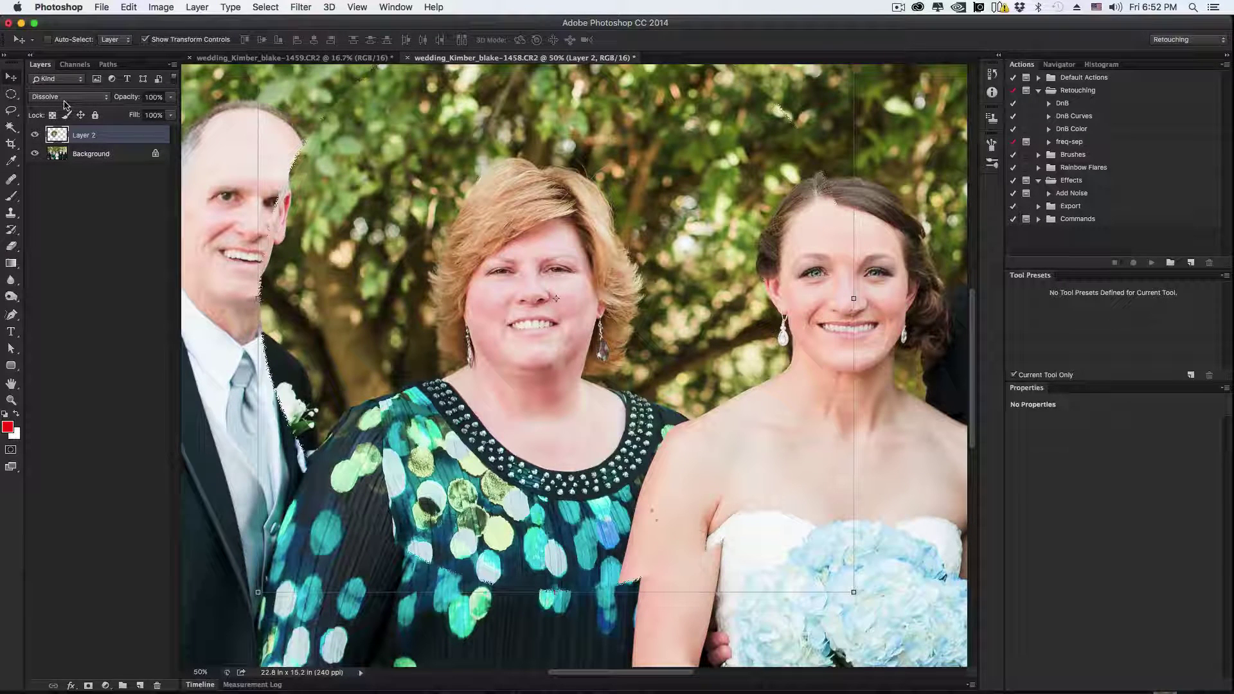
left_click(64, 101)
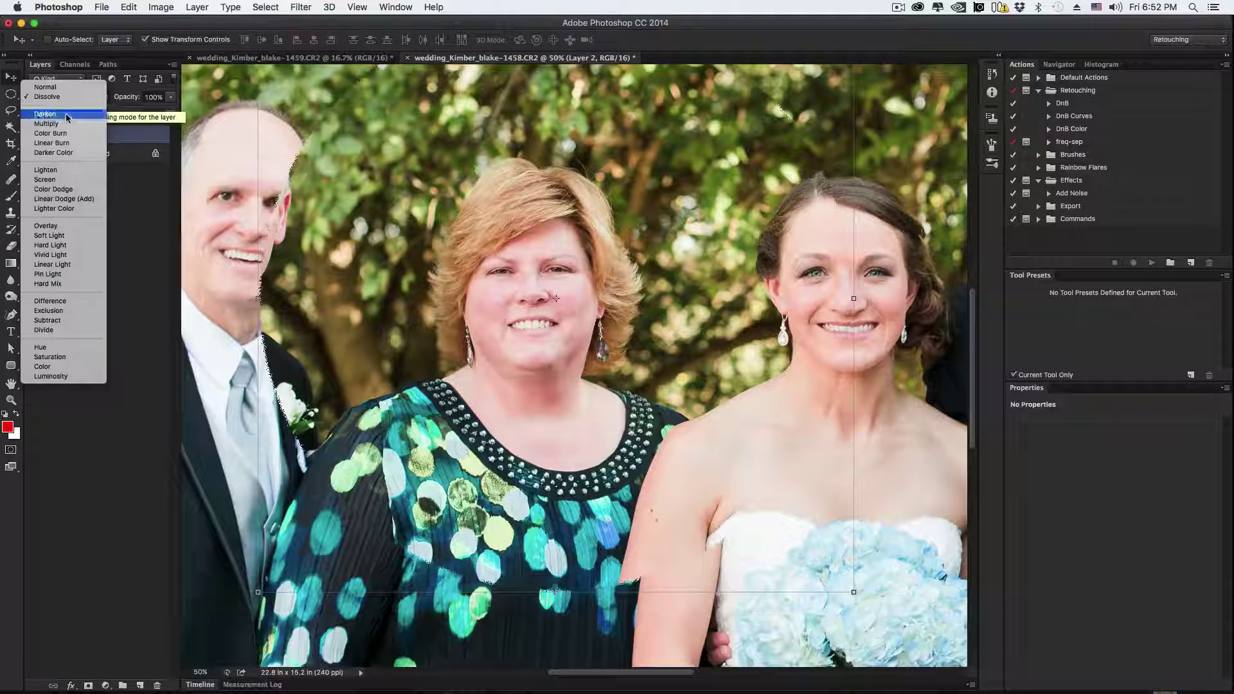
Set Layer 2 to Difference and nudge it with drags and the Left arrow until the faces align.
left_click(83, 303)
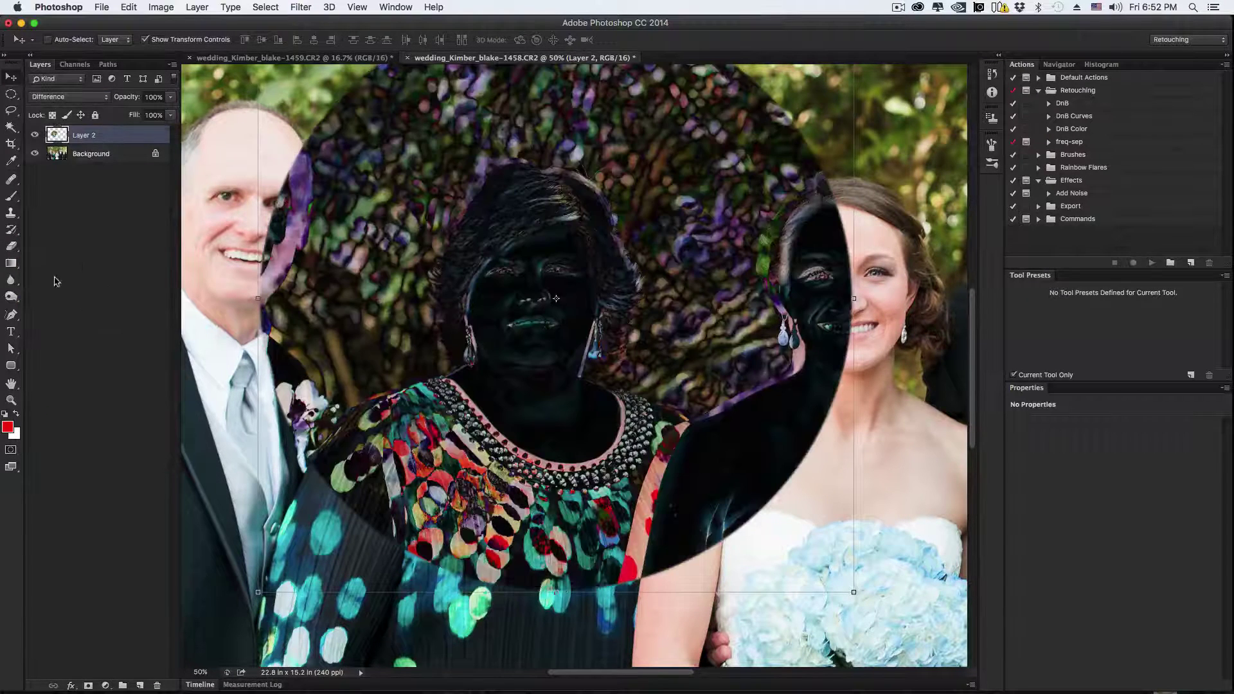
left_click_drag(590, 275, 594, 278)
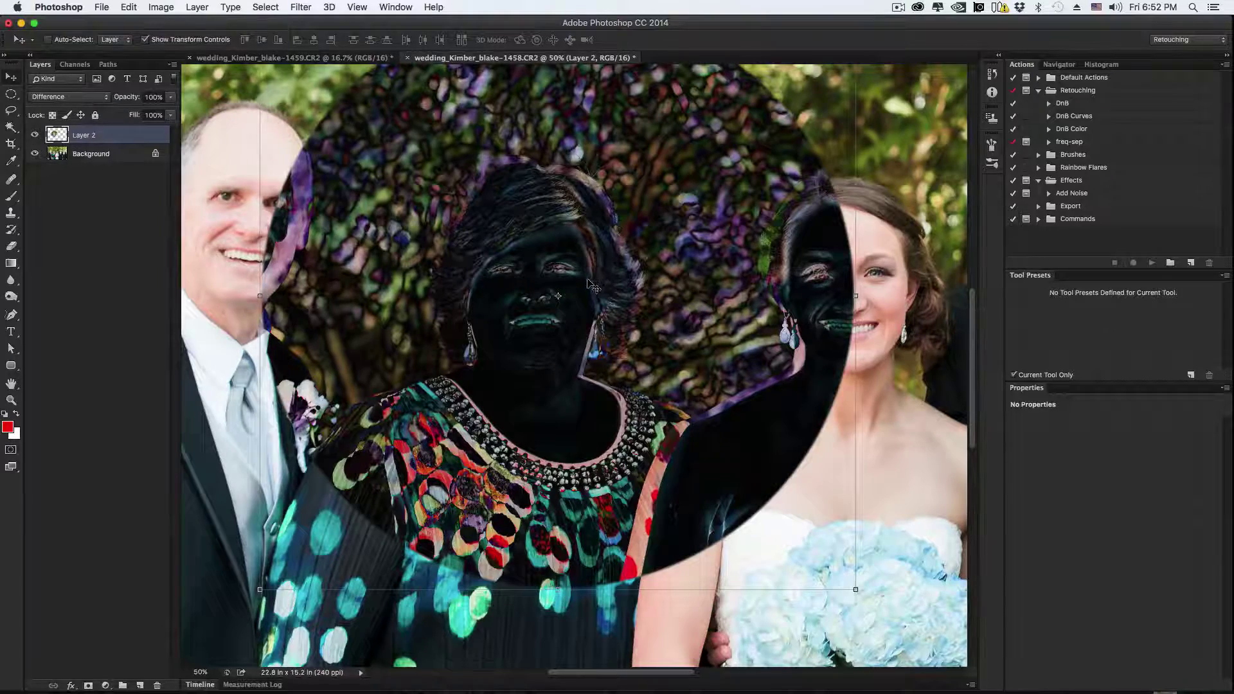
left_click_drag(588, 281, 586, 289)
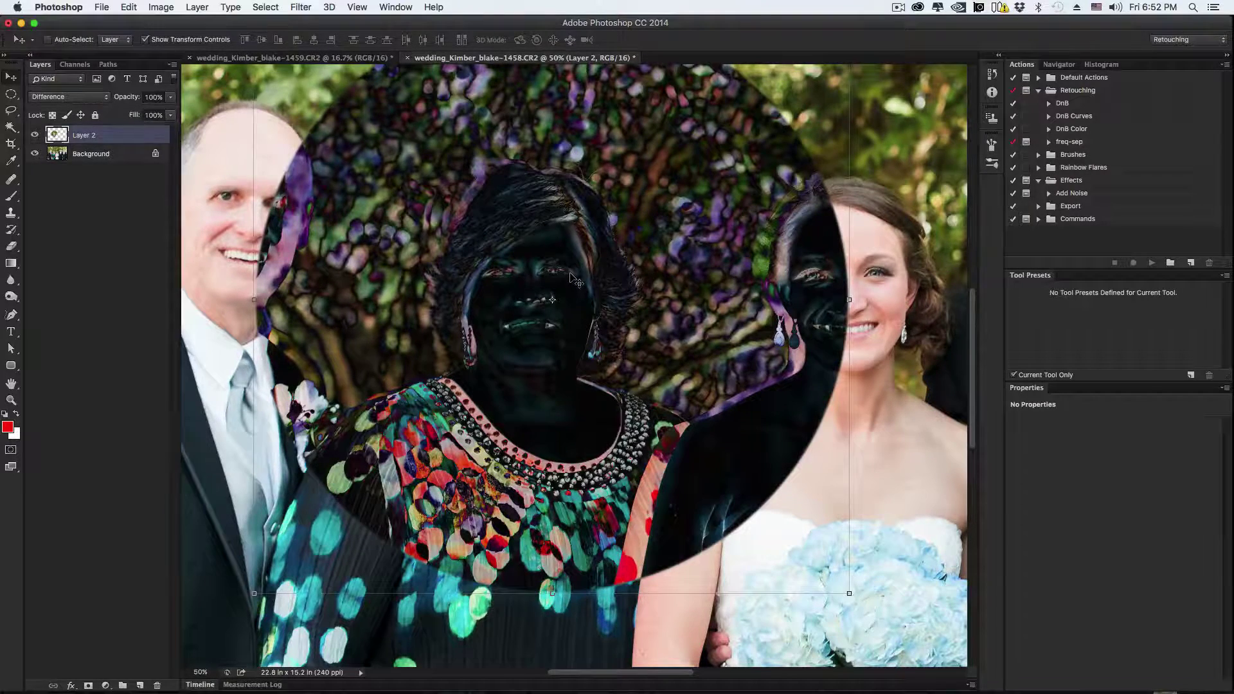
left_click_drag(571, 274, 581, 275)
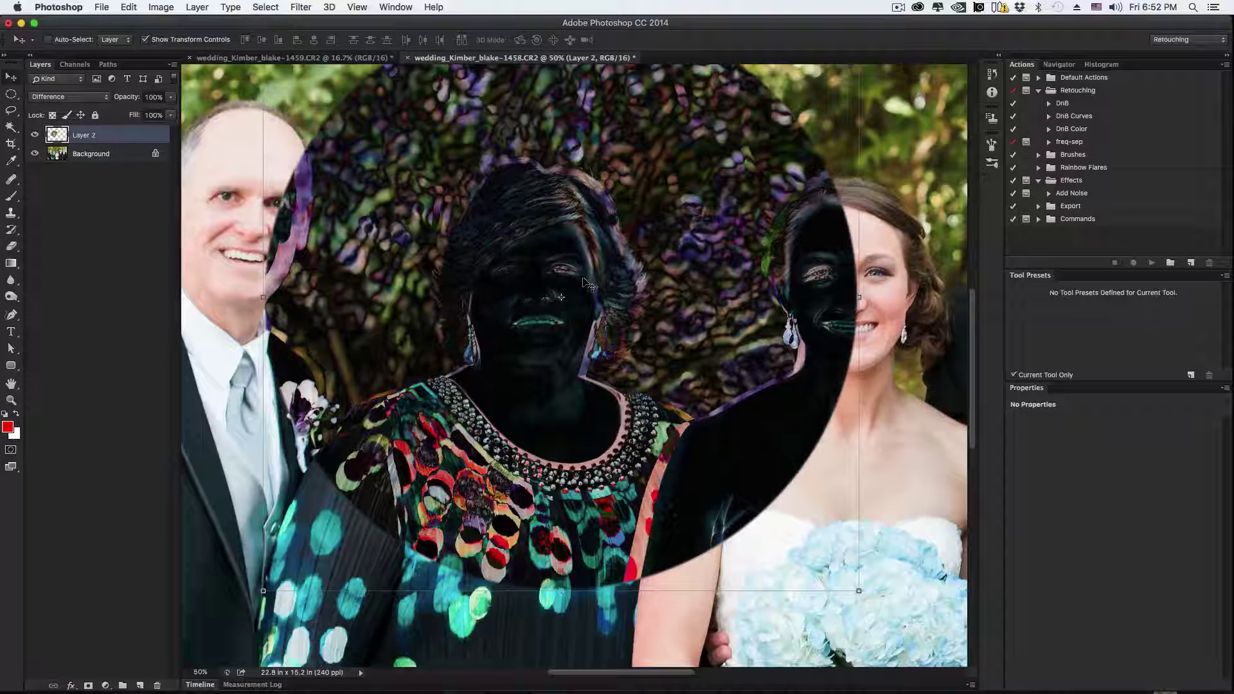
key("super+plus")
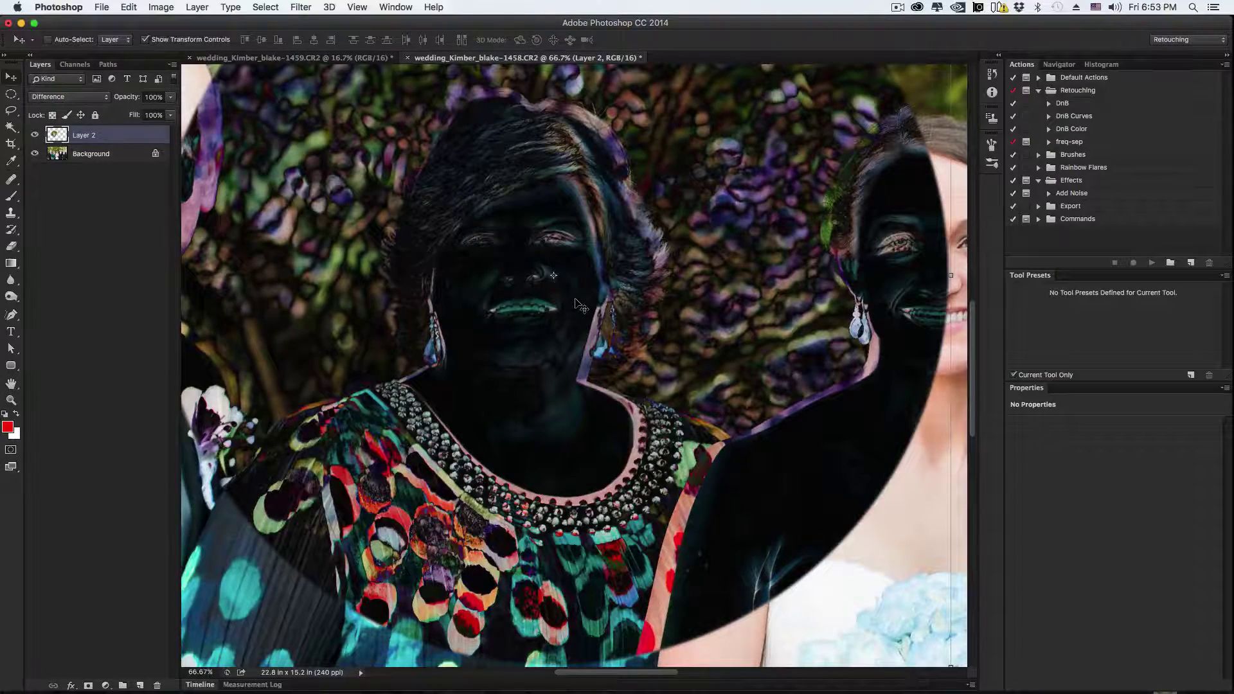
left_click_drag(575, 302, 573, 303)
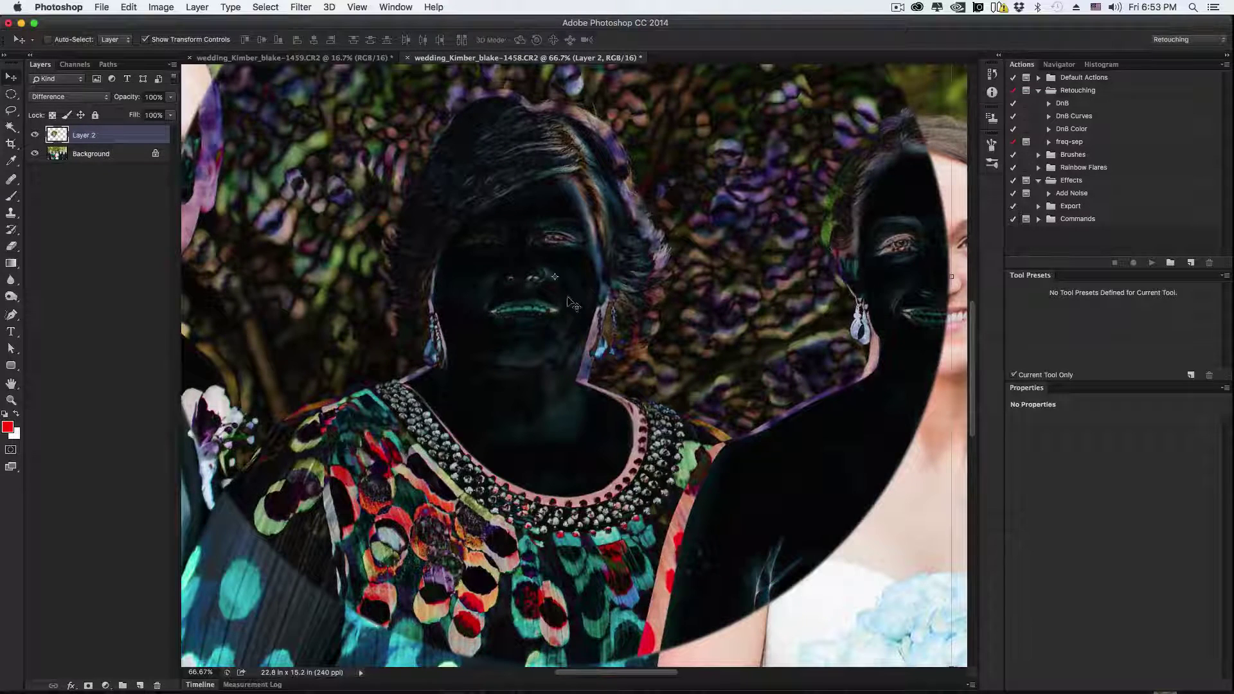
key("Left")
key("Left")
key("Left")
left_click_drag(576, 293, 580, 293)
Return Layer 2 to Normal blending, zoom out, and add a reveal-all layer mask.
left_click(82, 97)
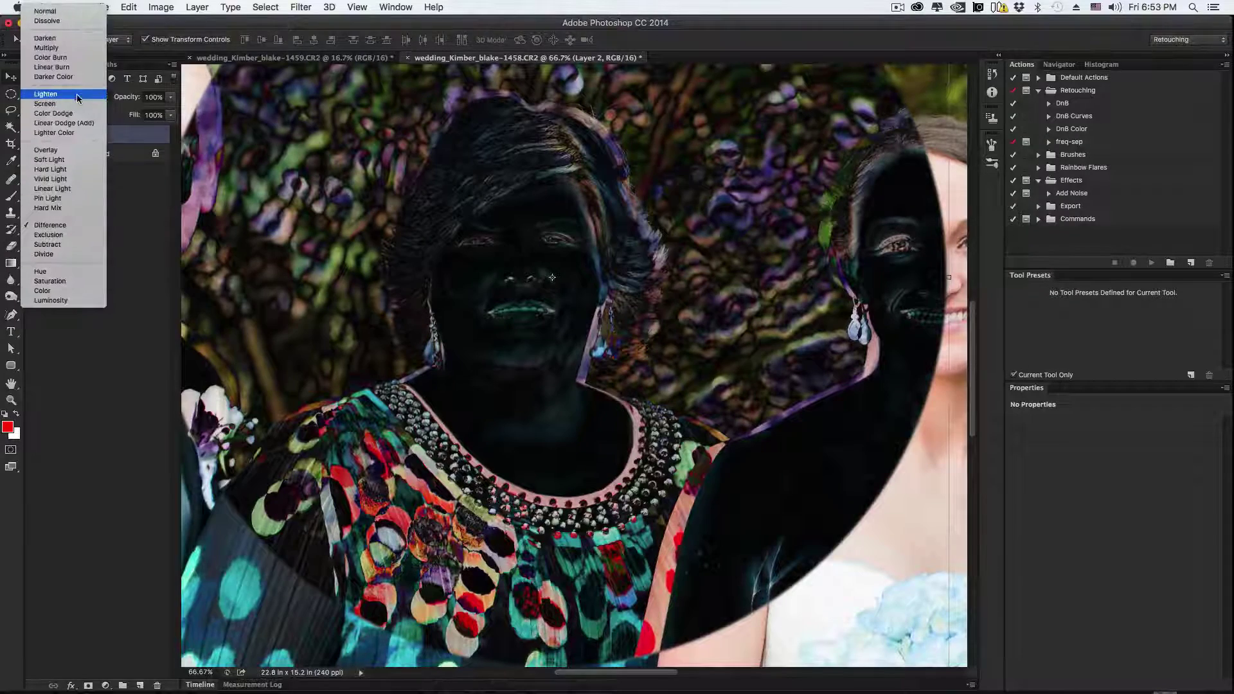
left_click(51, 11)
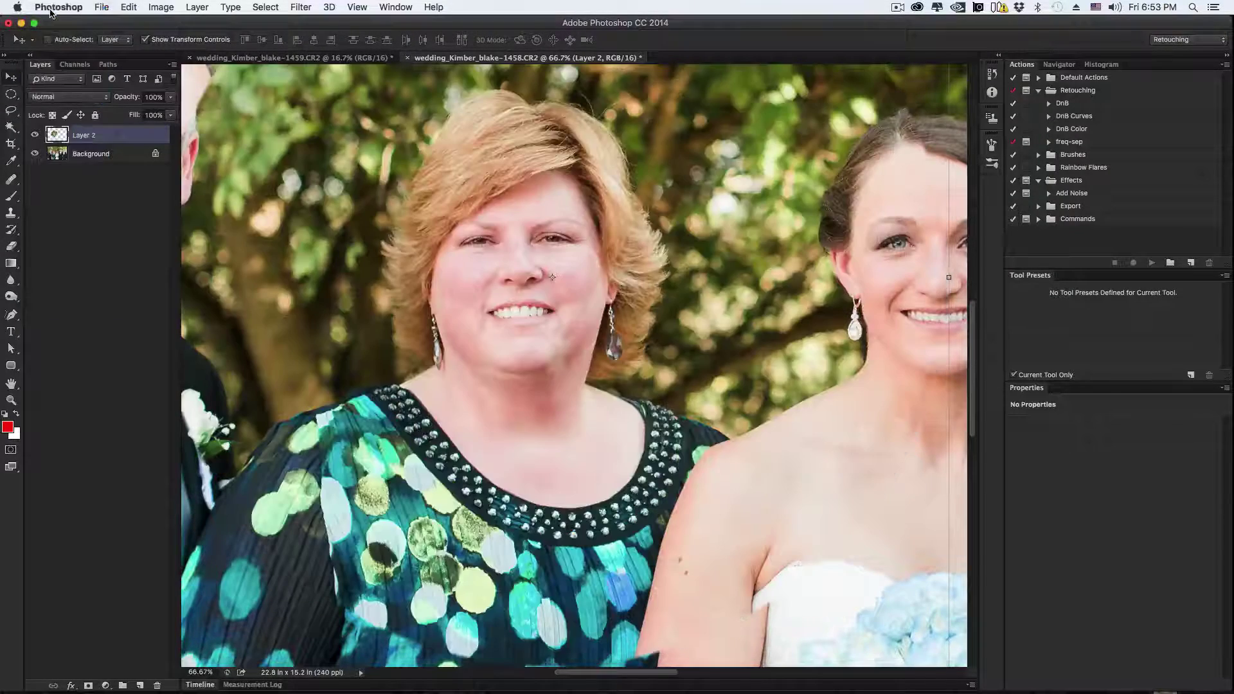
key("super+minus")
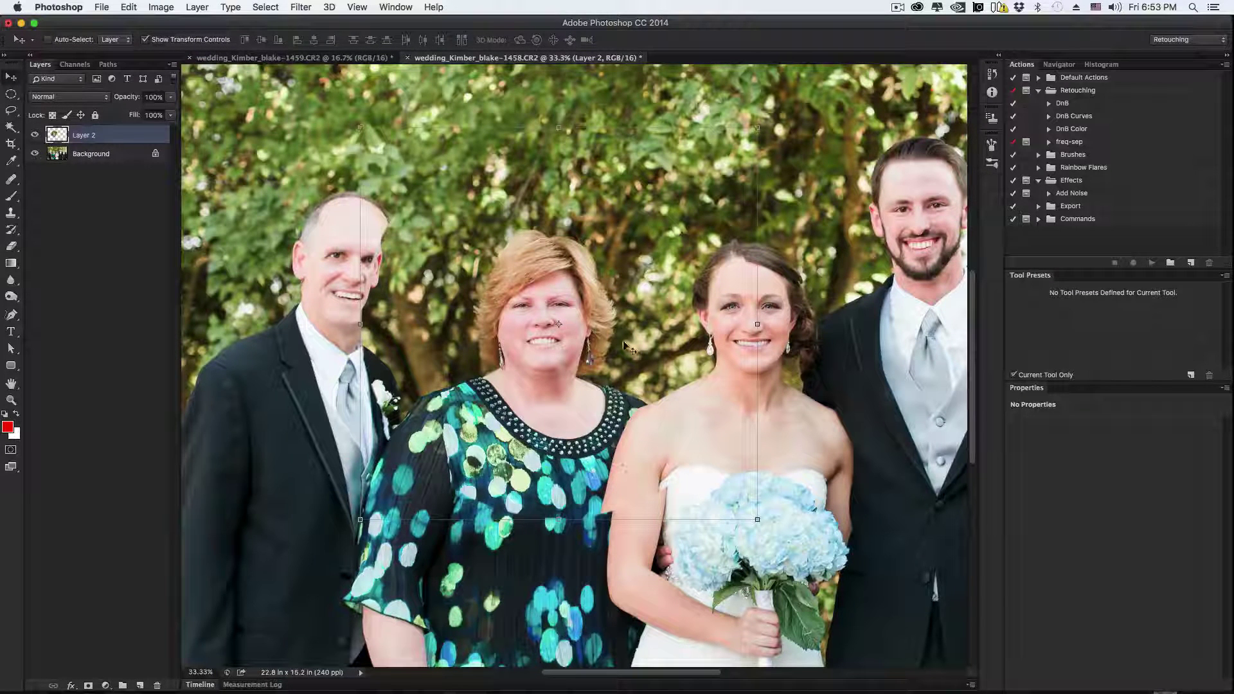
left_click(88, 686)
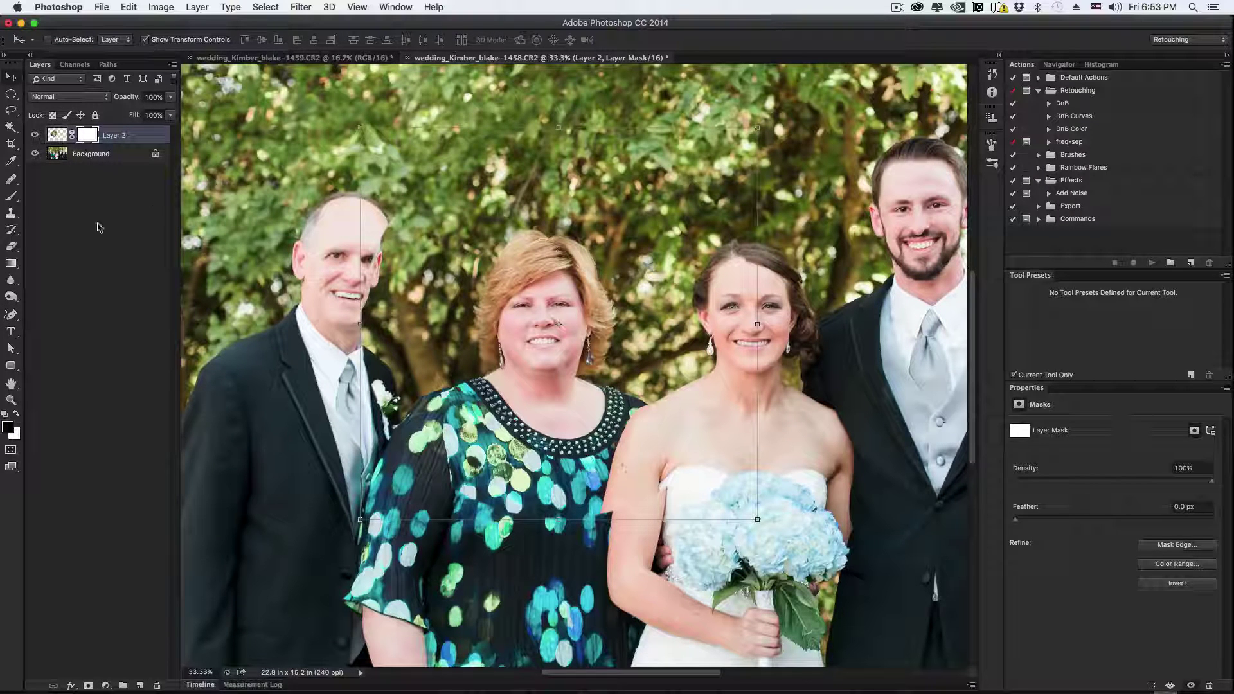
Pick the Brush at about 435 px and undo a test black stroke over the man's head.
left_click(11, 196)
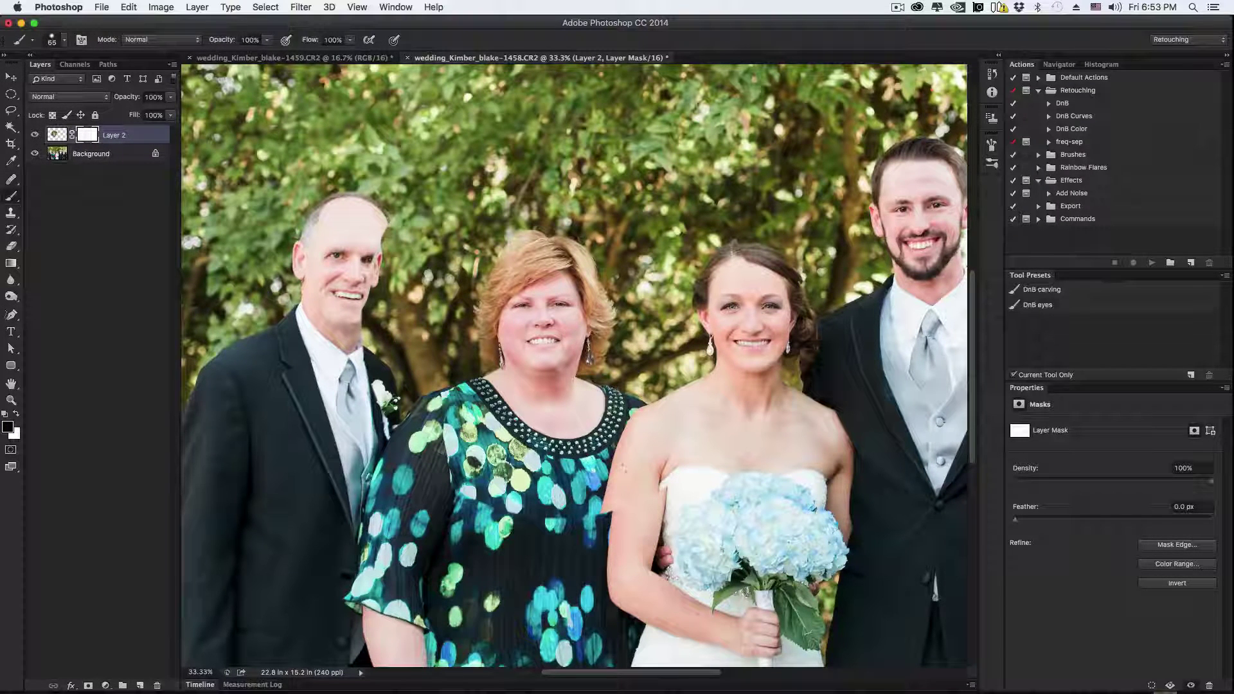
left_click_drag(355, 237, 396, 236)
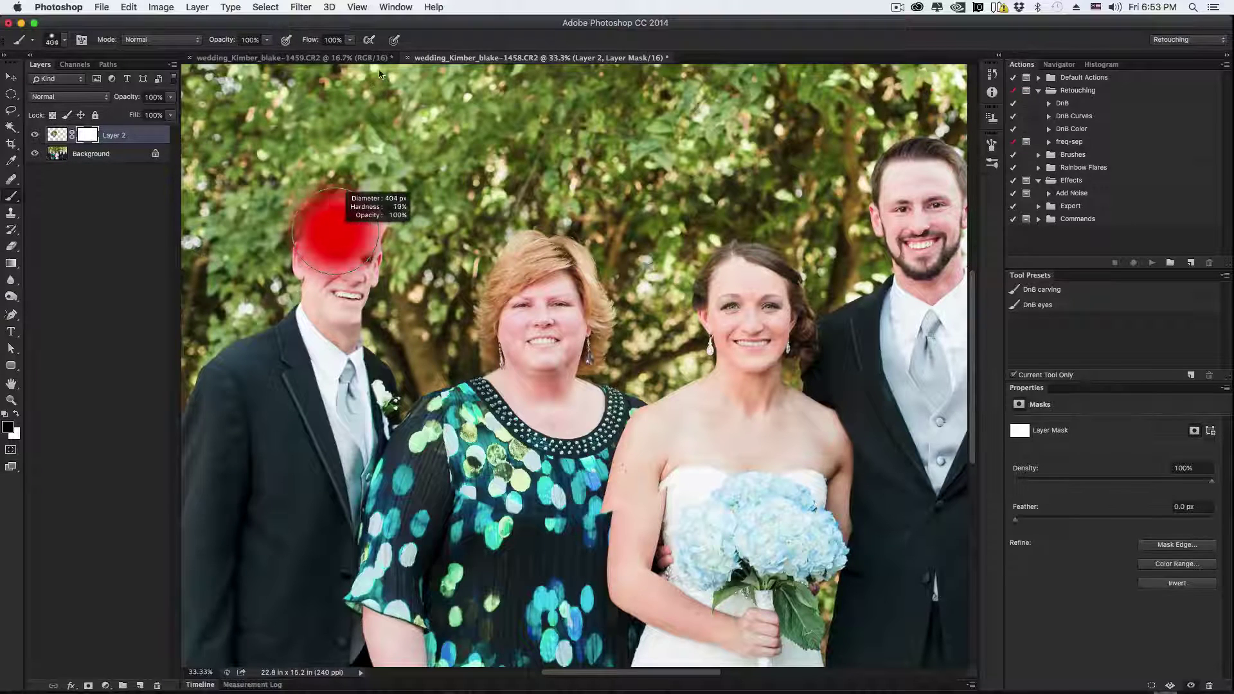
mouse_move(424, 170)
left_mouse_down()
mouse_move(388, 209)
mouse_move(368, 295)
mouse_move(352, 397)
mouse_move(376, 399)
mouse_move(396, 453)
mouse_move(356, 389)
mouse_move(377, 451)
mouse_move(573, 506)
mouse_move(576, 115)
mouse_move(441, 154)
mouse_move(643, 137)
mouse_move(720, 235)
mouse_move(675, 352)
left_mouse_up()
key("ctrl+z")
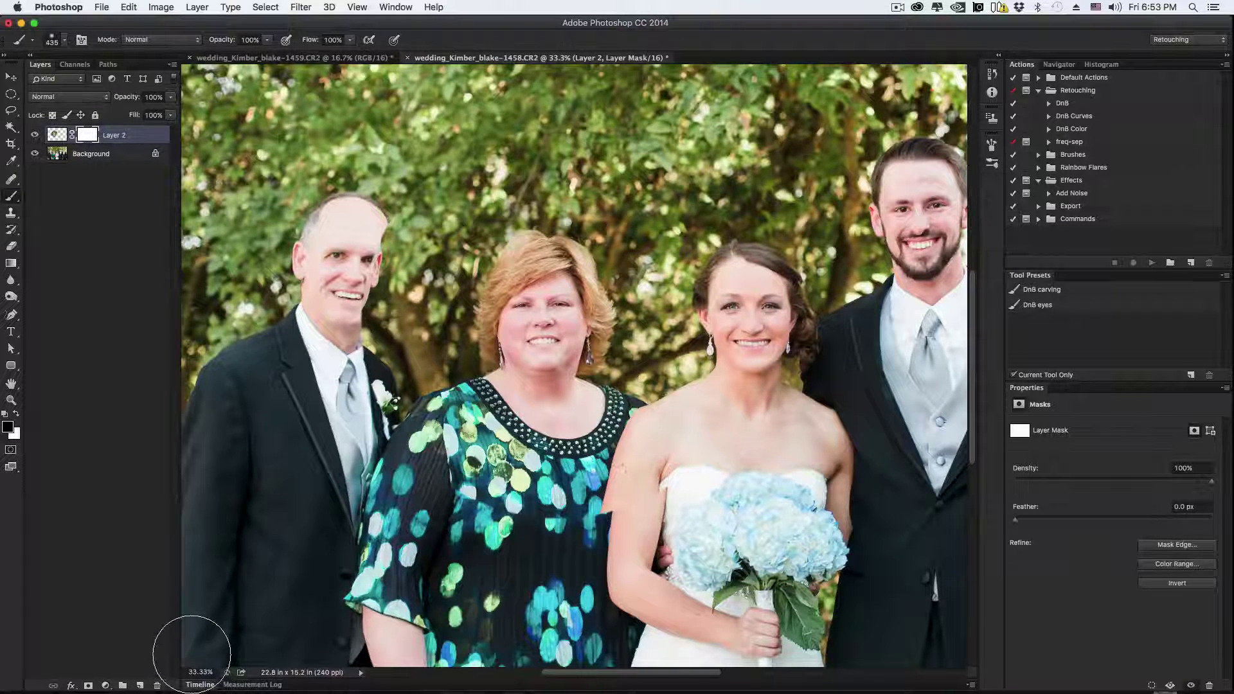
Invert Layer 2's mask to black and paint white to reveal the replacement faces.
key("ctrl+i")
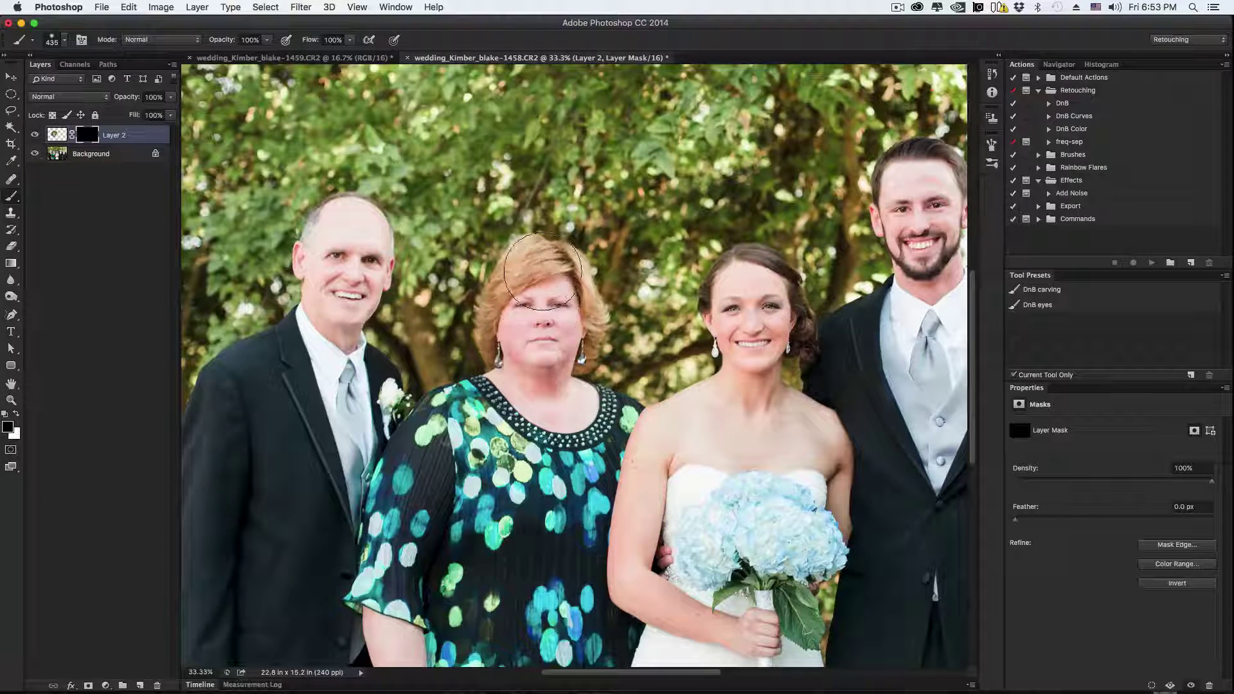
key("x")
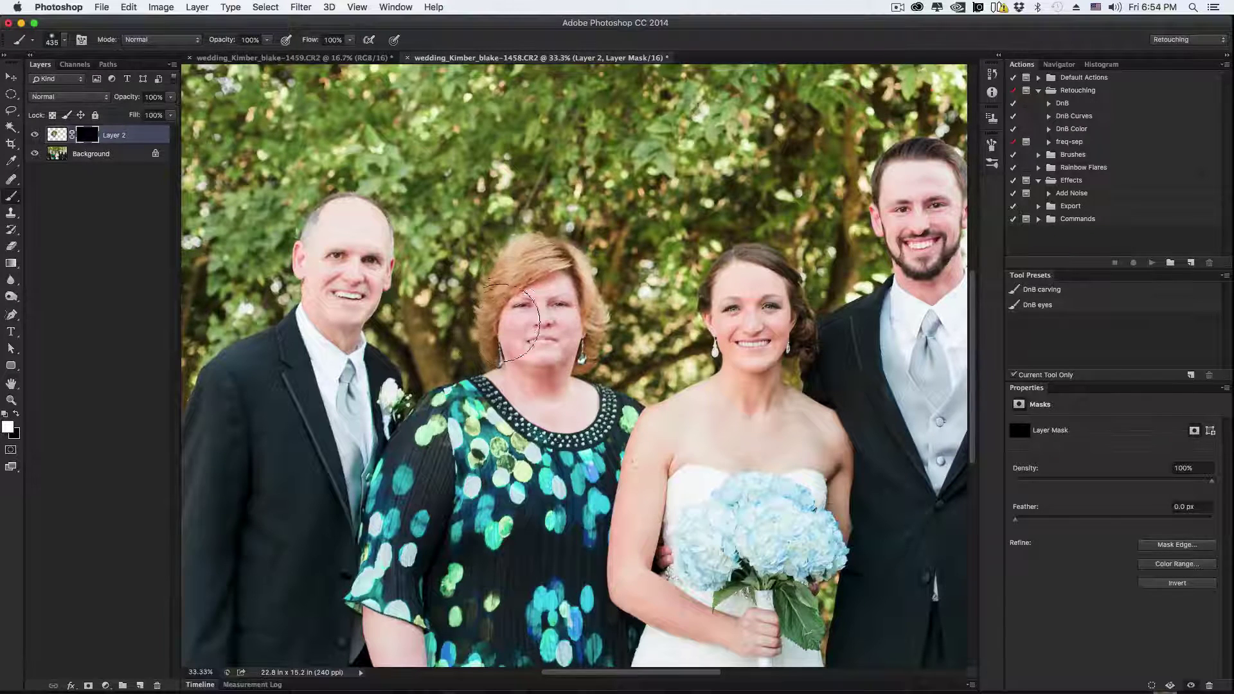
mouse_move(506, 347)
left_mouse_down()
mouse_move(570, 314)
mouse_move(574, 302)
mouse_move(545, 287)
mouse_move(558, 350)
mouse_move(581, 309)
mouse_move(563, 287)
mouse_move(519, 278)
mouse_move(514, 248)
mouse_move(535, 236)
mouse_move(568, 243)
mouse_move(598, 288)
mouse_move(581, 347)
left_mouse_up()
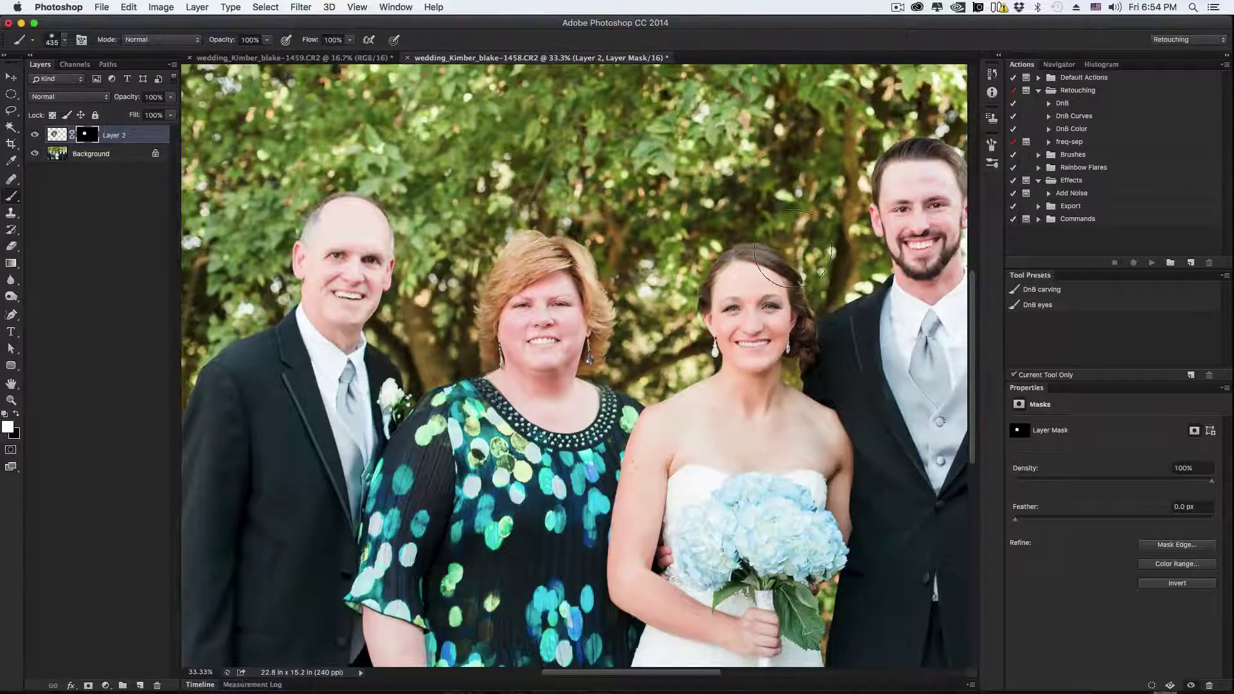
key("super+minus")
key("super+minus")
key("super+plus")
key("super+plus")
key("super+plus")
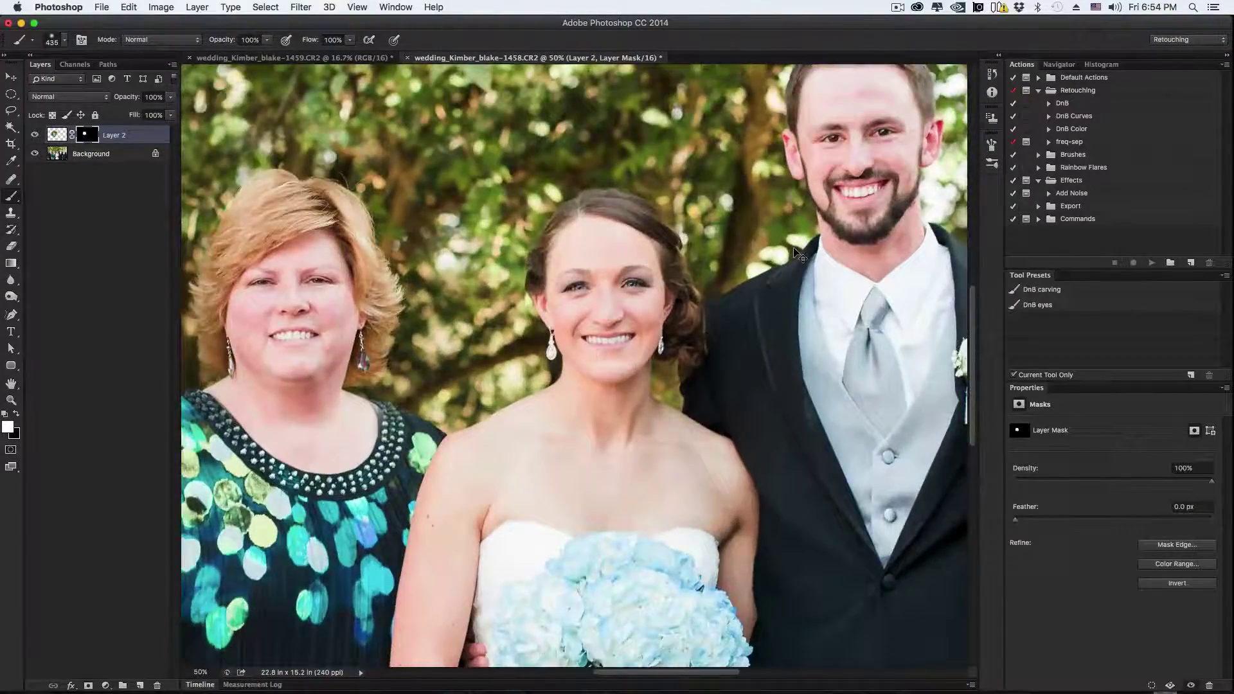
key("super+plus")
left_click_drag(539, 328, 806, 367)
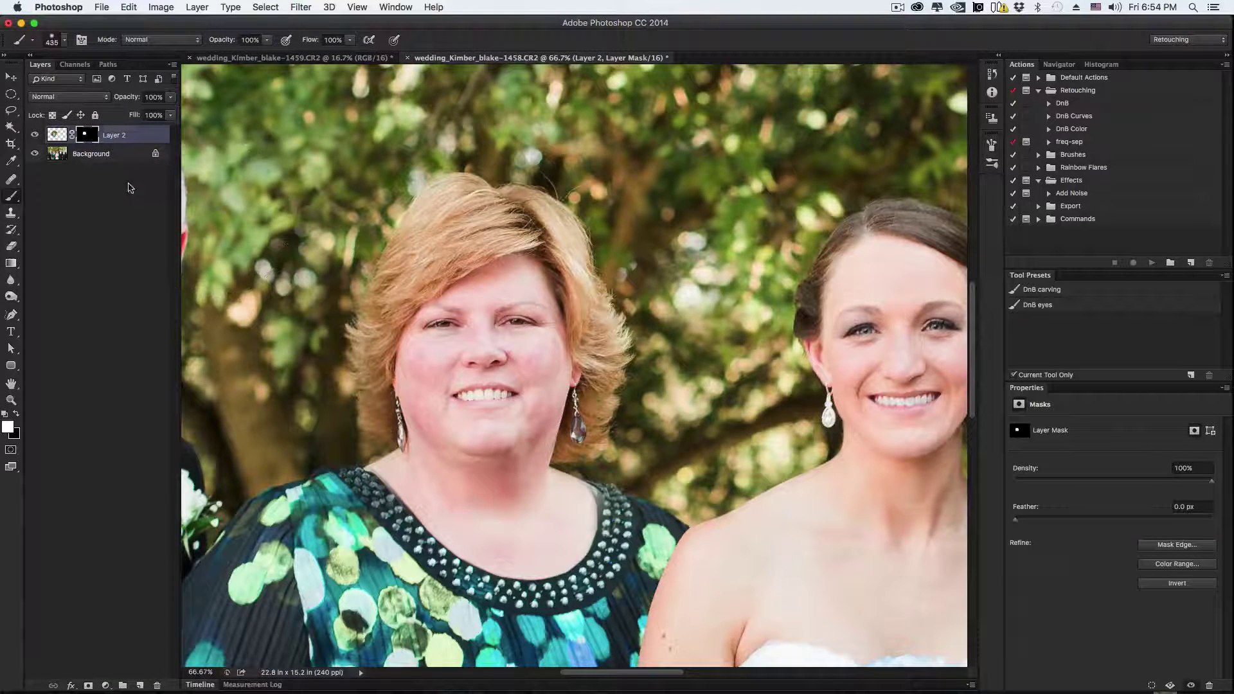
Target Layer 2's image thumbnail with the Move tool and enable Show Transform Controls.
left_click(58, 135)
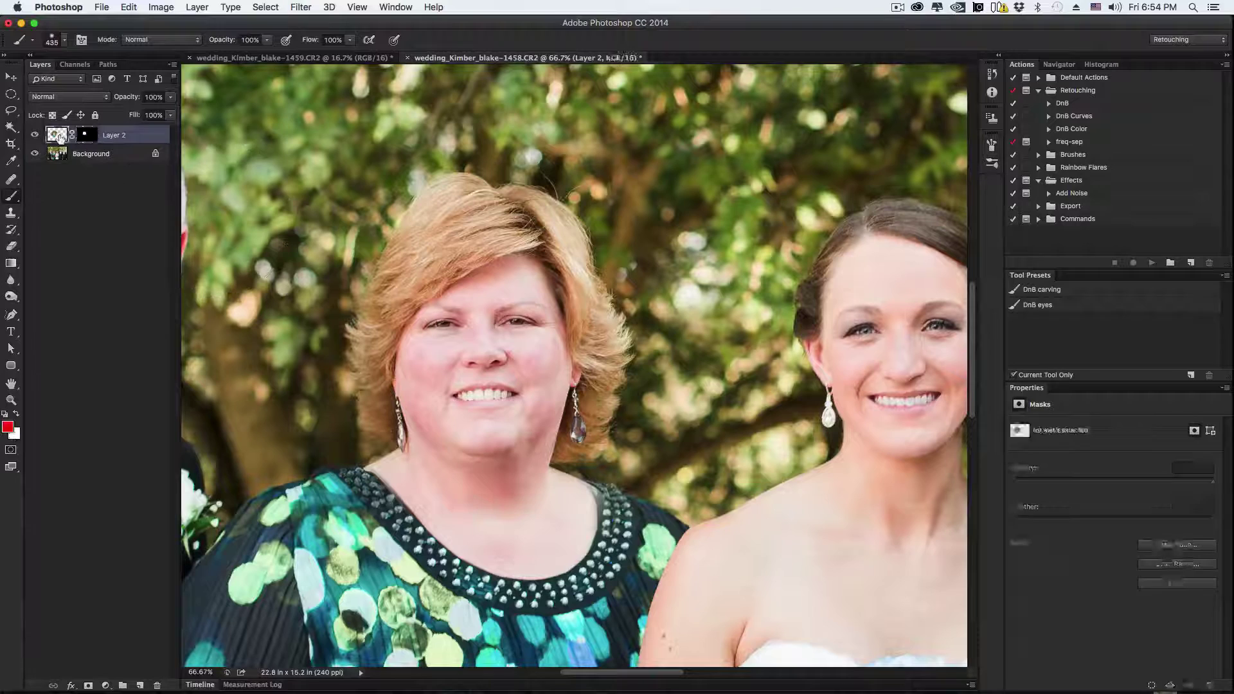
left_click(10, 78)
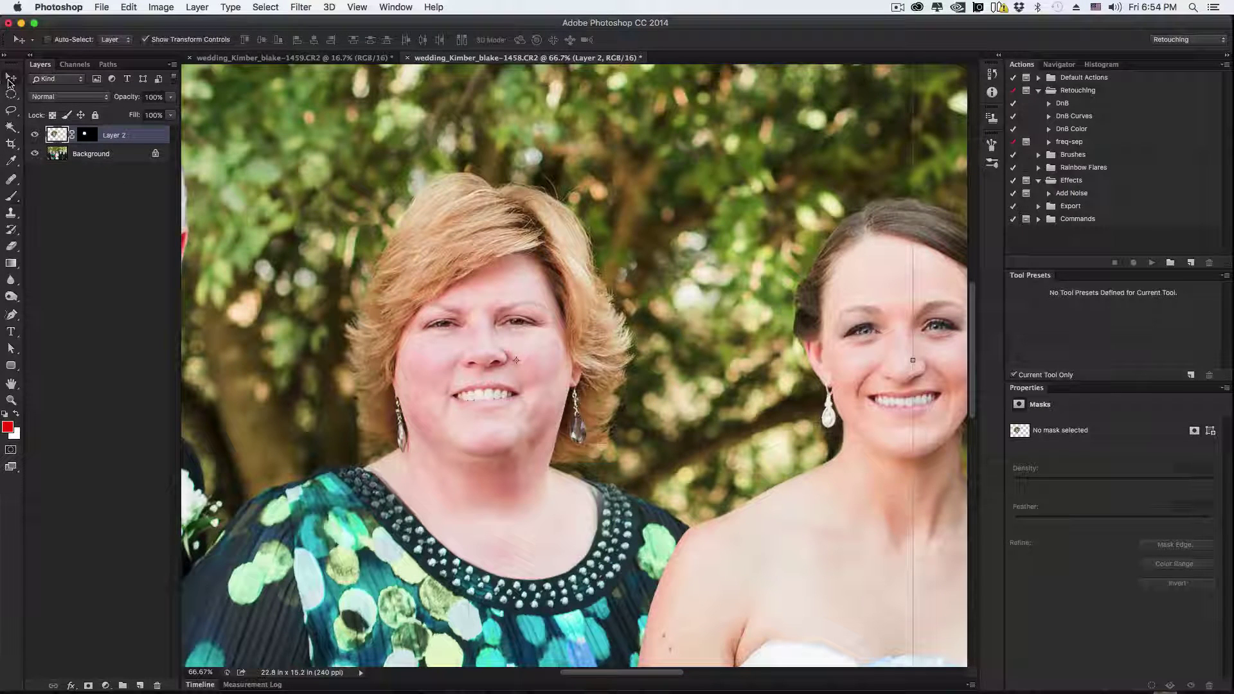
double_click(56, 138)
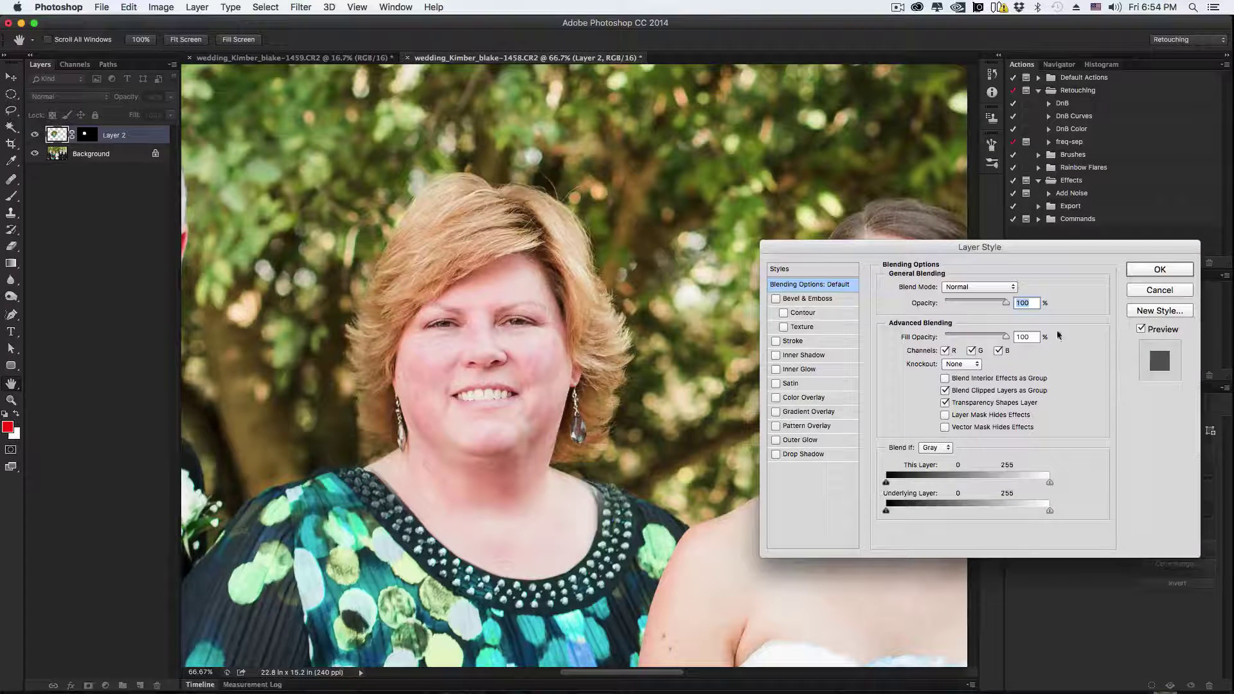
key("Return")
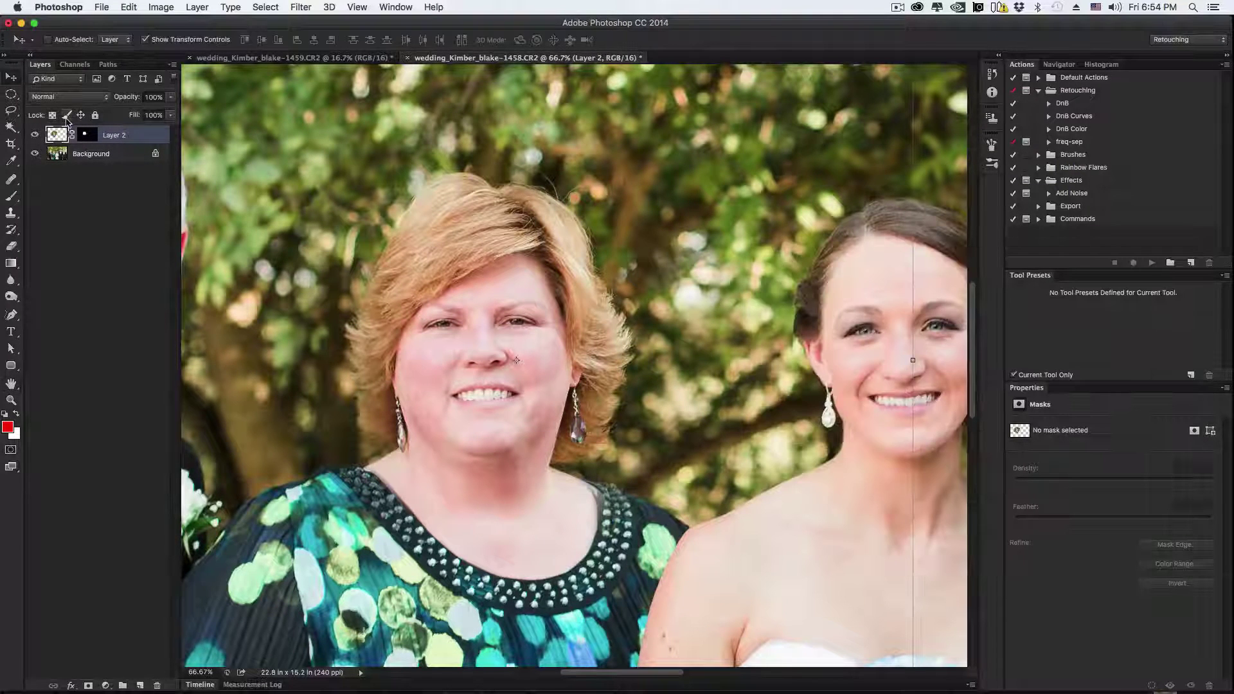
left_click(145, 39)
key("super+minus")
key("super+minus")
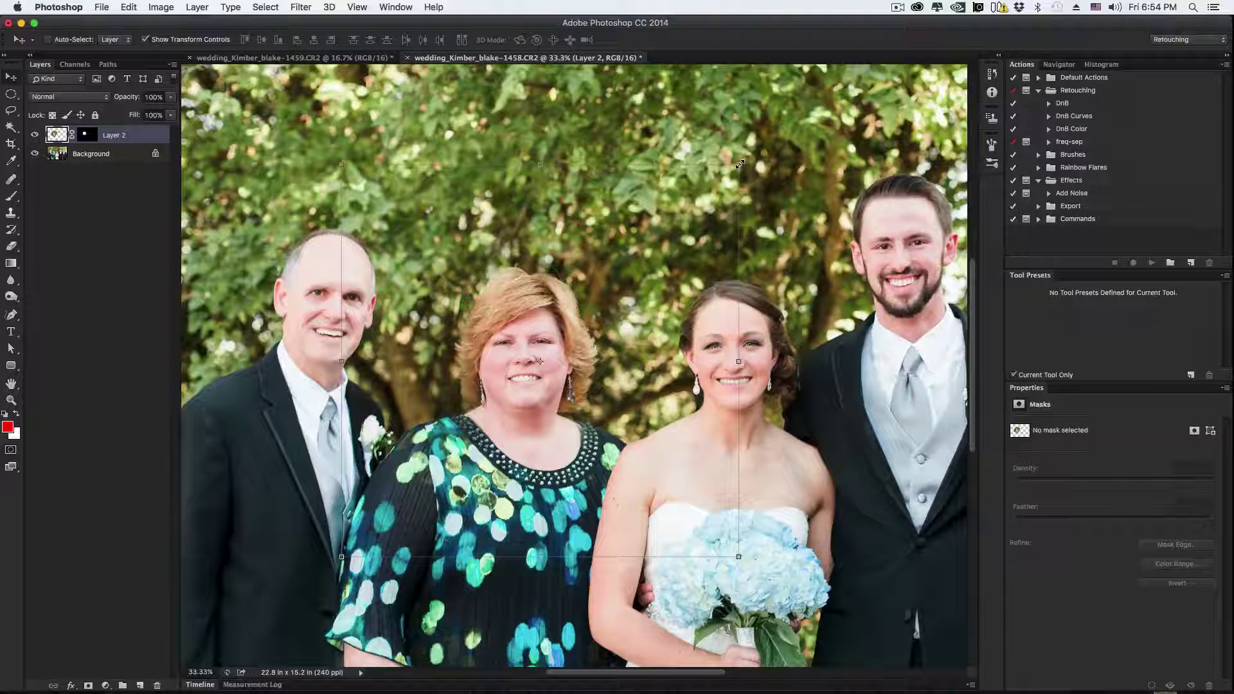
Start a Warp transform on Layer 2, pulling in its right edge, lower-left and top-left points.
left_click(740, 165)
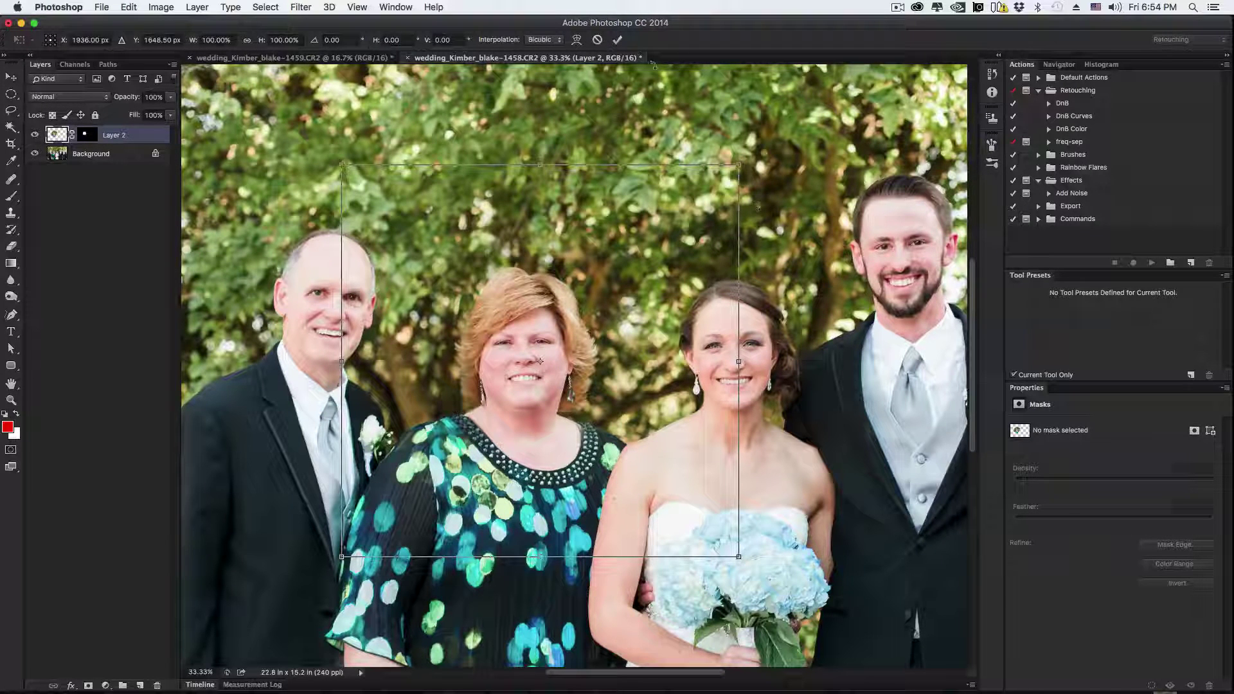
left_click(577, 40)
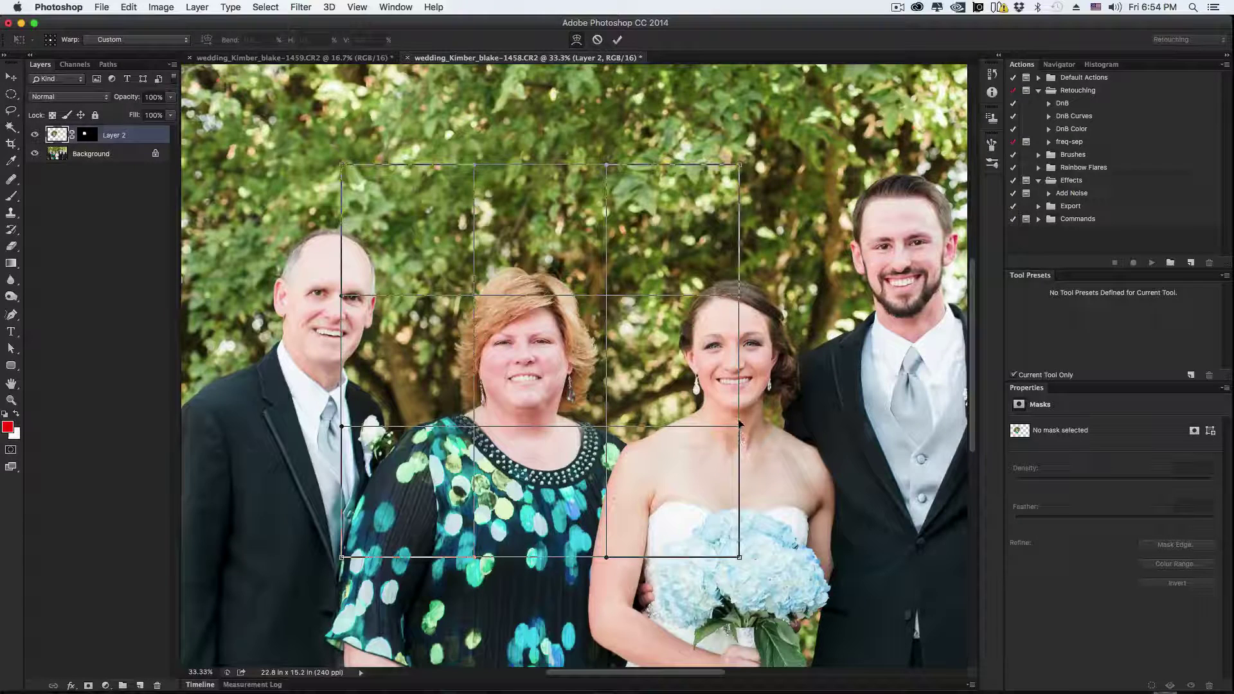
left_click_drag(739, 426, 723, 439)
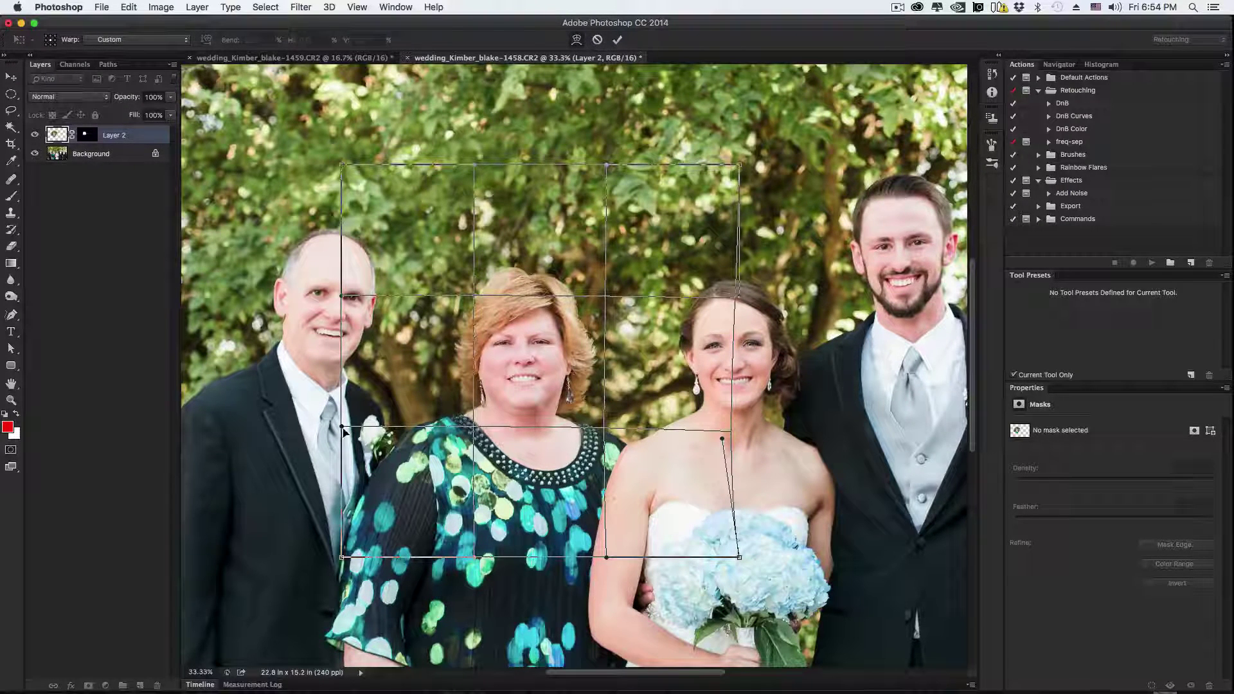
left_click_drag(343, 427, 348, 418)
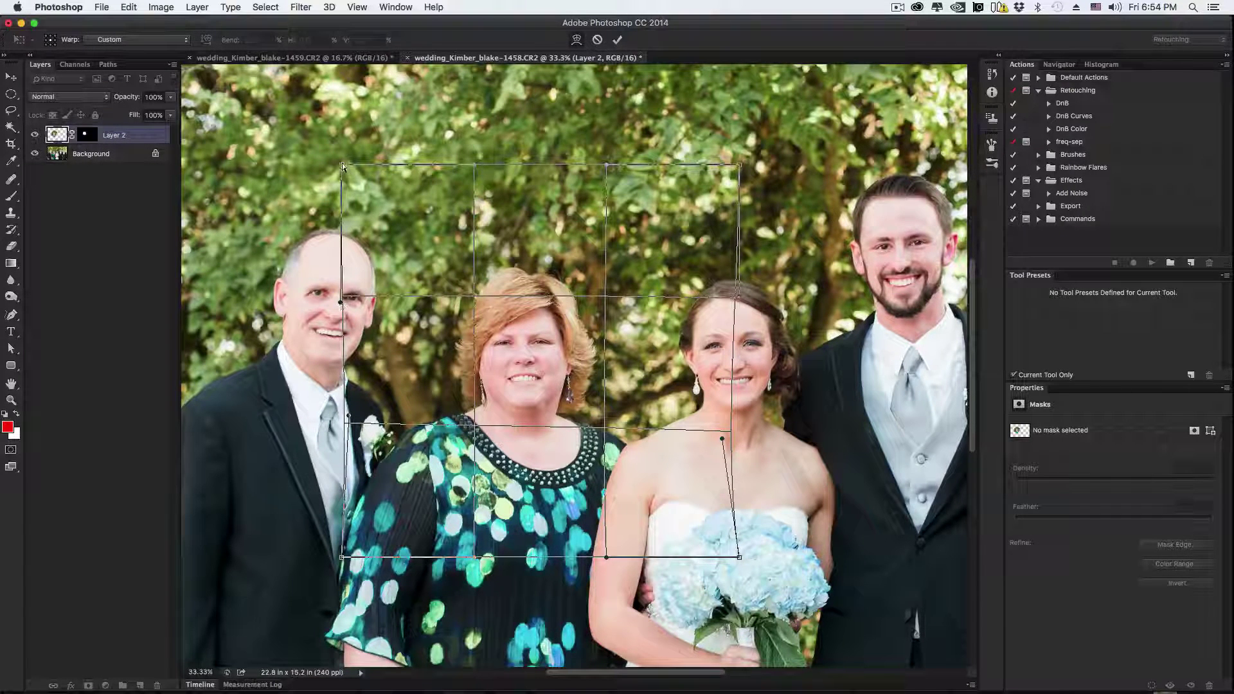
left_click_drag(342, 165, 335, 168)
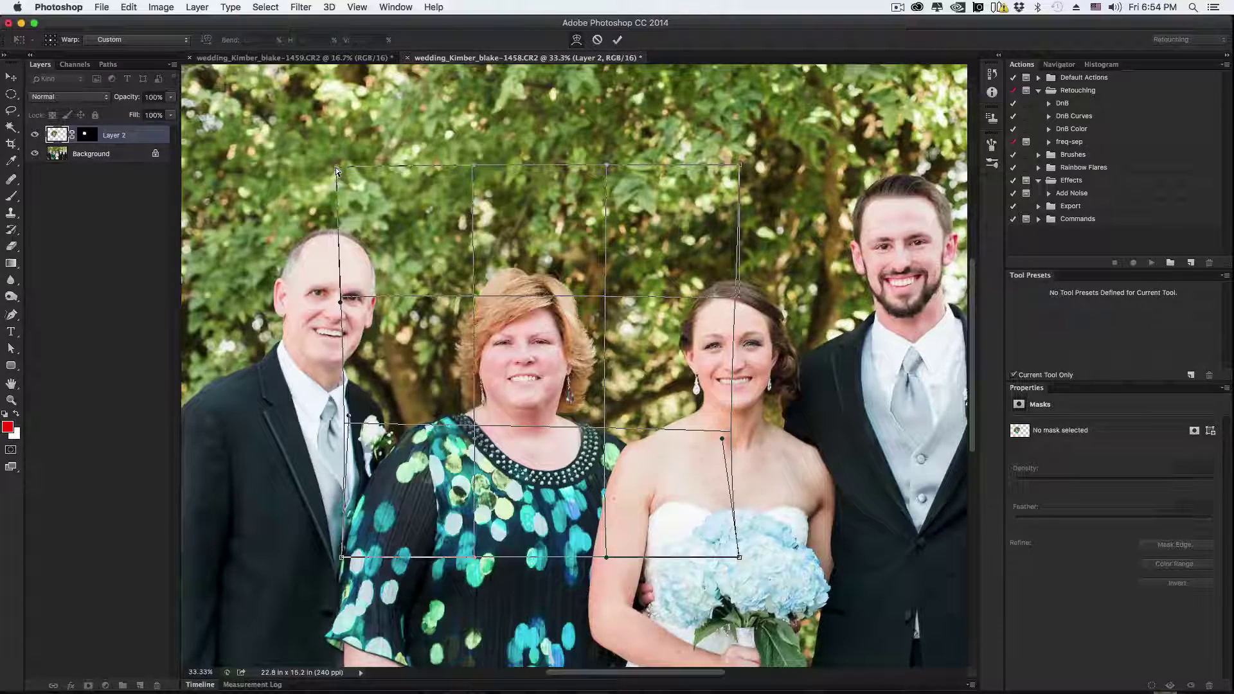
Bend the warp grid leftward near the bride's shoulder and adjust the top-right corner.
key("super+plus")
key("super+plus")
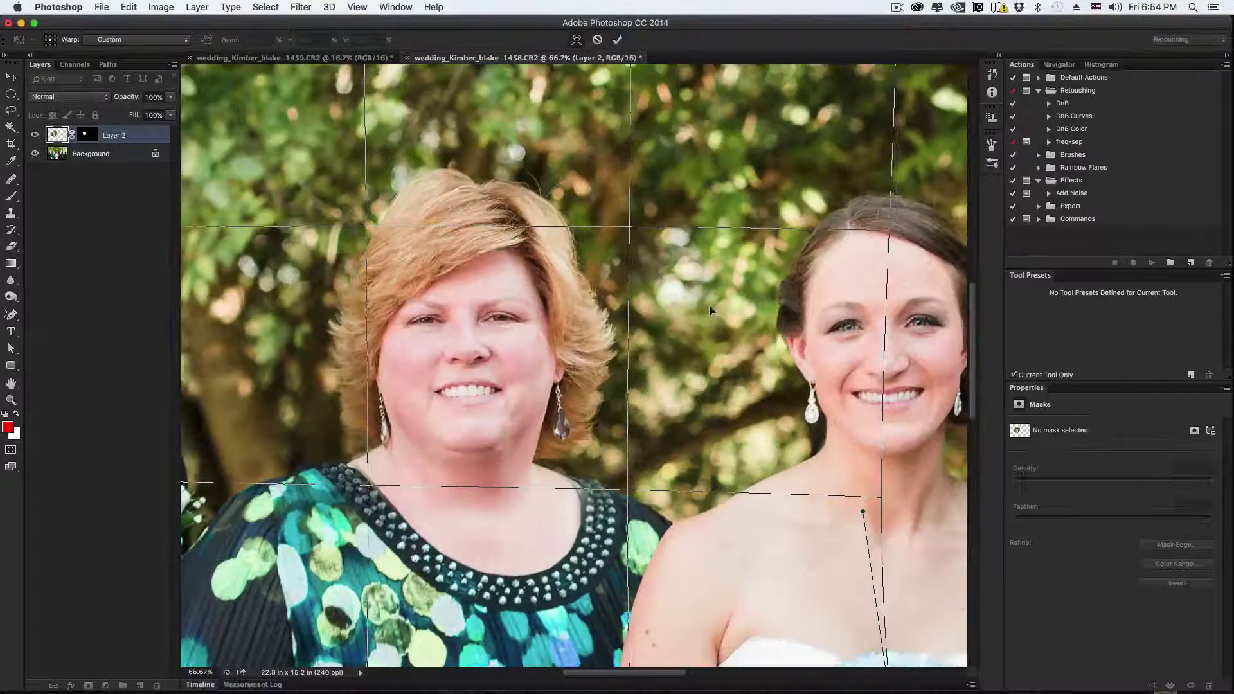
left_click_drag(866, 409, 874, 333)
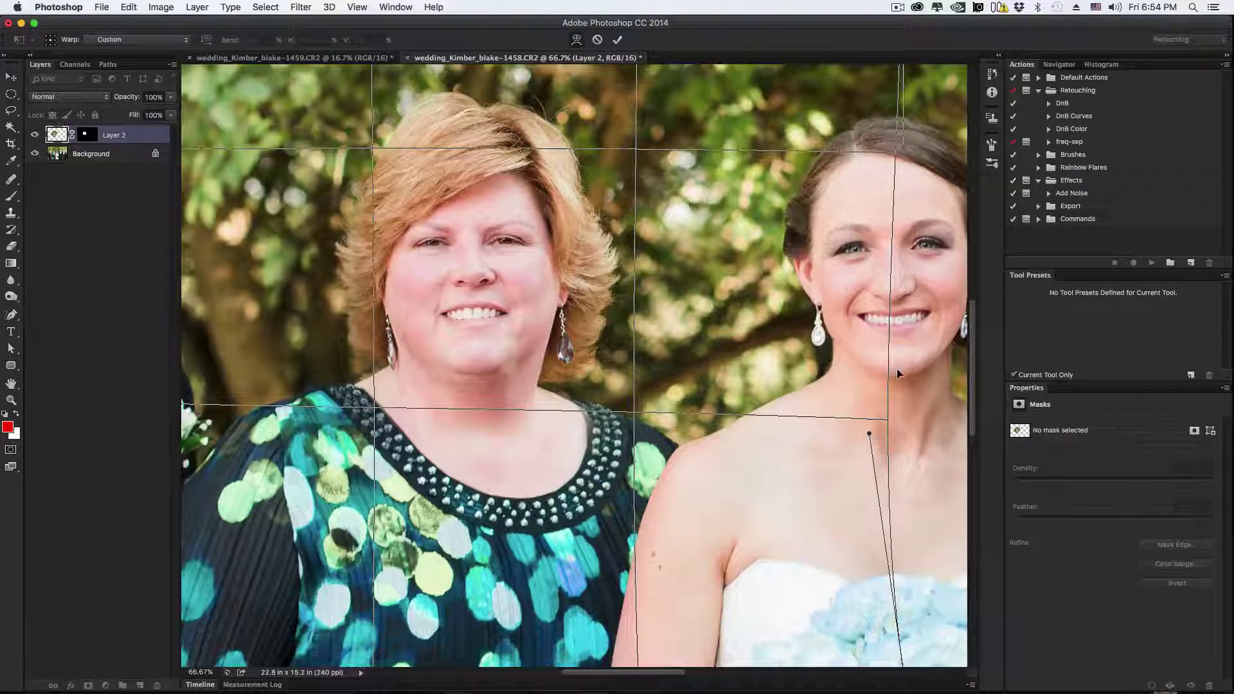
left_click_drag(870, 437, 814, 425)
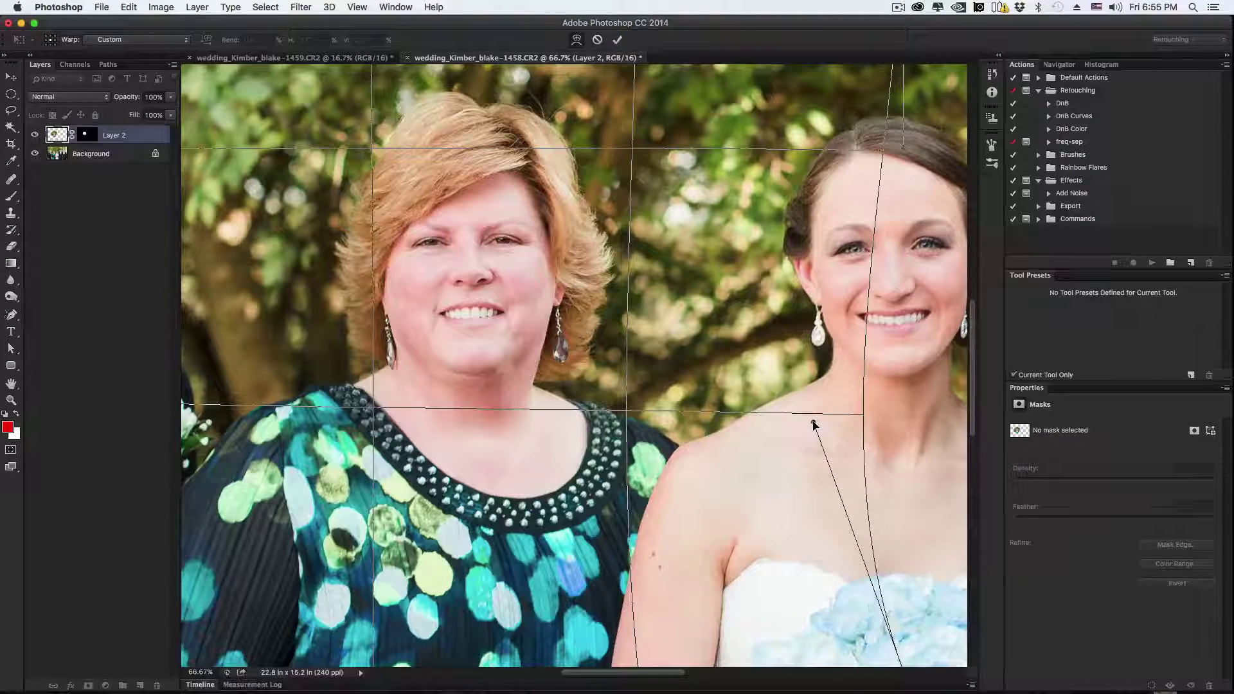
key("super+minus")
key("super+minus")
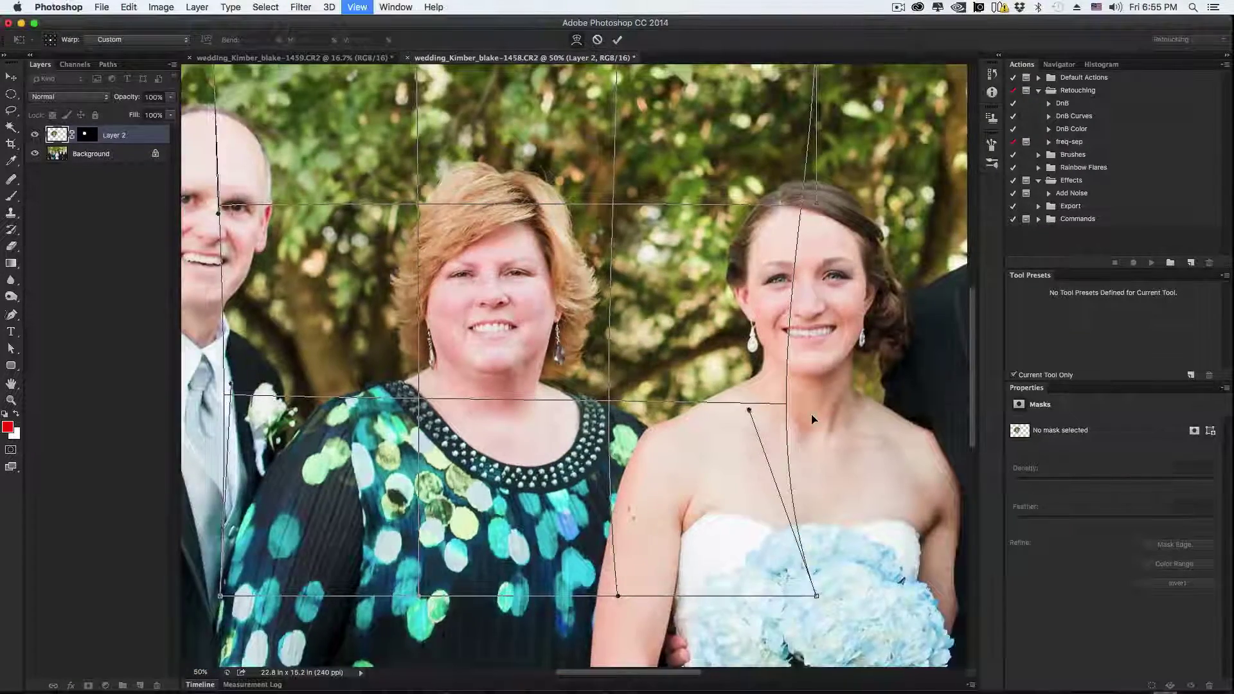
key("super+minus")
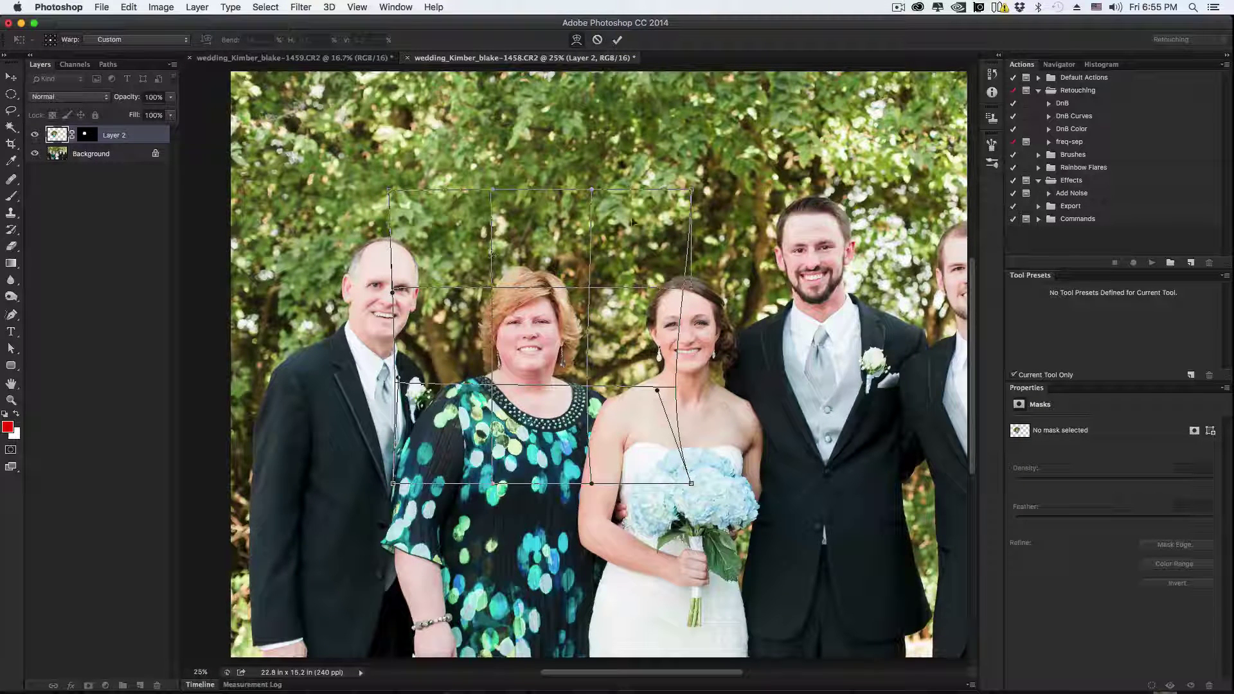
left_click_drag(692, 191, 690, 191)
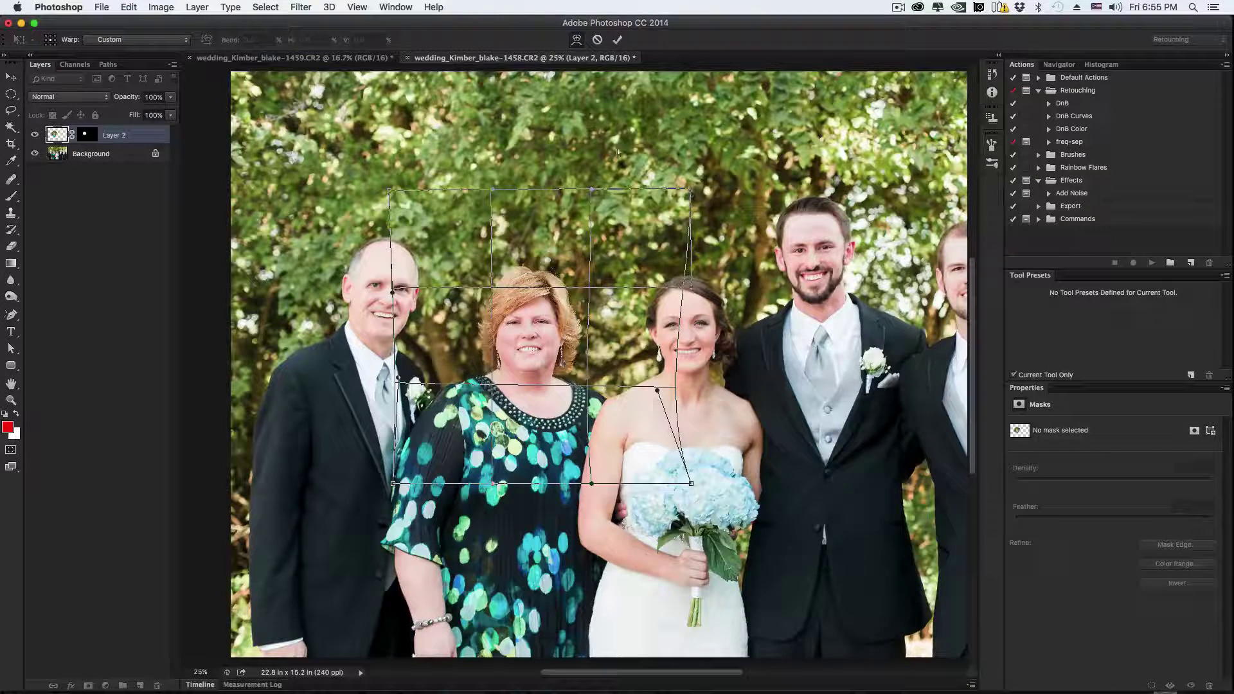
left_click(617, 40)
key("super+minus")
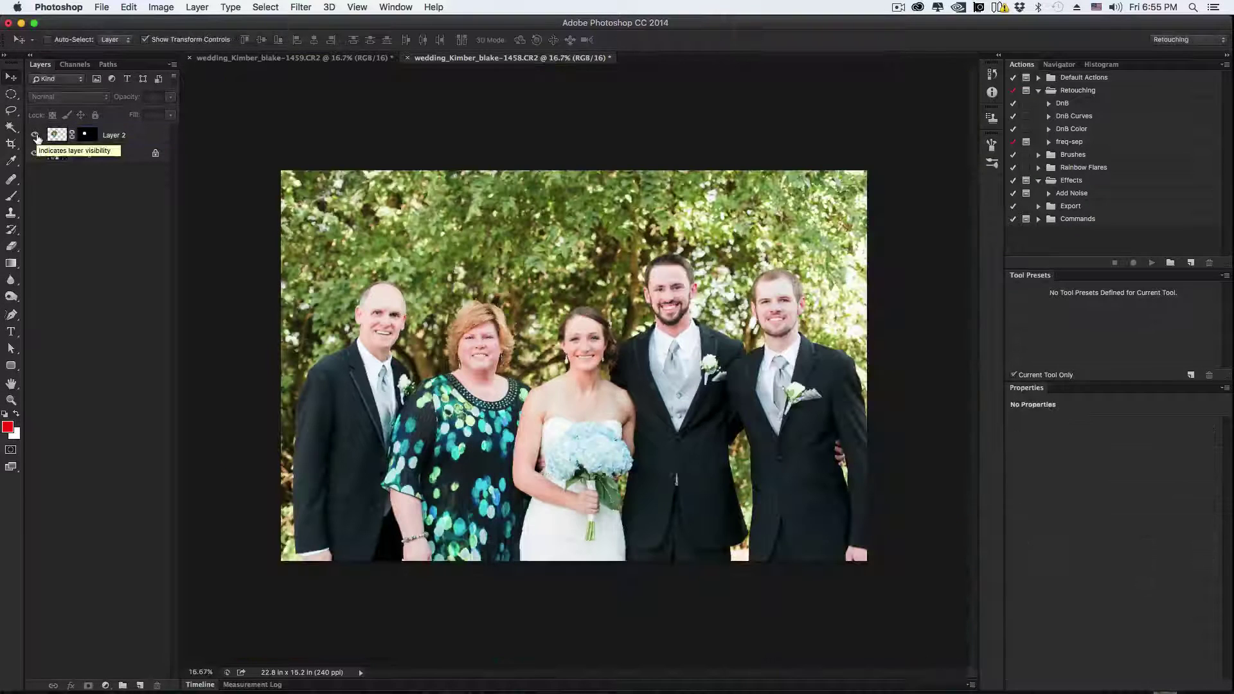